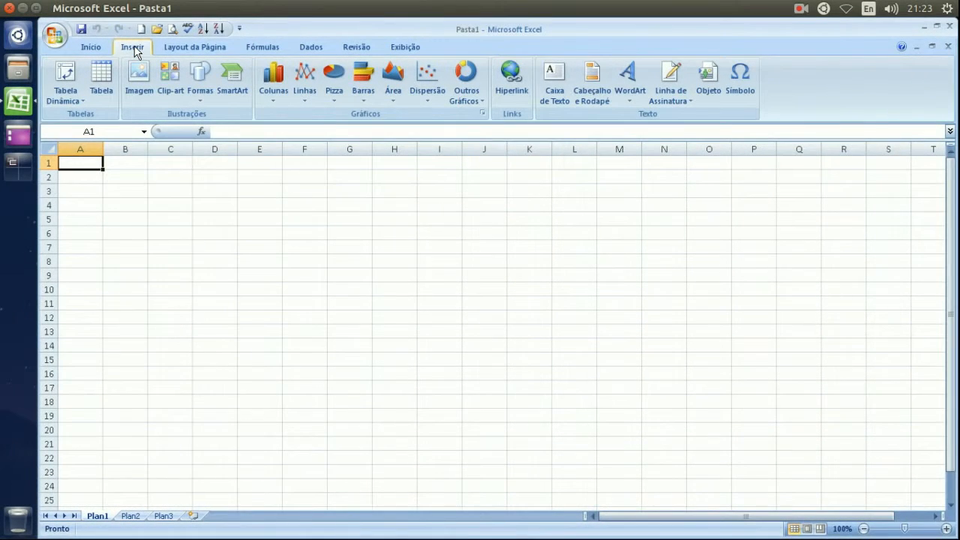
Open exercicio completo.xlsx from the recent documents list.
click(51, 38)
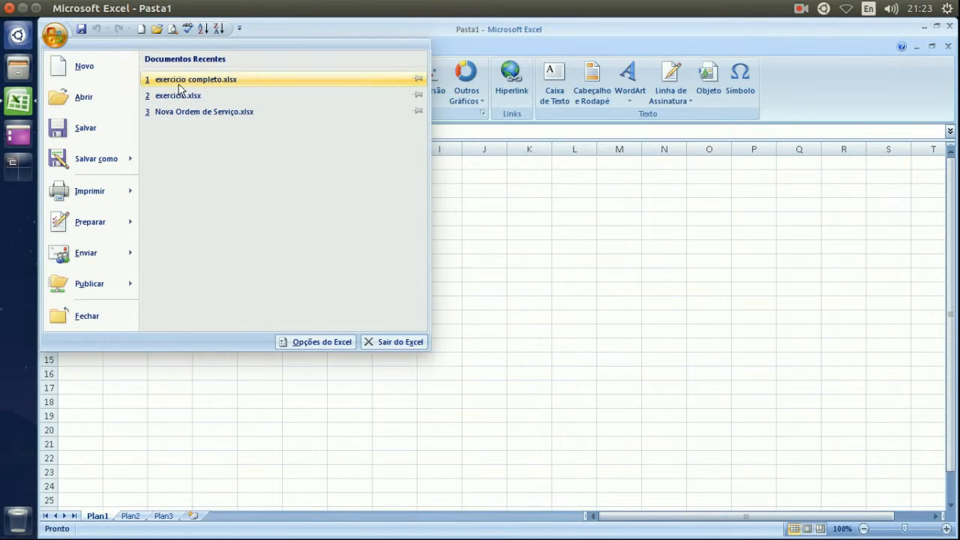
click(221, 81)
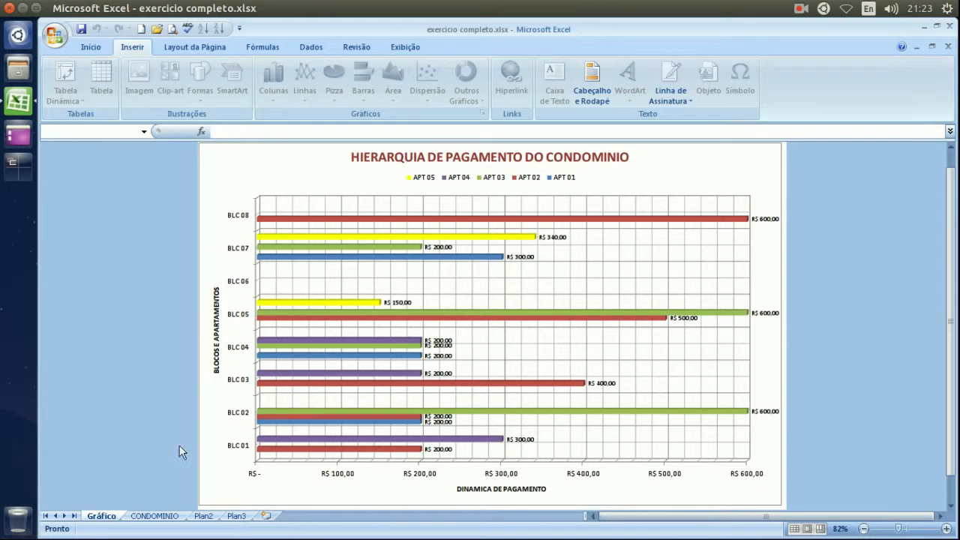
Switch to the CONDOMINIO sheet and check payments in E3, E5, E6 and the BLC 02/05 totals.
click(154, 515)
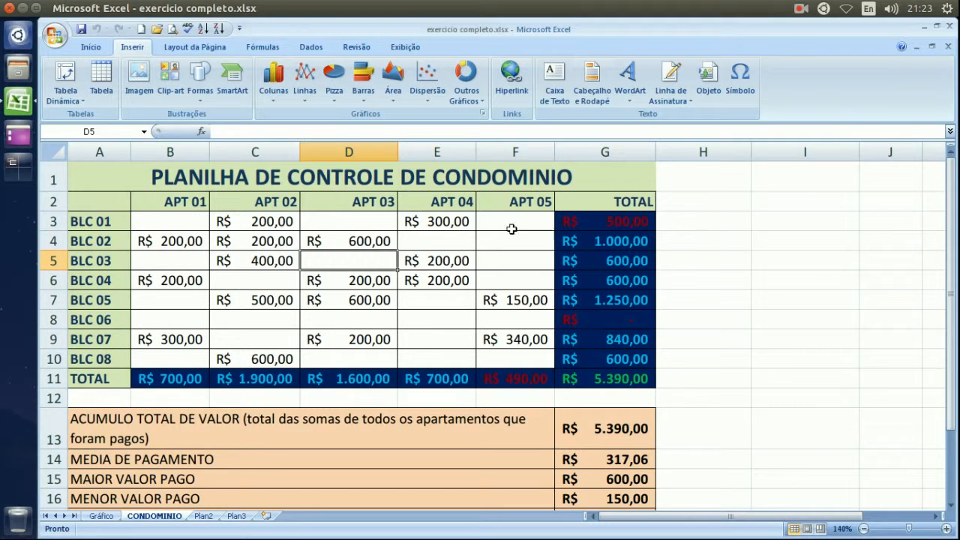
click(454, 217)
click(589, 237)
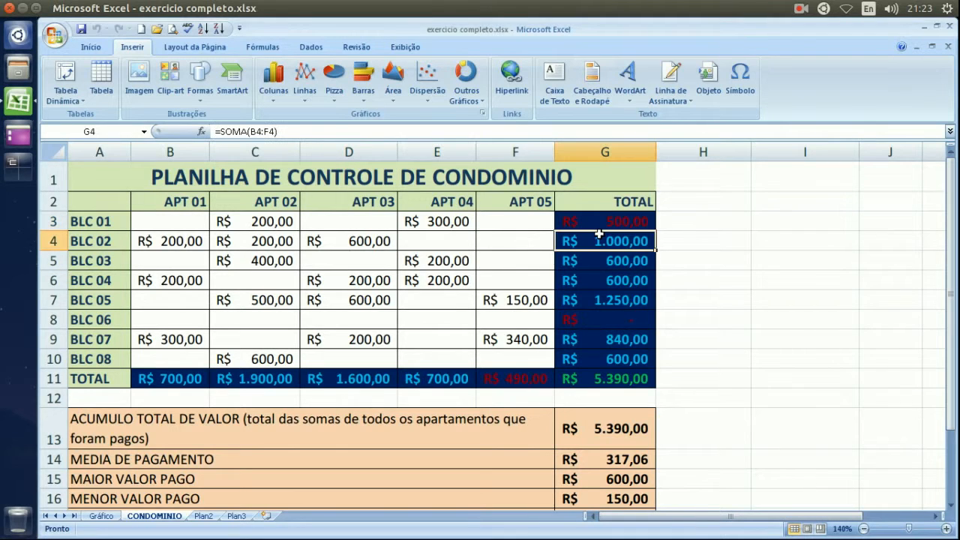
click(599, 293)
click(447, 259)
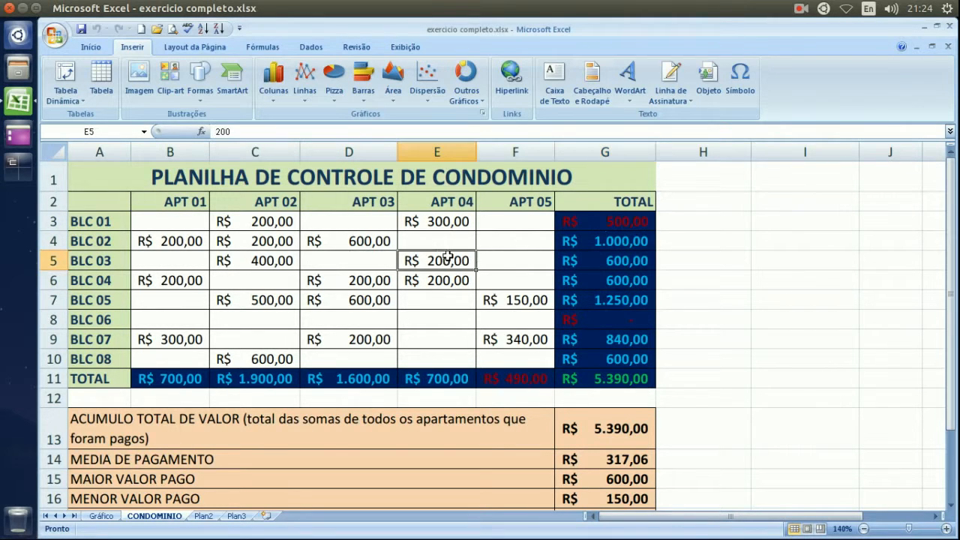
click(456, 222)
click(455, 266)
click(461, 279)
Check F7 and the BLC 02, 03 and 04 SOMA totals in column G.
click(518, 298)
click(617, 266)
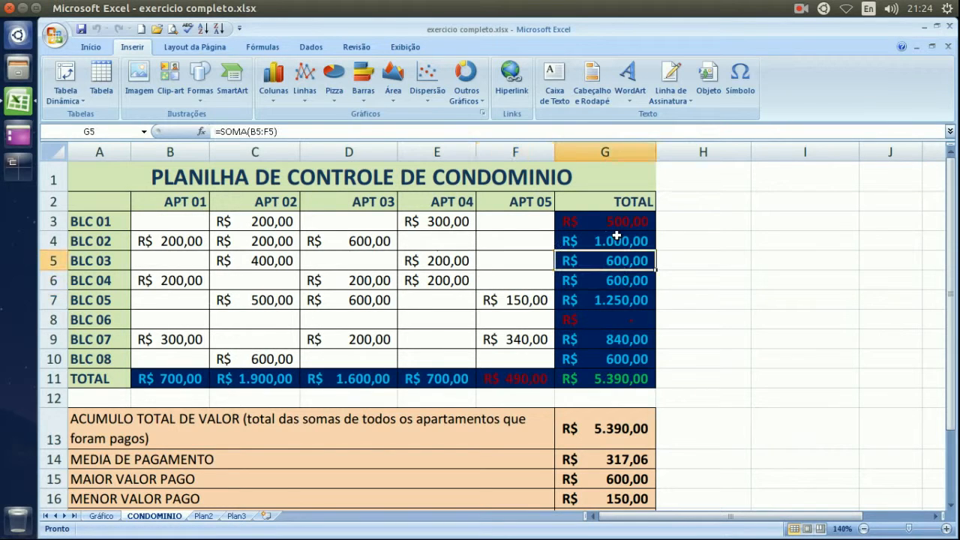
click(617, 237)
click(621, 266)
click(621, 284)
click(616, 257)
Enter the label 'PARA MAIORES DÚVIDAS ACESSE:' in cell A12.
scroll(444, 322, down, 1)
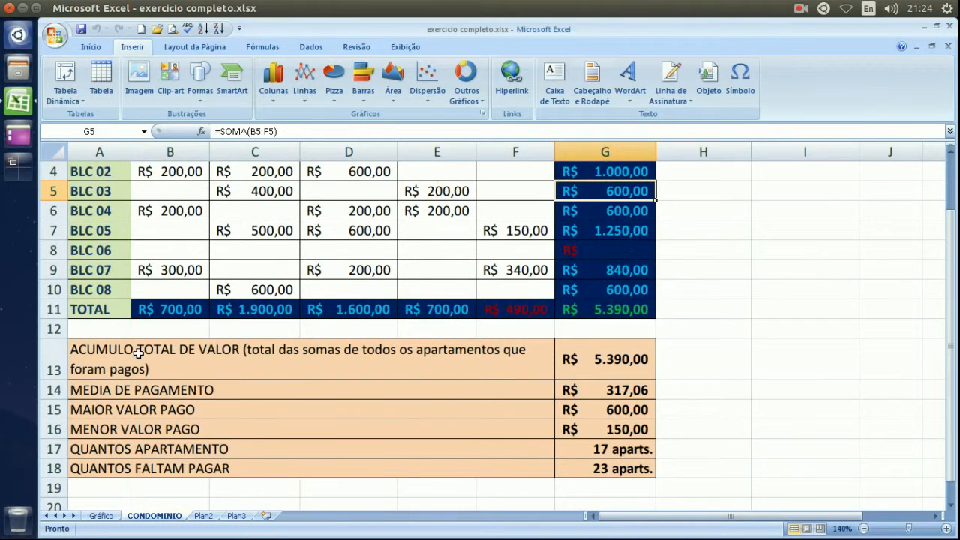
click(343, 330)
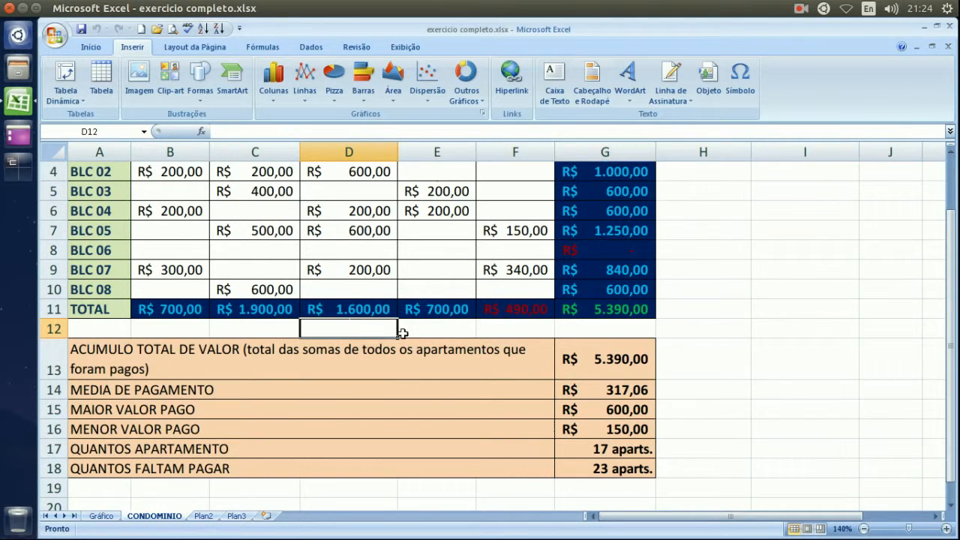
key(Left)
key(Left)
key(Left)
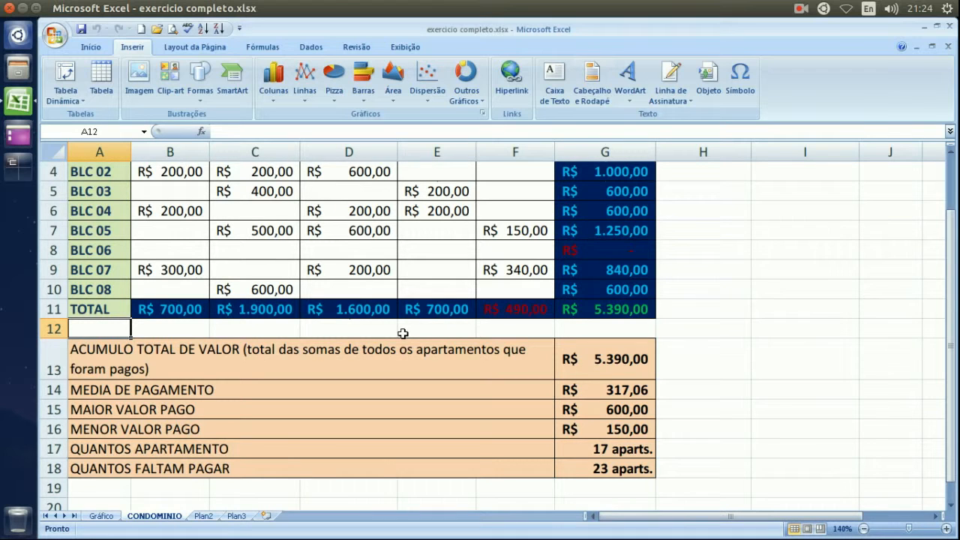
text(PARA )
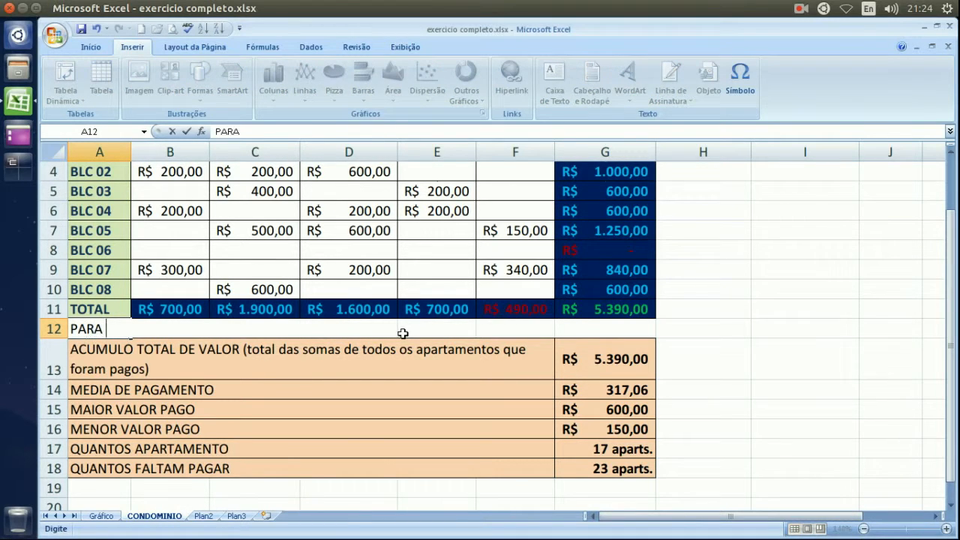
text(MAIOR)
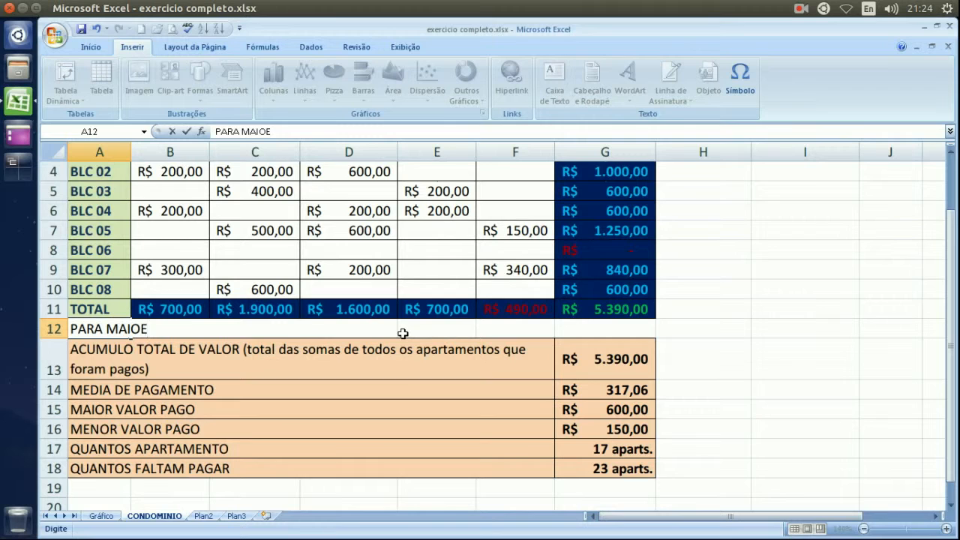
key(BackSpace)
text(RES DÚIVIDAS)
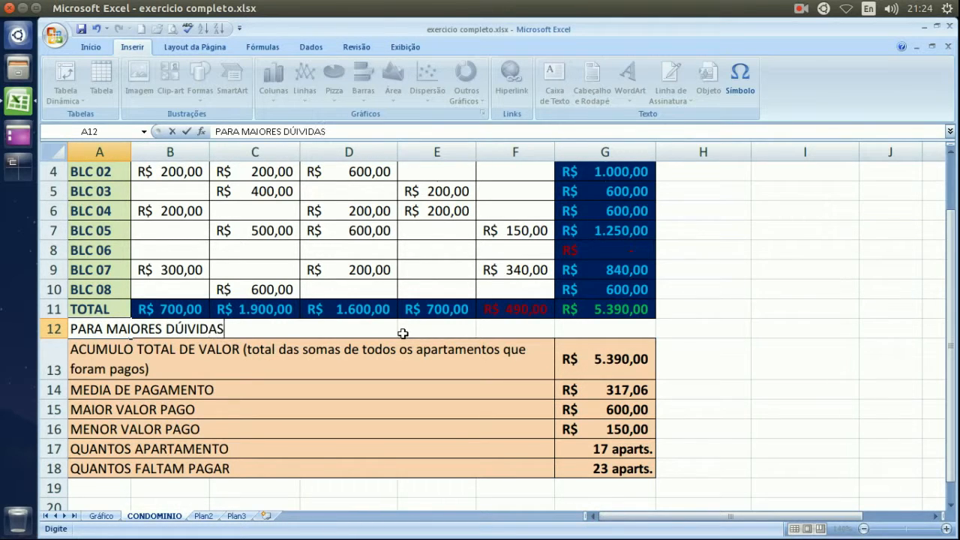
key(BackSpace)
key(BackSpace)
key(BackSpace)
key(BackSpace)
key(BackSpace)
key(BackSpace)
text(VIDAS )
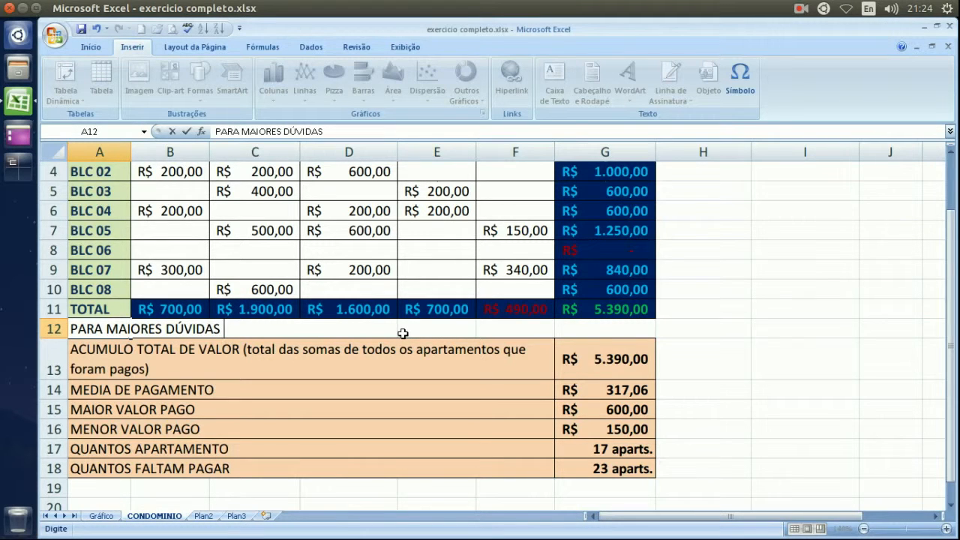
text(ACESSE)
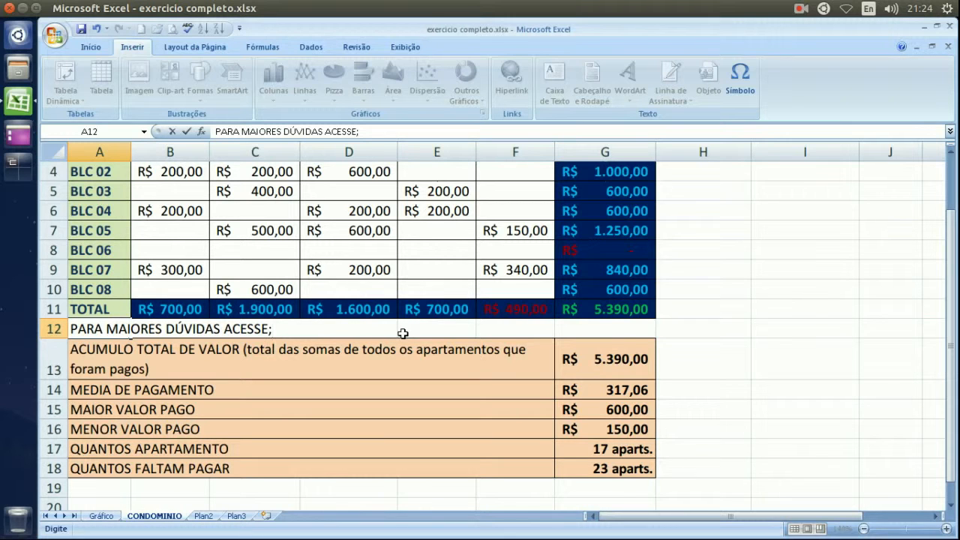
text(:)
key(Return)
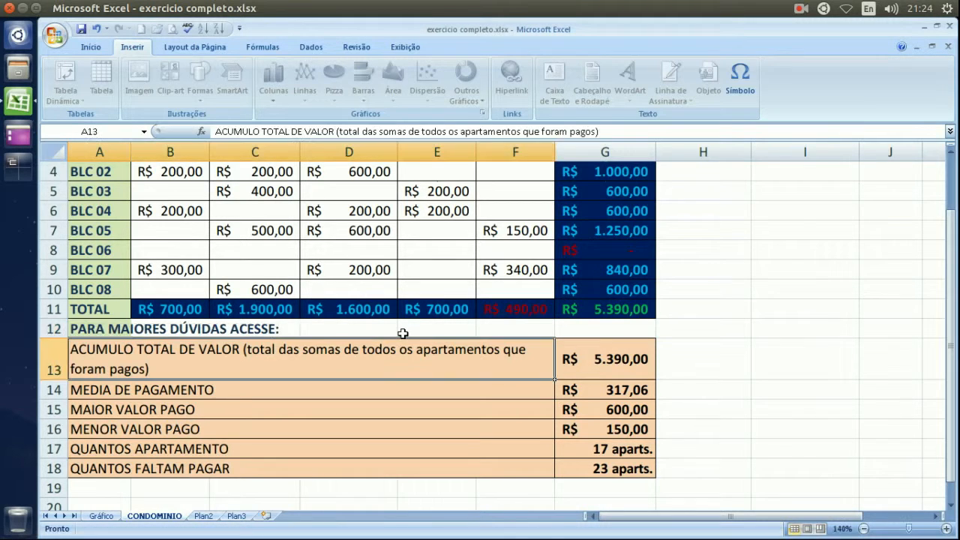
key(Up)
key(Right)
key(Right)
key(Right)
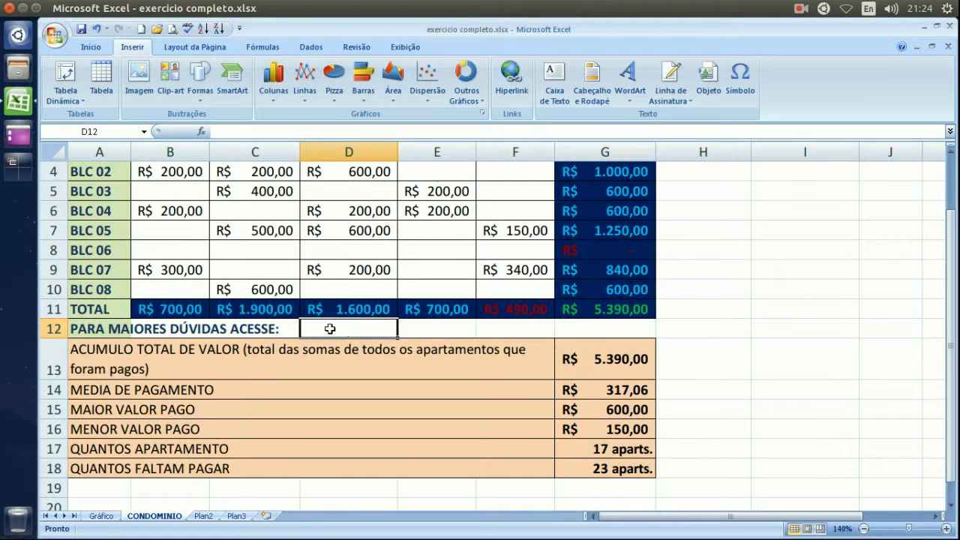
Start a hyperlink on D12 with display text 'clique aqui para acessar.', moving the dialog aside.
click(433, 333)
click(361, 333)
click(513, 84)
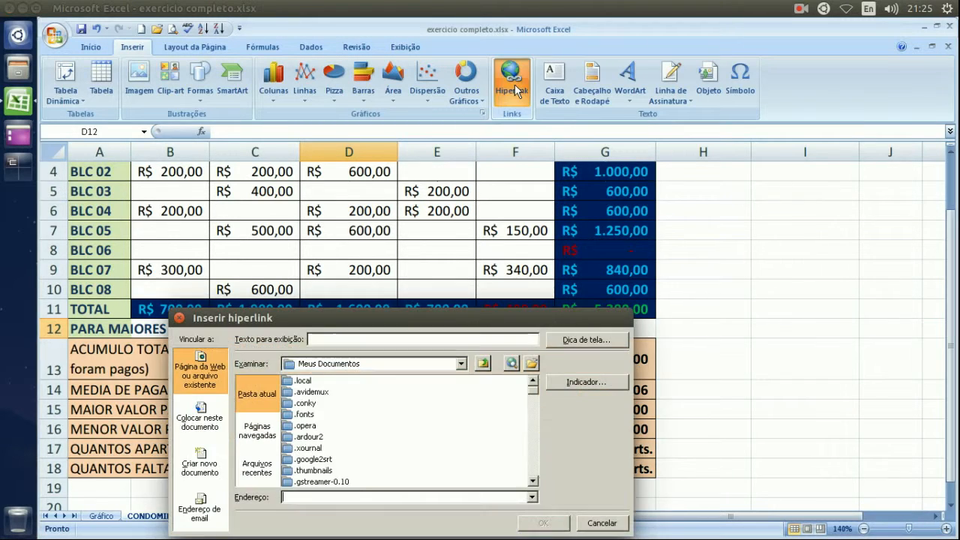
drag(402, 316, 542, 190)
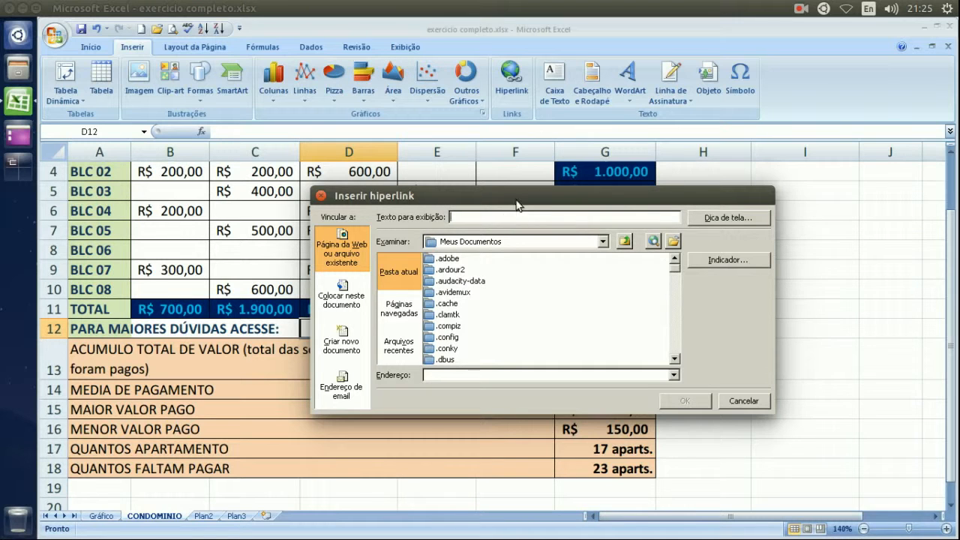
drag(506, 219, 604, 218)
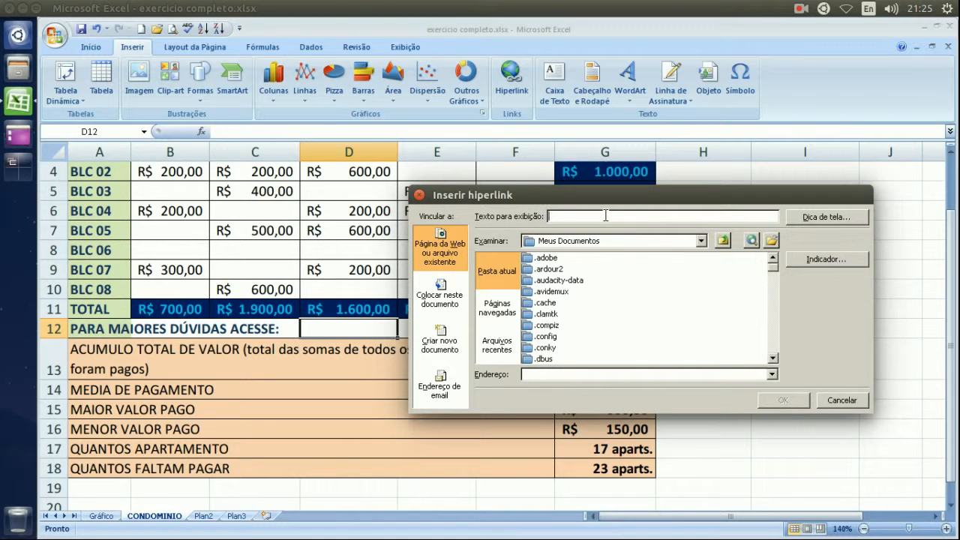
text(cli)
text(l)
text(a)
text(qui para acessar.)
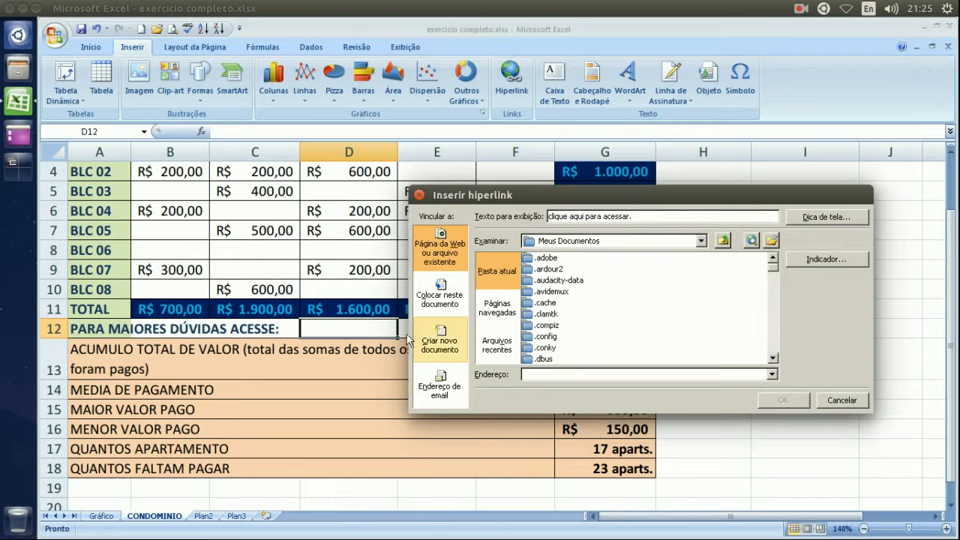
click(556, 292)
scroll(557, 296, down, 5)
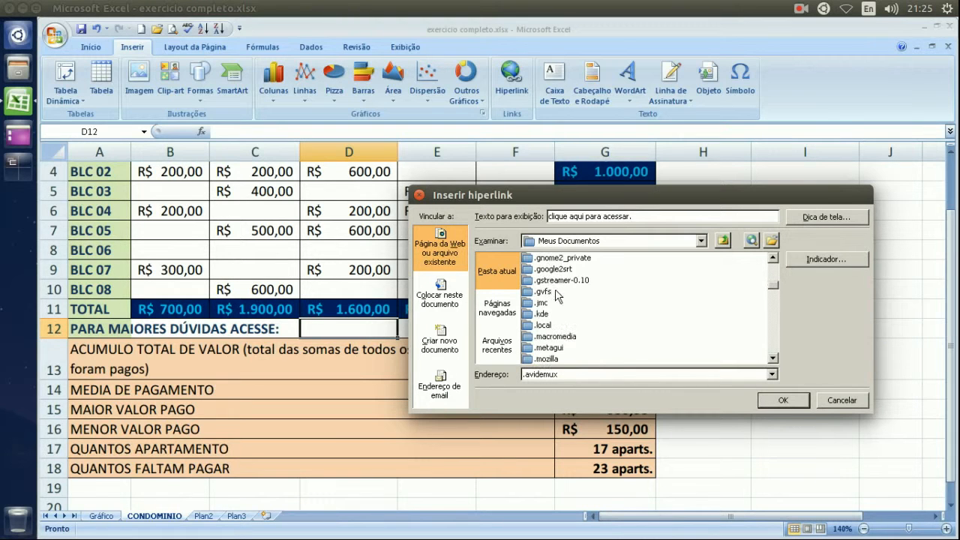
scroll(556, 295, down, 1)
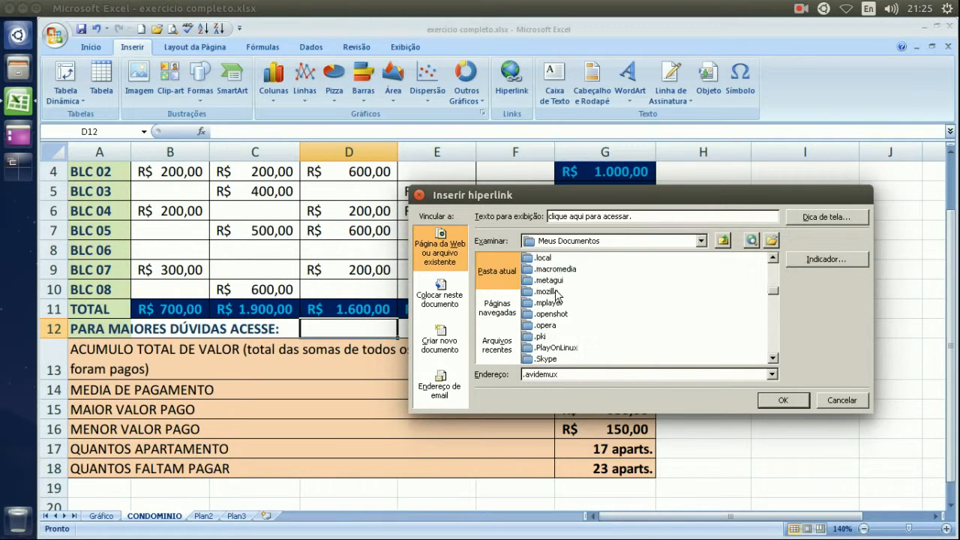
scroll(556, 294, up, 1)
click(500, 307)
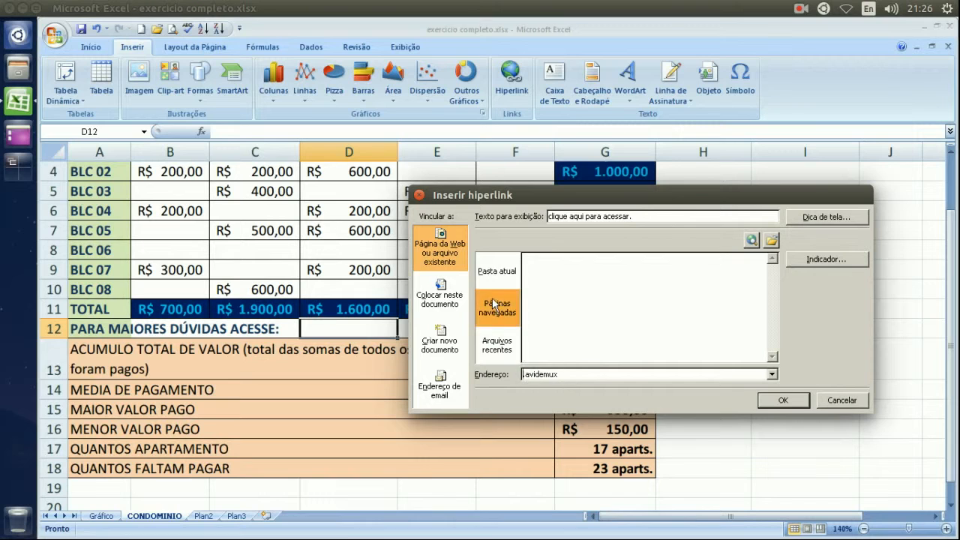
click(498, 273)
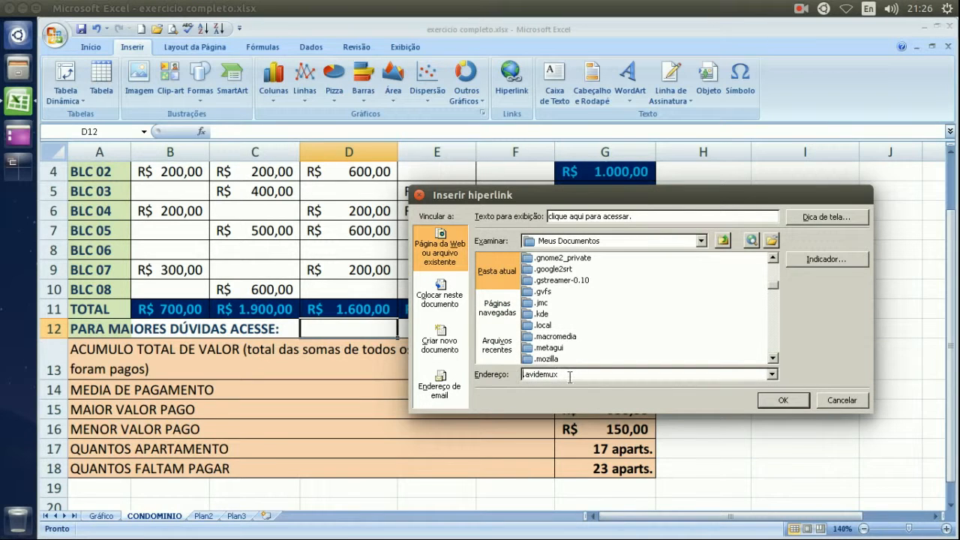
drag(564, 376, 517, 379)
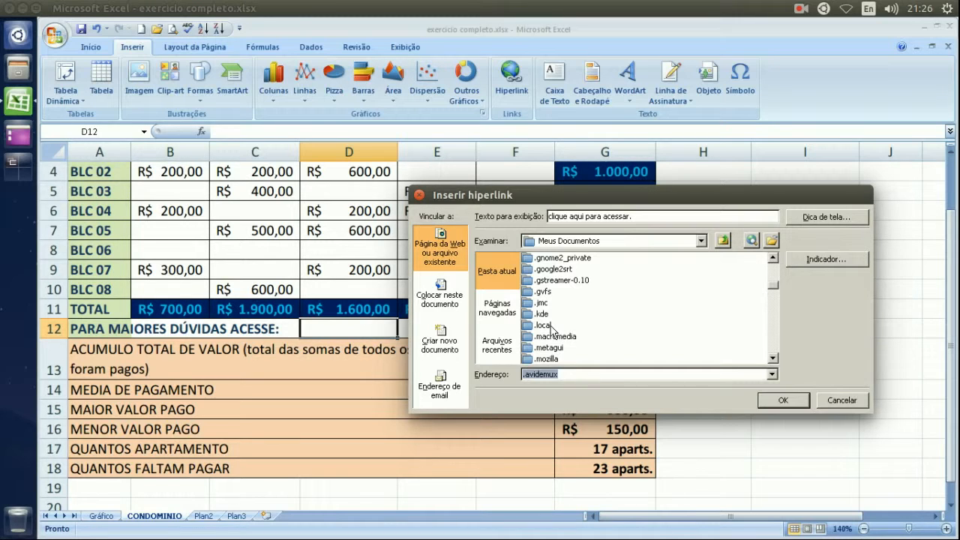
text(/home/pandatitan)
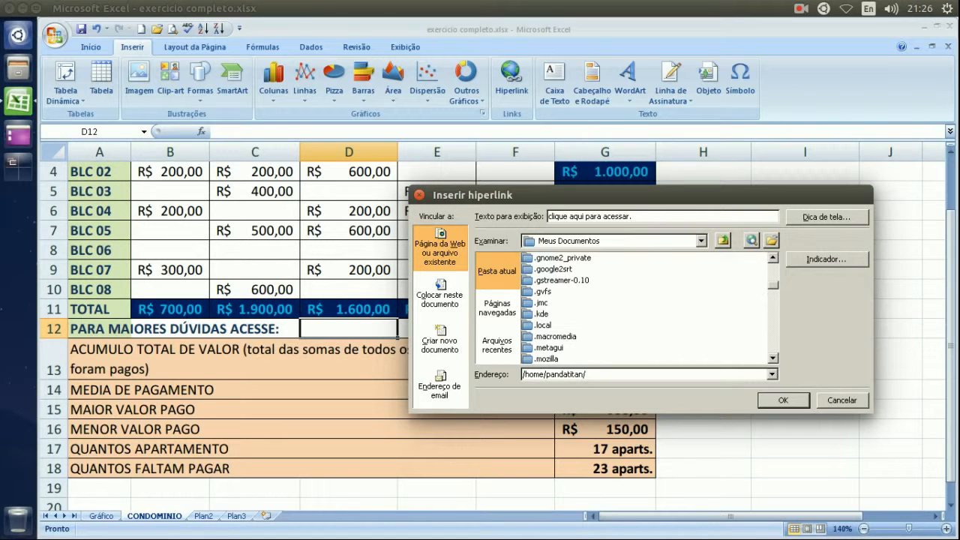
text(/Imagens)
key(BackSpace)
key(BackSpace)
key(BackSpace)
key(BackSpace)
key(BackSpace)
key(BackSpace)
key(BackSpace)
key(BackSpace)
key(BackSpace)
key(BackSpace)
key(BackSpace)
key(BackSpace)
key(BackSpace)
key(BackSpace)
key(BackSpace)
key(BackSpace)
key(BackSpace)
key(BackSpace)
key(BackSpace)
key(BackSpace)
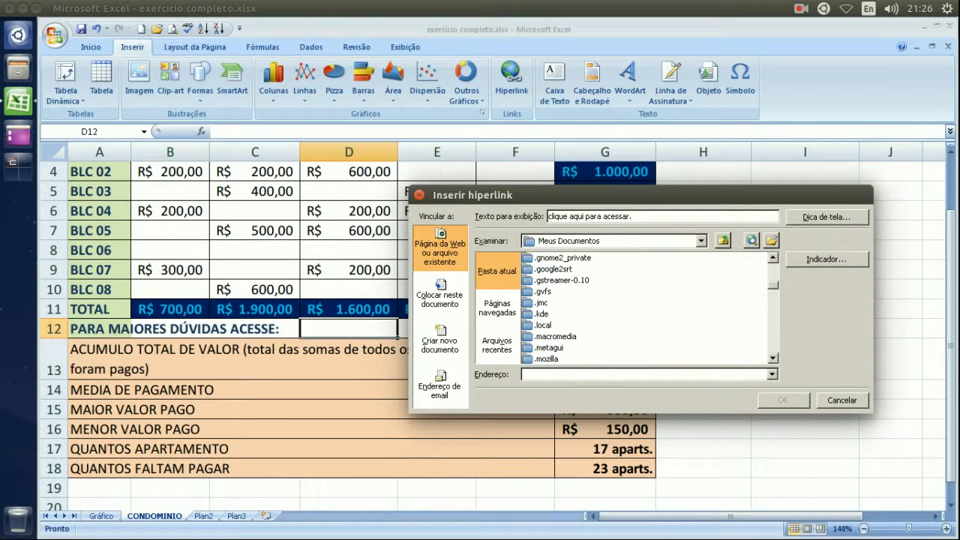
click(495, 309)
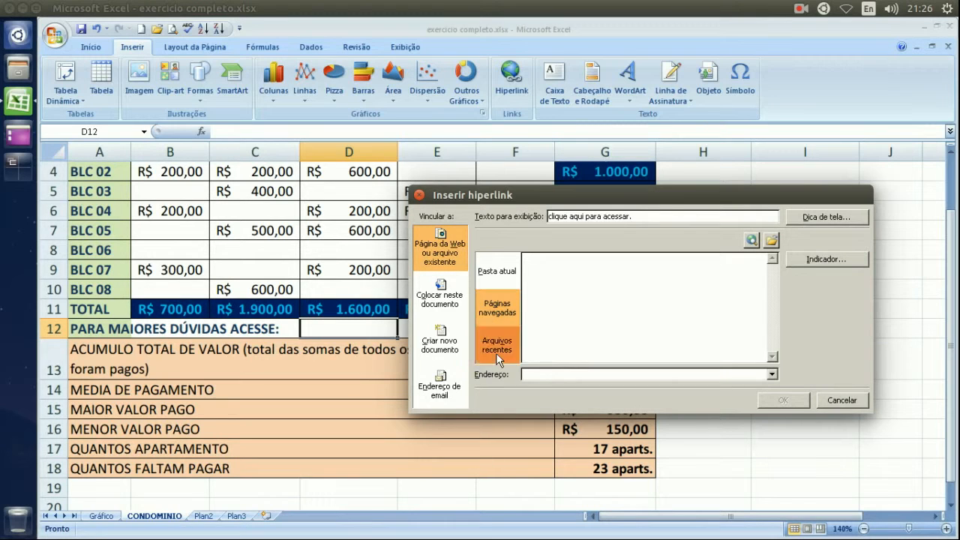
click(496, 347)
click(504, 308)
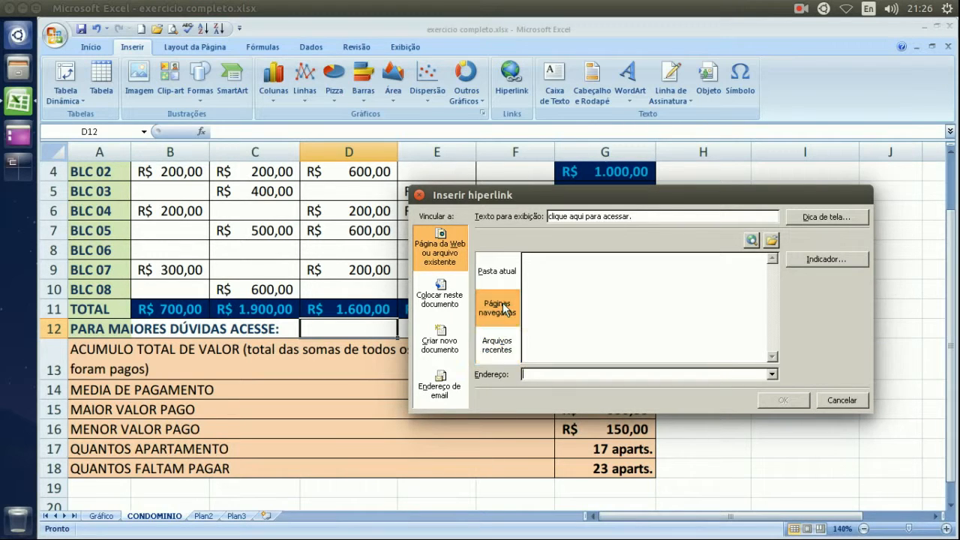
click(537, 372)
text(www)
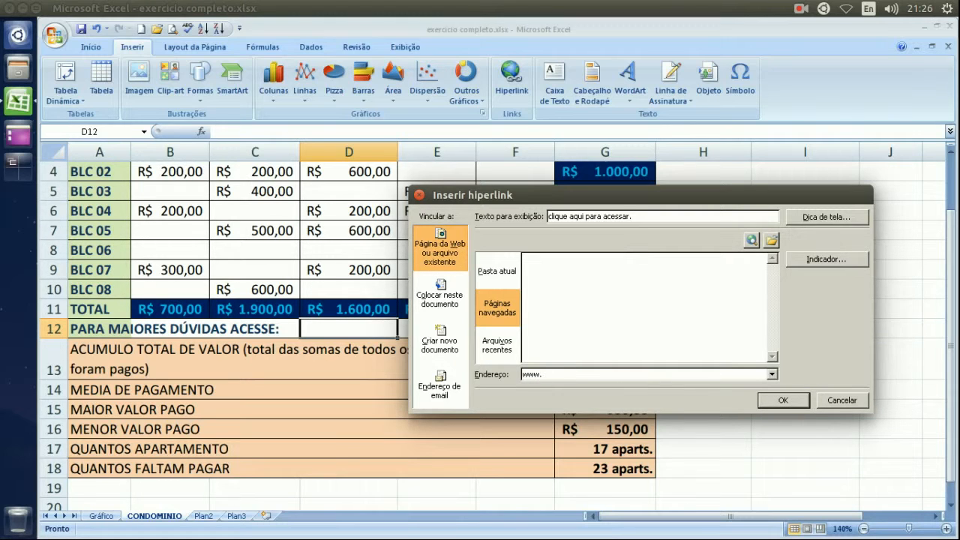
text(.uol.com.br)
drag(639, 217, 511, 214)
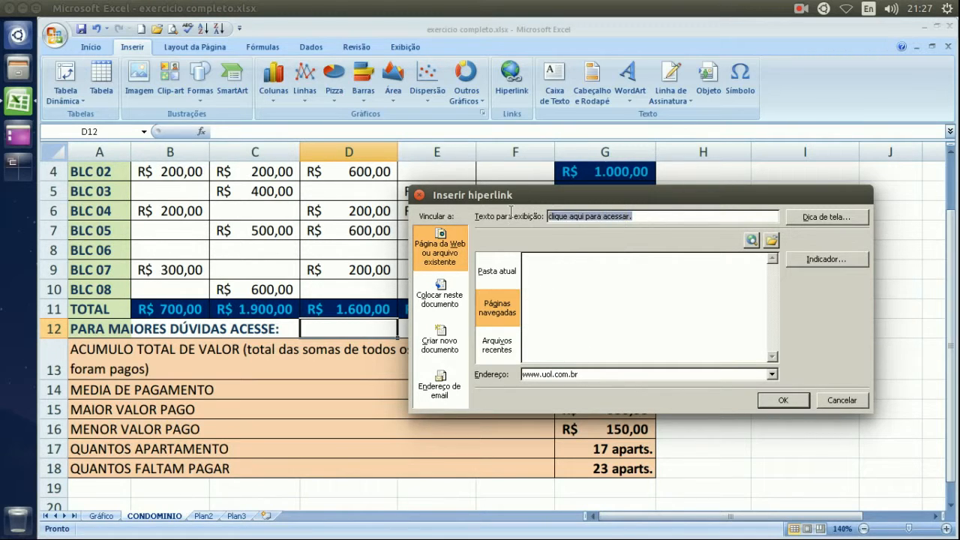
click(584, 373)
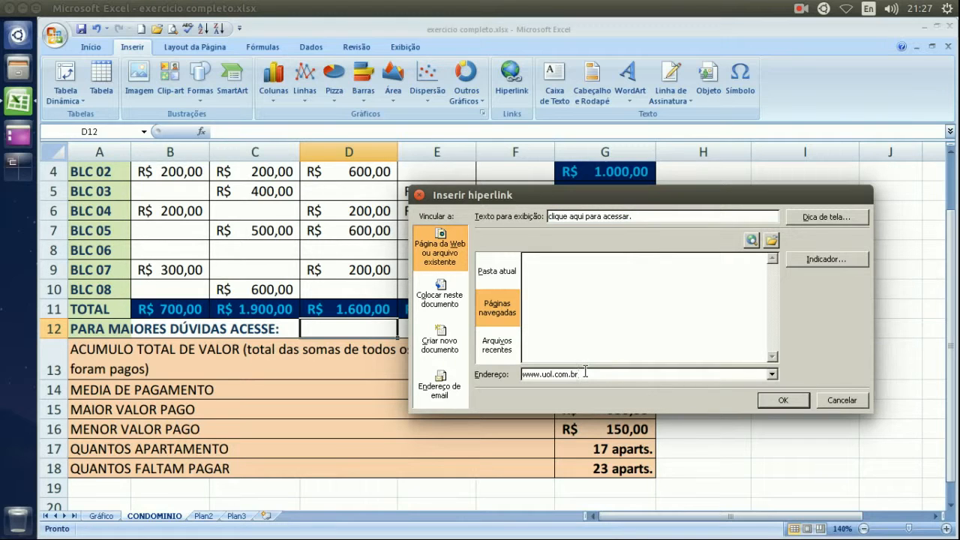
click(791, 402)
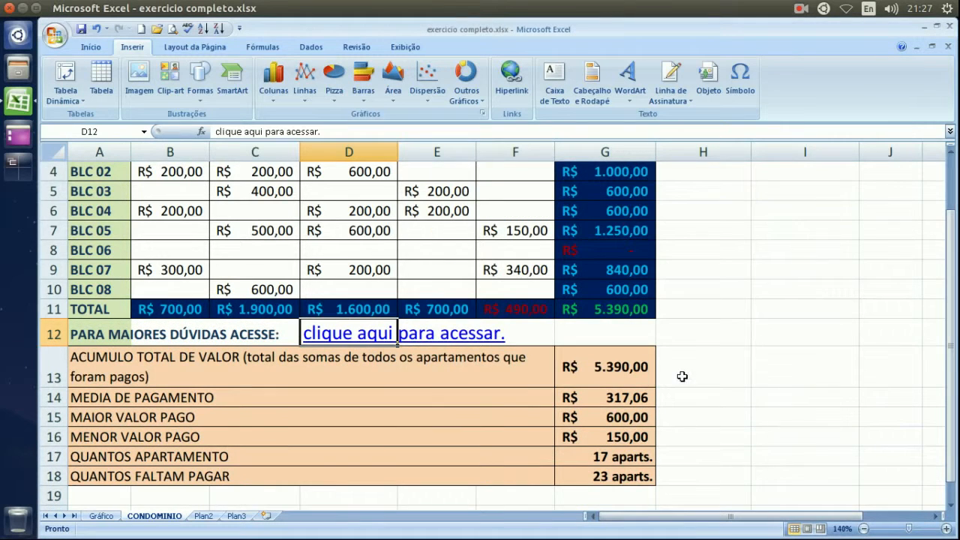
Connect to the ATENDIMENTO Wi-Fi network and follow the D12 link to the UOL site.
click(694, 332)
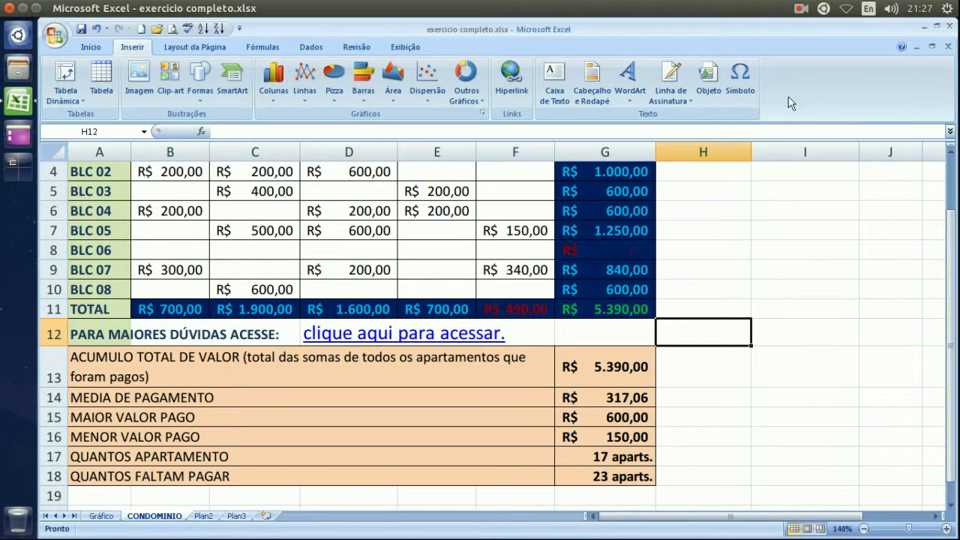
click(845, 10)
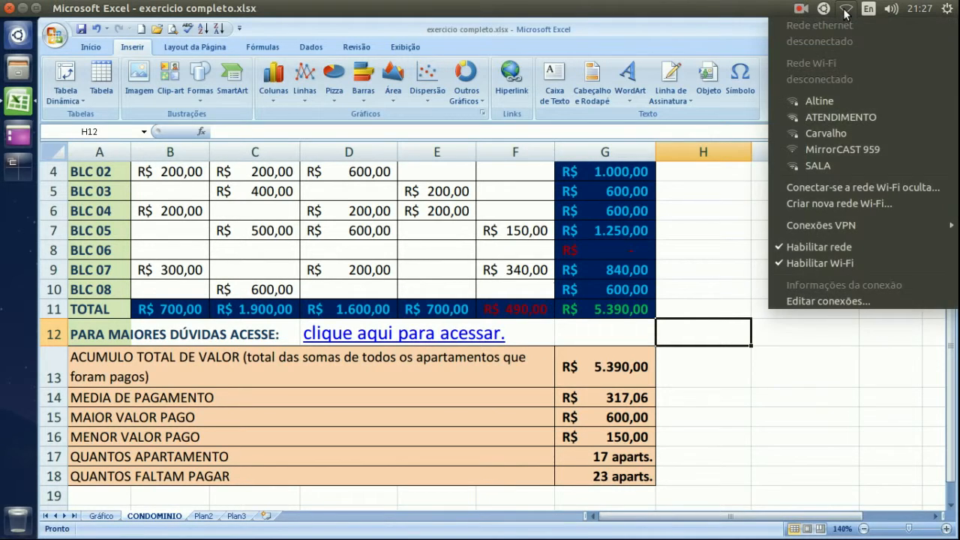
click(833, 118)
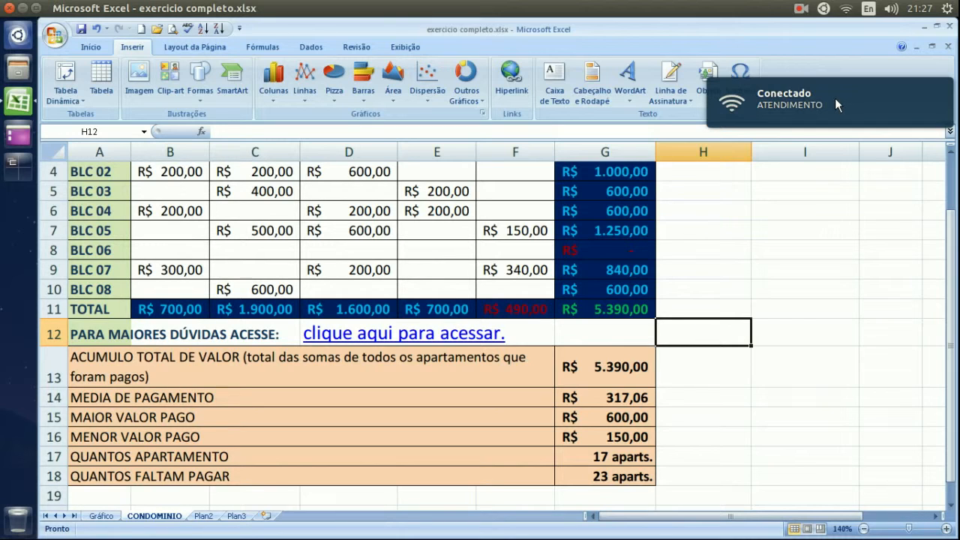
click(723, 273)
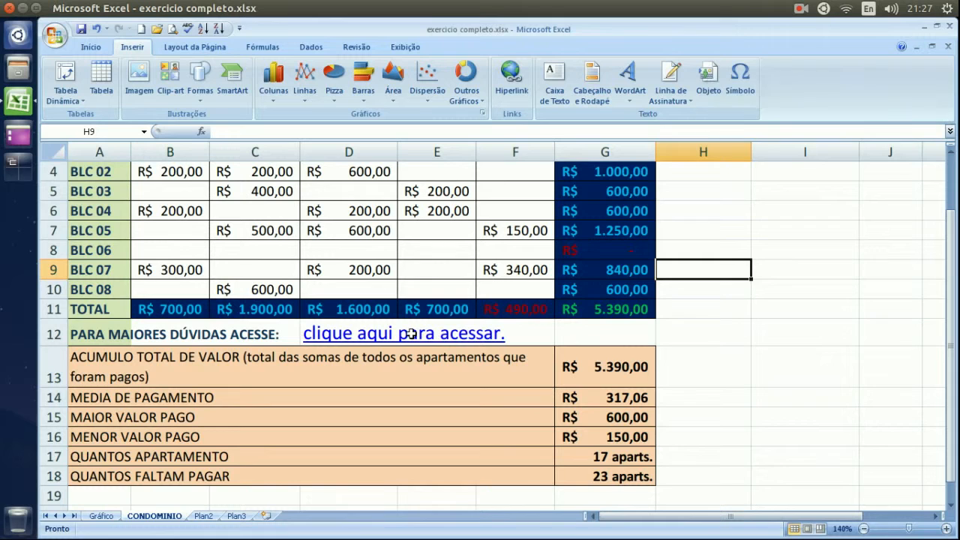
click(369, 337)
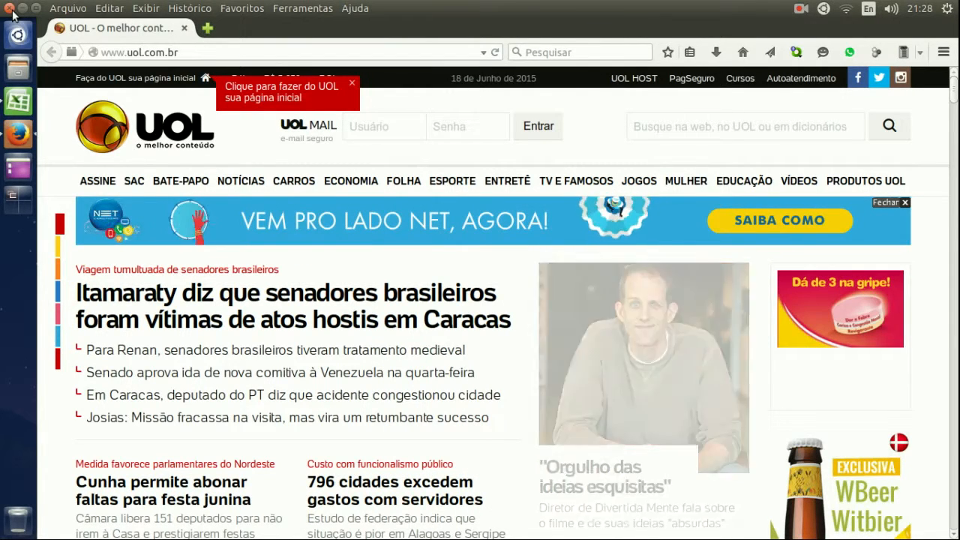
Close Firefox after viewing the UOL home page.
click(10, 8)
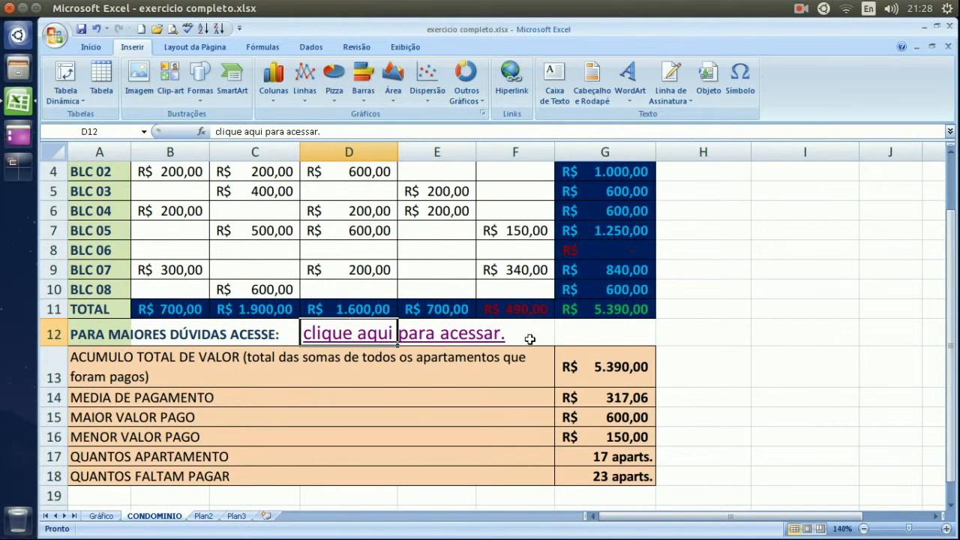
Delete the 'clique aqui para acessar.' hyperlink from cell D12.
click(552, 338)
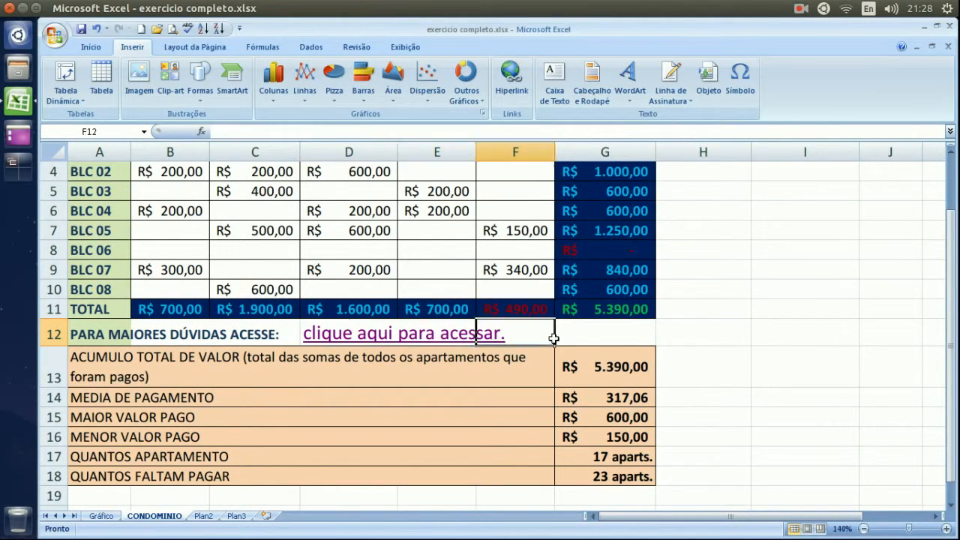
key(Left)
key(Left)
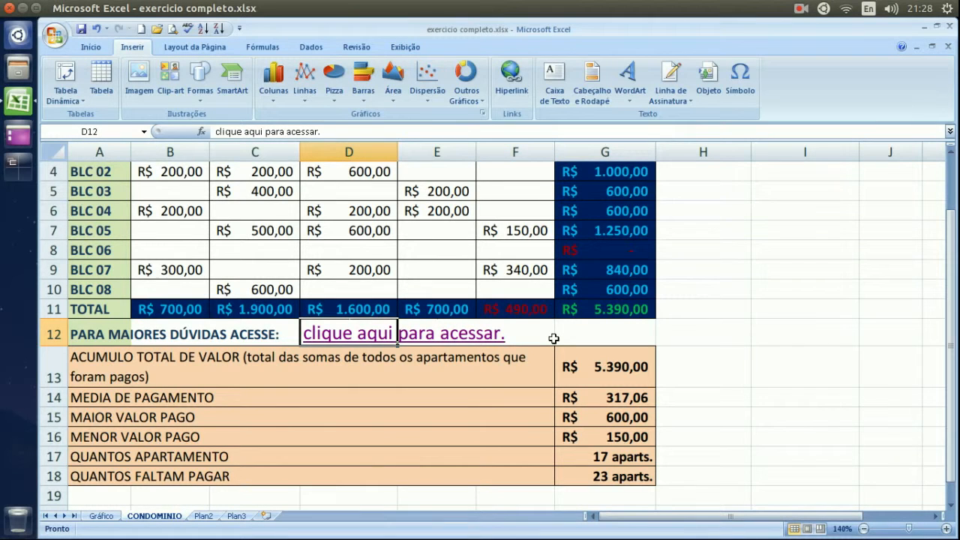
key(Delete)
key(Right)
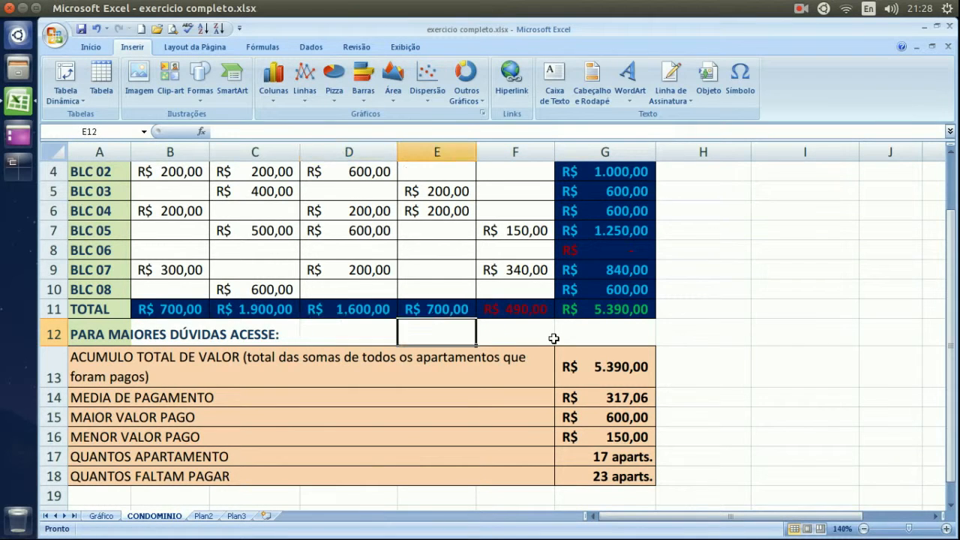
key(Right)
key(Left)
key(Left)
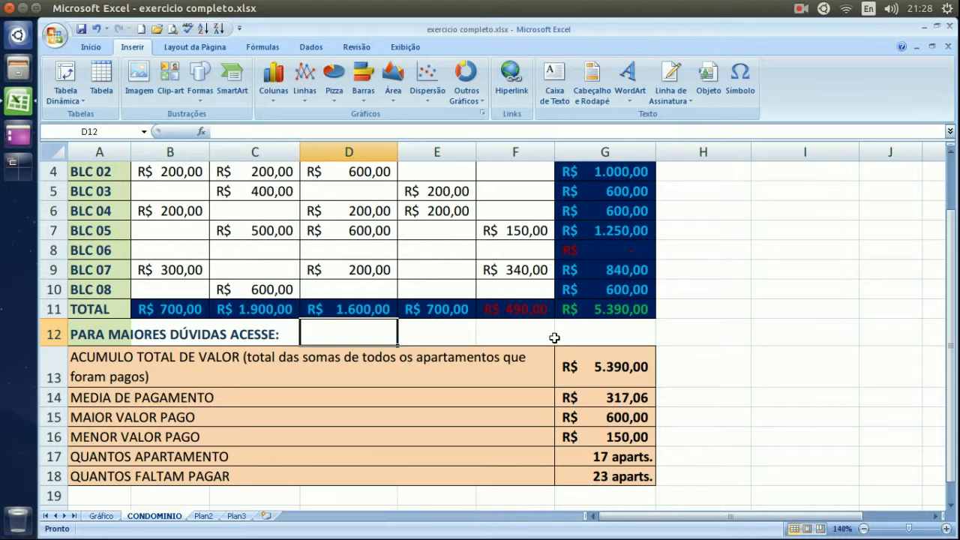
Start a new hyperlink in D12 with display text 'acesse aqui os documentos'.
click(525, 90)
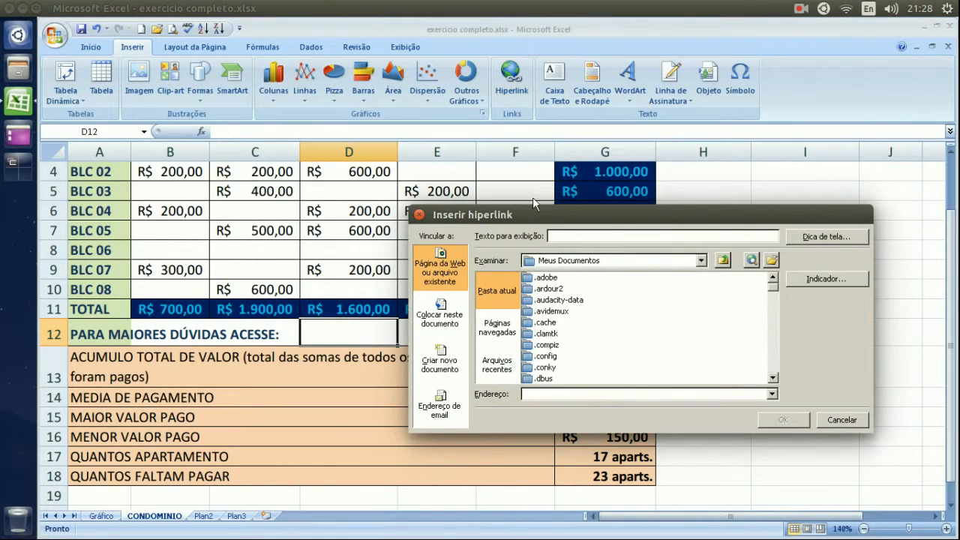
click(612, 235)
text(cesse)
key(BackSpace)
key(BackSpace)
key(BackSpace)
text(acesse aqui os documentos)
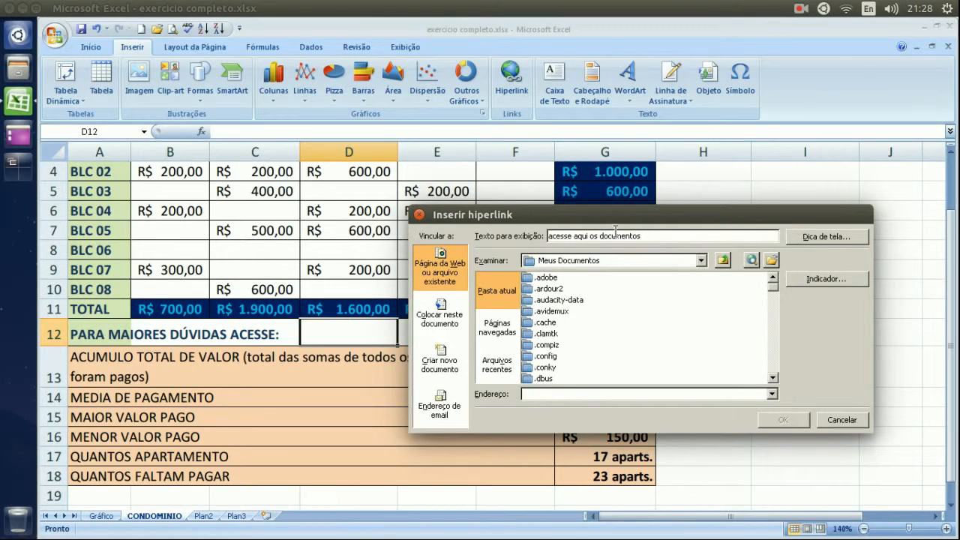
Browse the link's folder list to find the Documentos folder under Meus Documentos.
click(568, 335)
scroll(568, 339, down, 6)
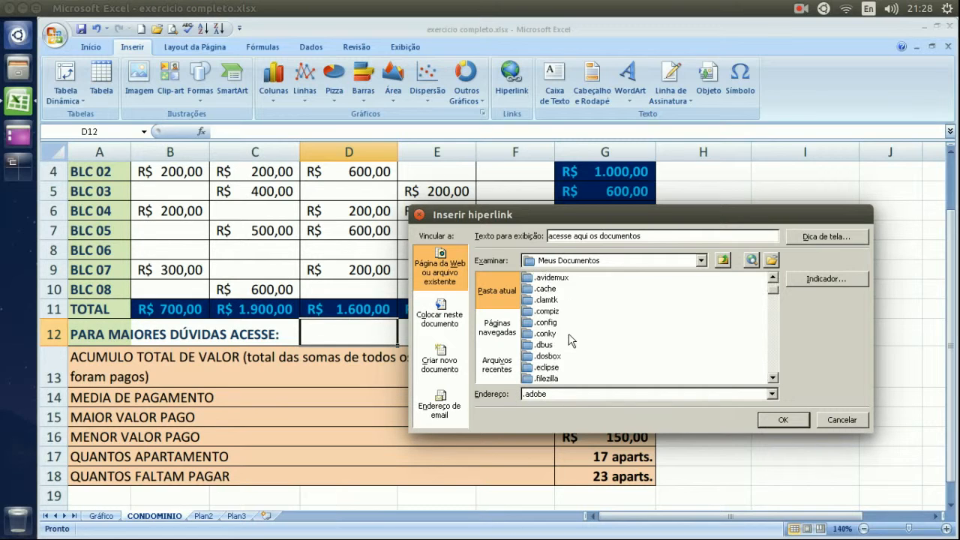
scroll(569, 340, down, 2)
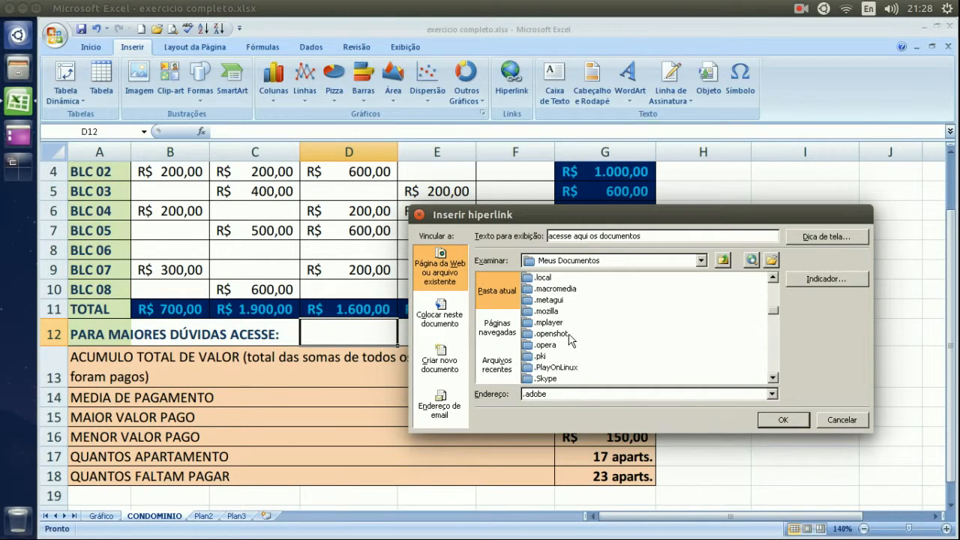
scroll(568, 339, down, 8)
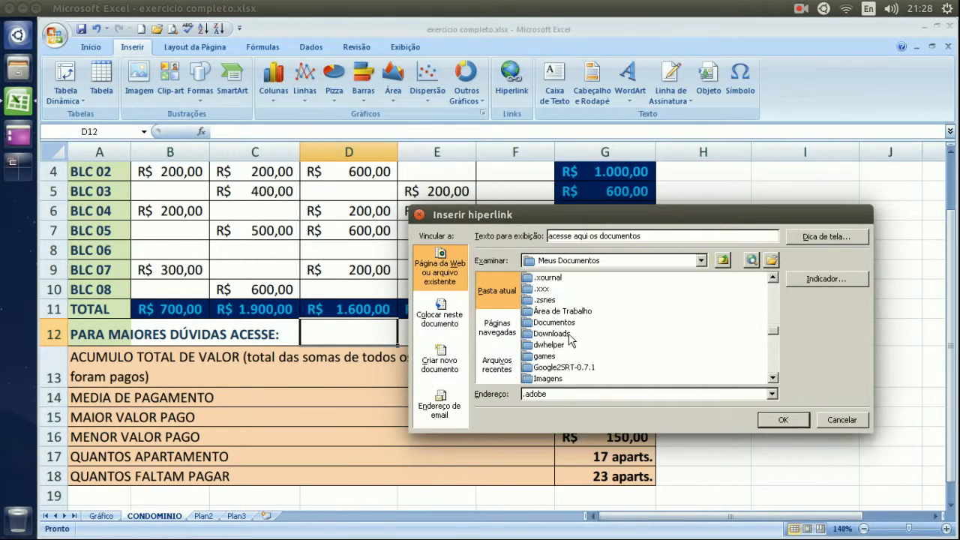
click(571, 324)
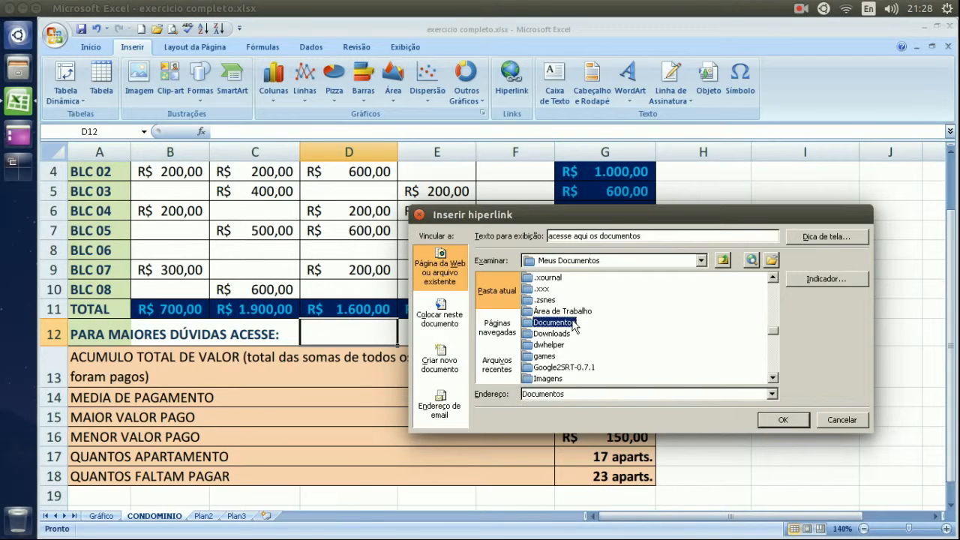
double_click(568, 324)
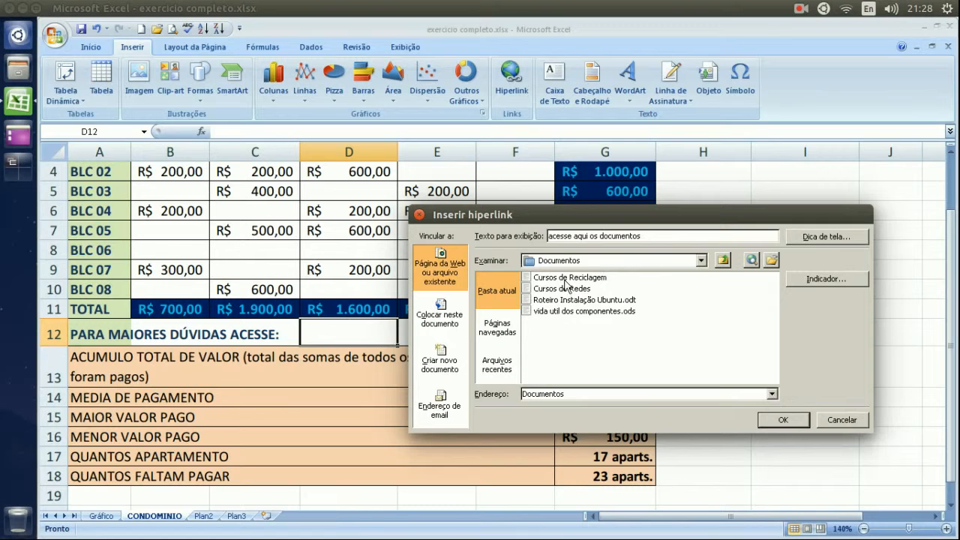
click(722, 260)
scroll(564, 321, down, 4)
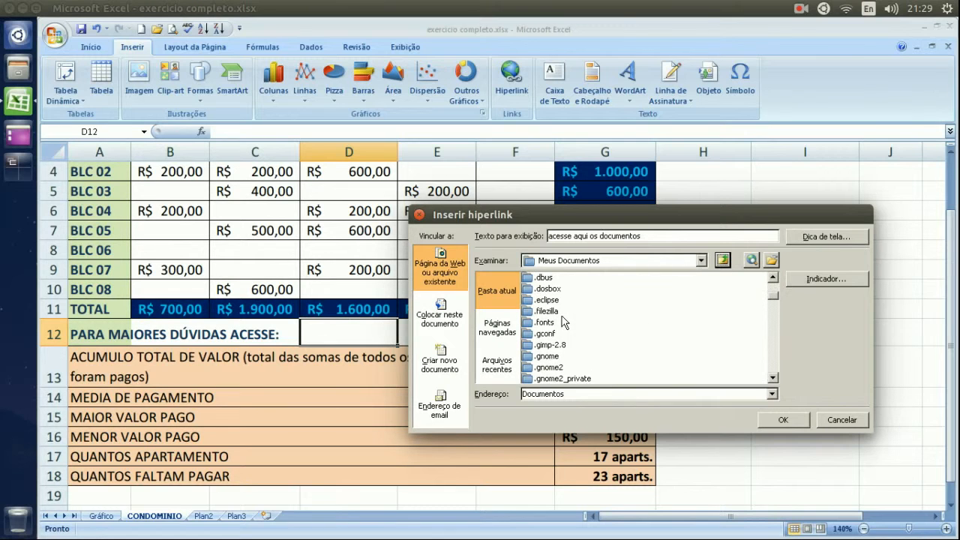
scroll(564, 321, down, 5)
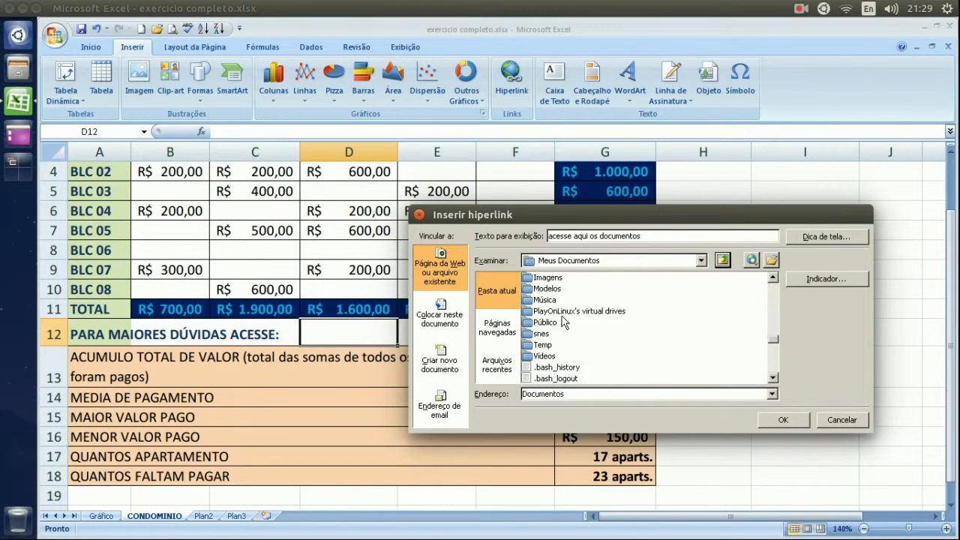
scroll(563, 321, up, 1)
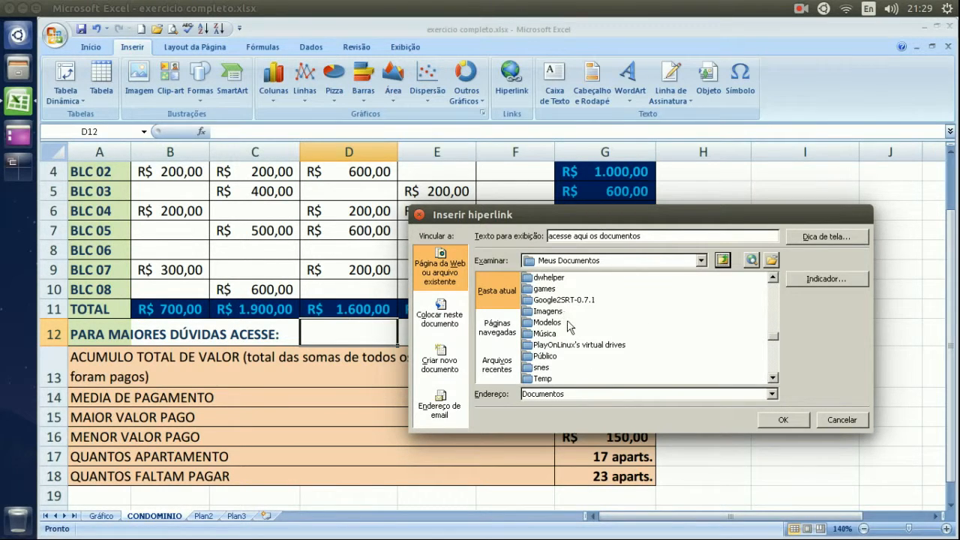
scroll(568, 324, up, 1)
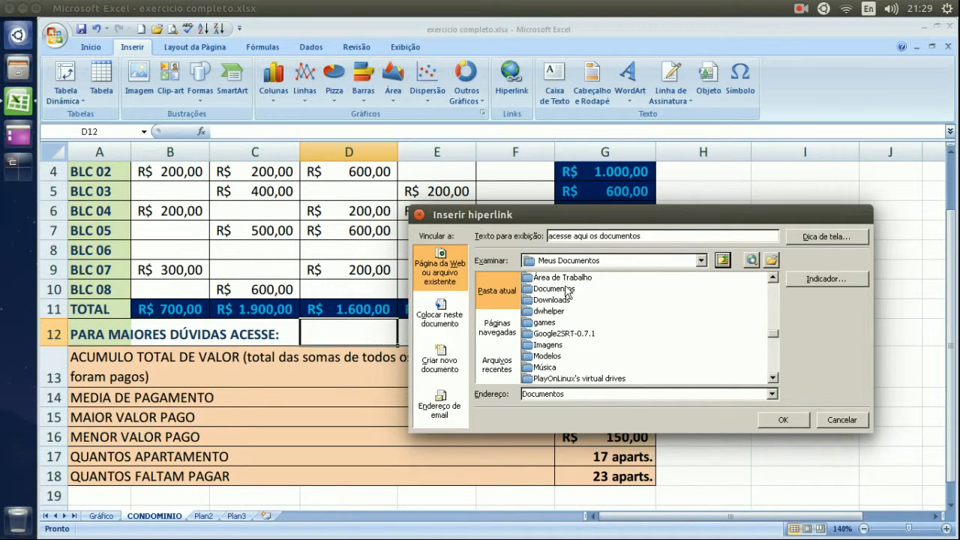
Set the Documentos folder as the link target, confirm, and follow the new link.
click(555, 289)
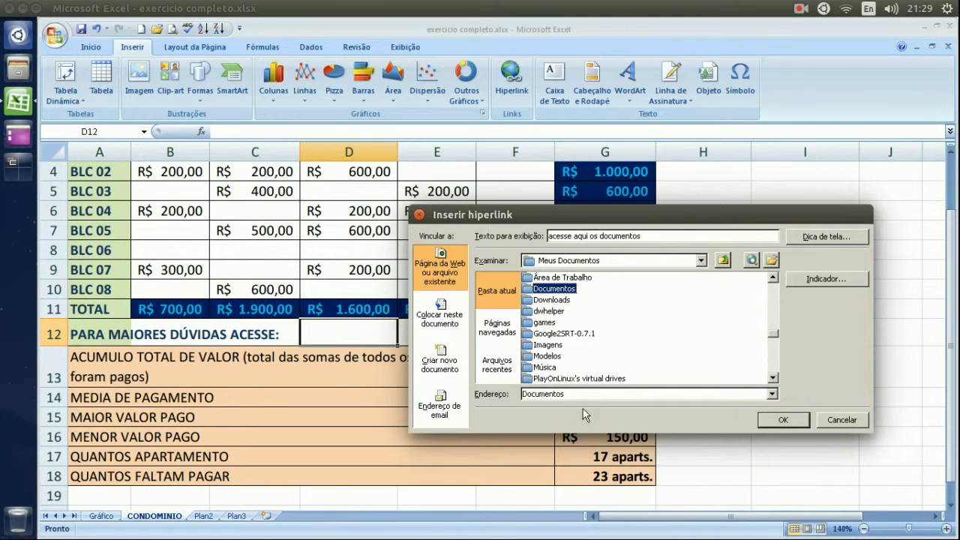
drag(585, 394, 517, 394)
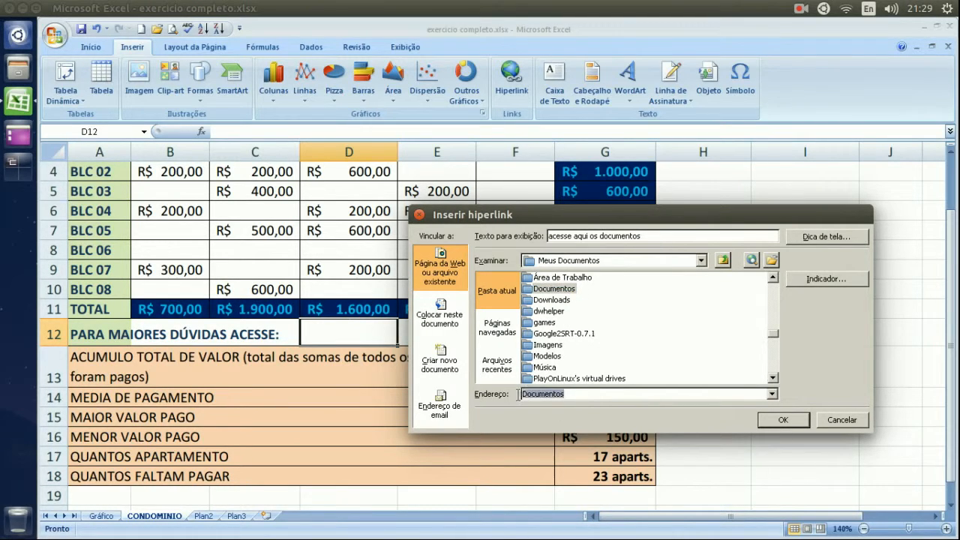
click(583, 396)
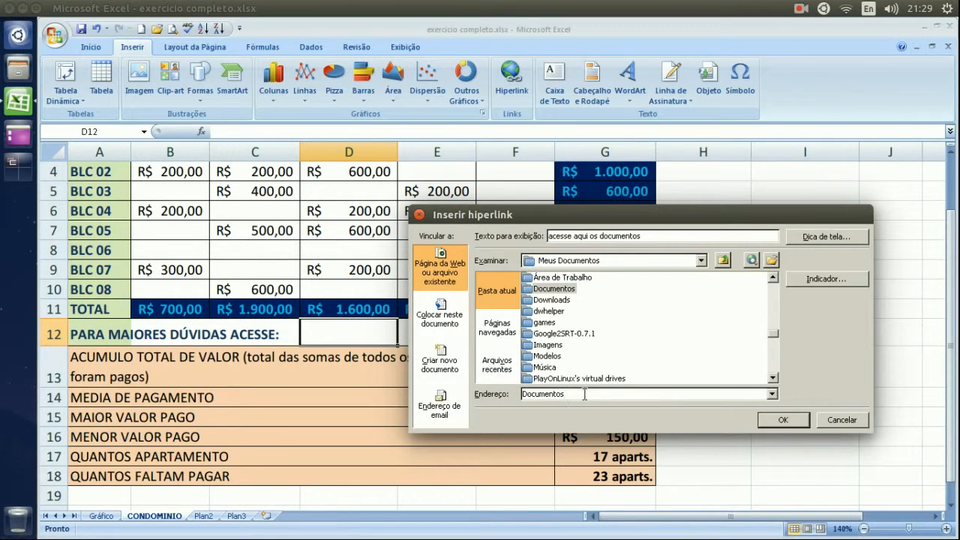
click(779, 420)
click(710, 332)
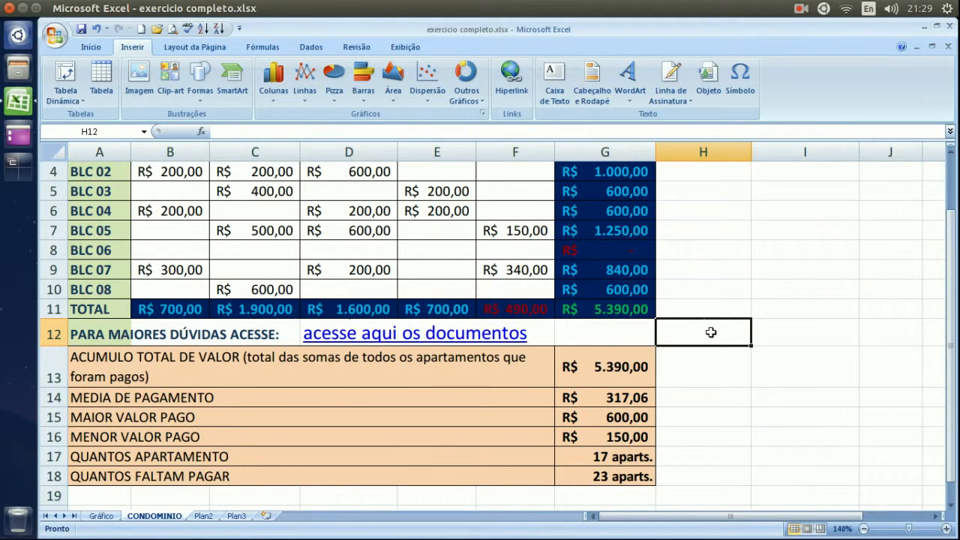
click(324, 336)
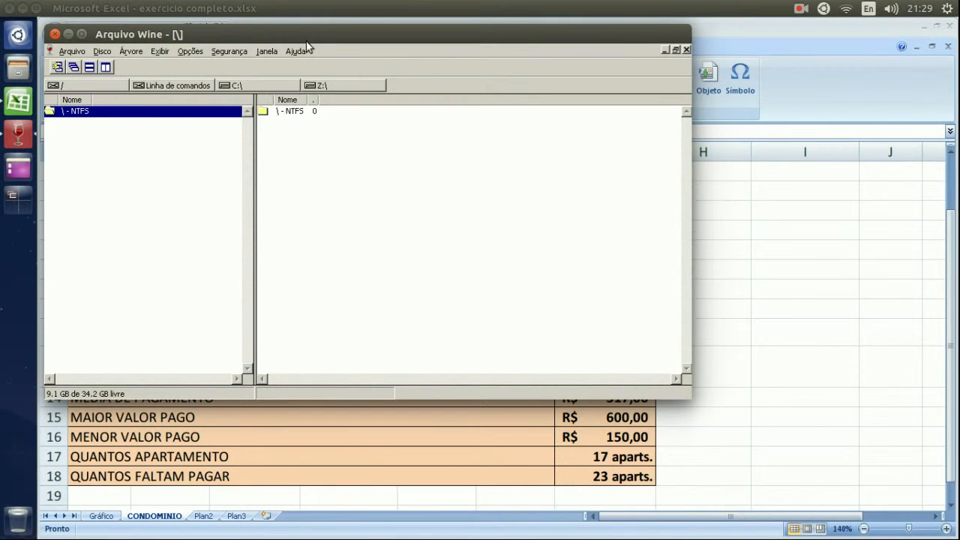
Bring Arquivo Wine into view, select the NTFS drive in both panes, then close it.
drag(307, 47, 461, 123)
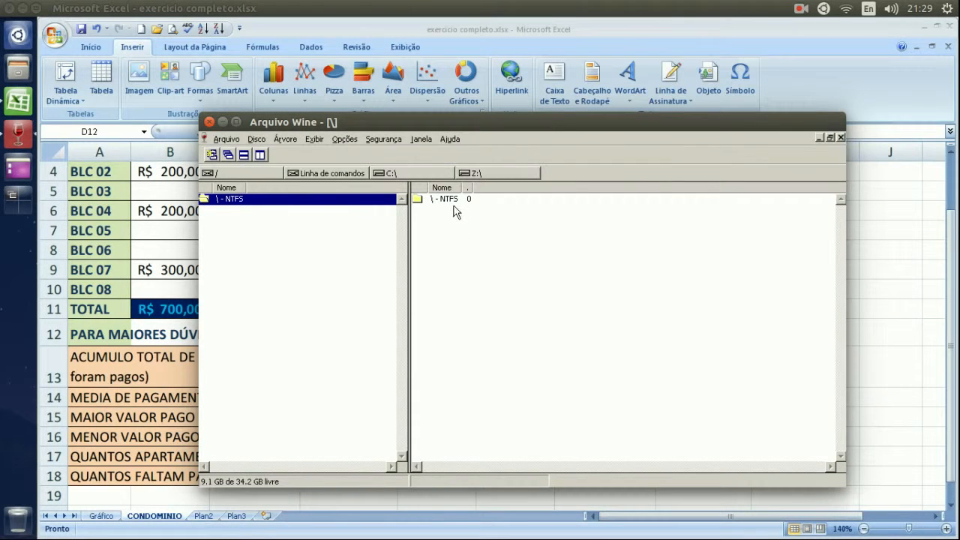
click(453, 201)
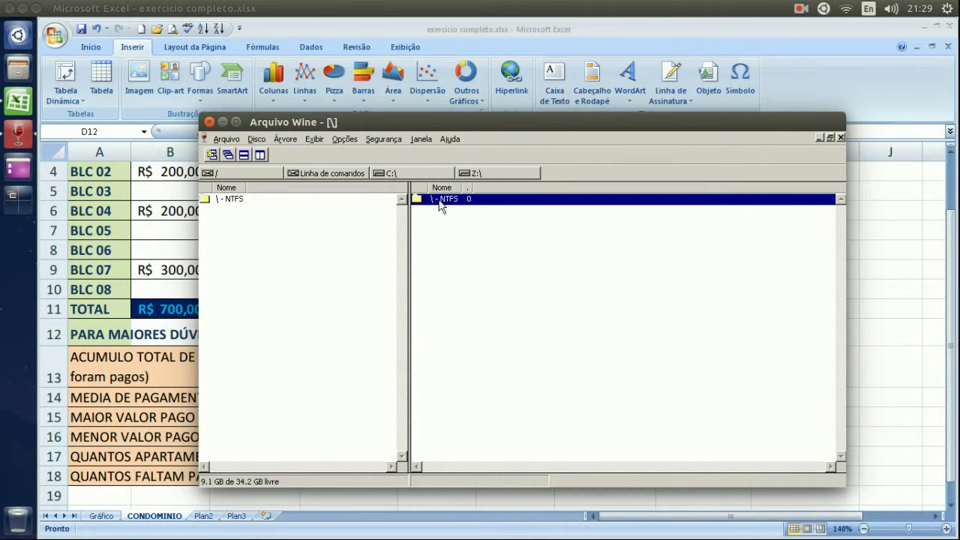
click(242, 199)
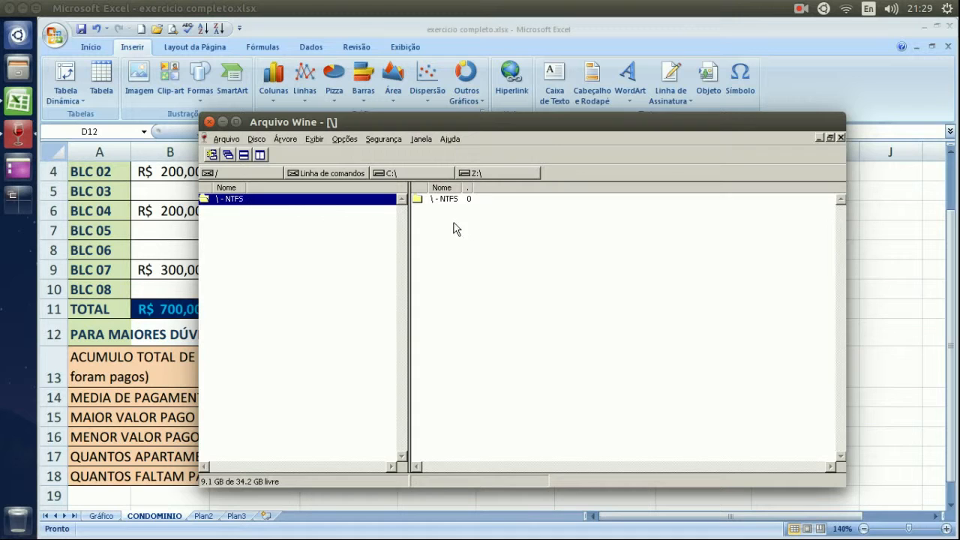
click(450, 201)
click(260, 201)
click(465, 203)
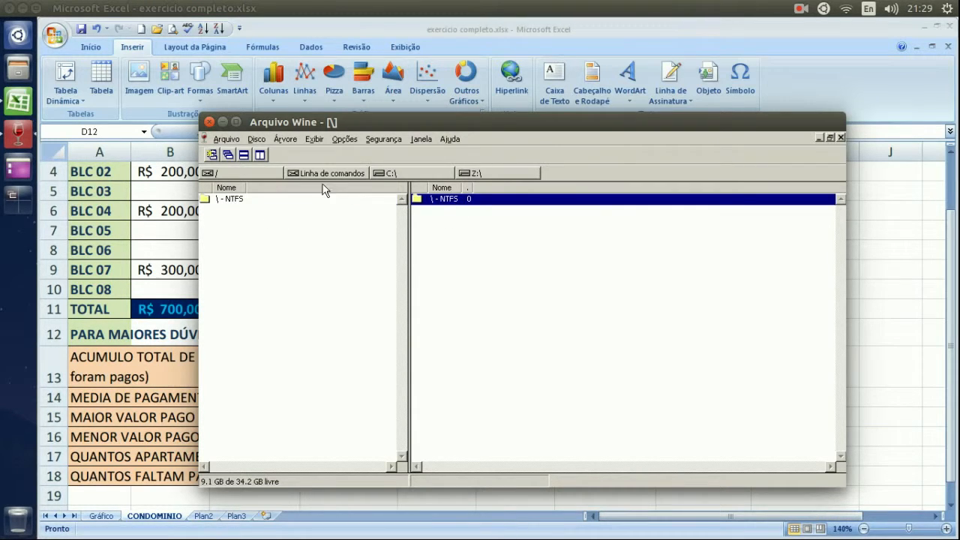
click(228, 201)
click(435, 201)
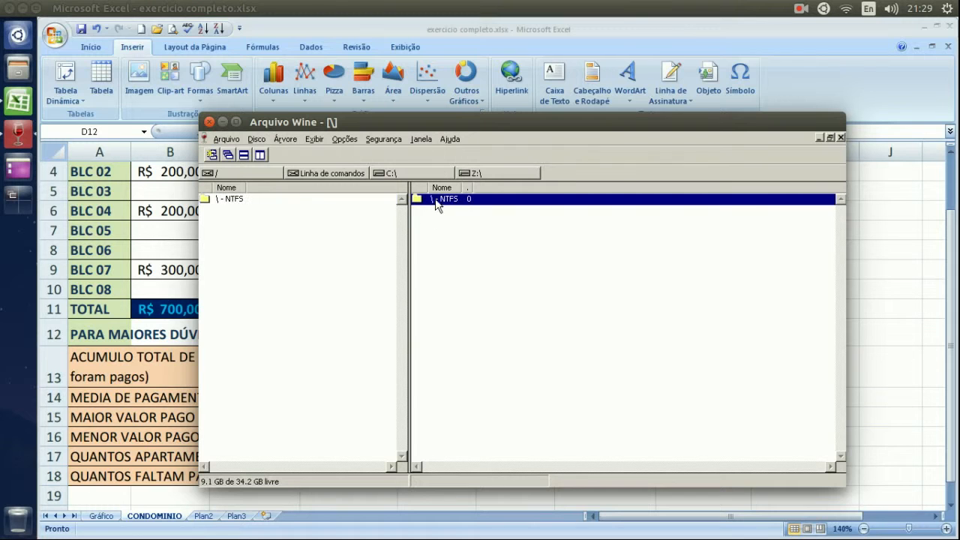
click(282, 199)
click(209, 122)
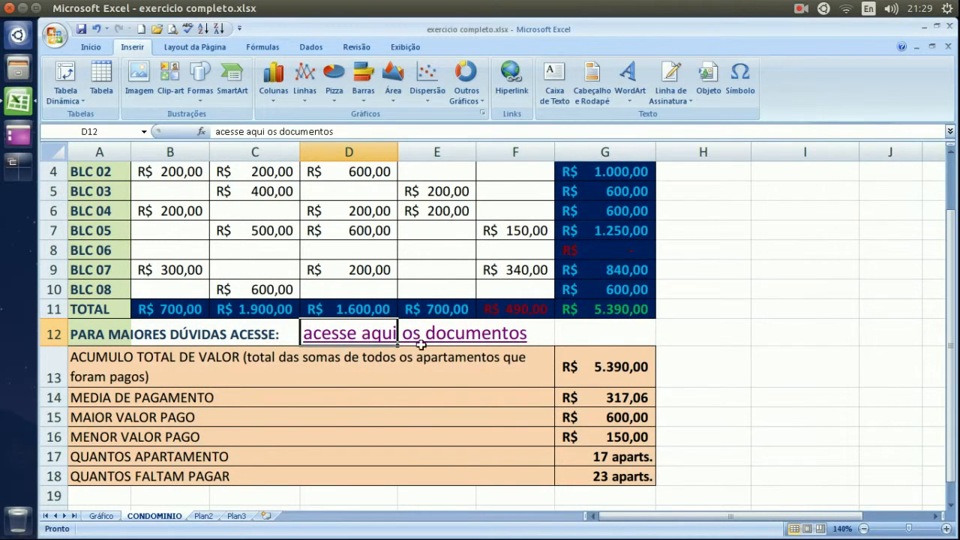
Replace D12 with a hyperlink 'acesse aqui o documento' pointing to Documentos\Cursos de Reciclagem.
key(Delete)
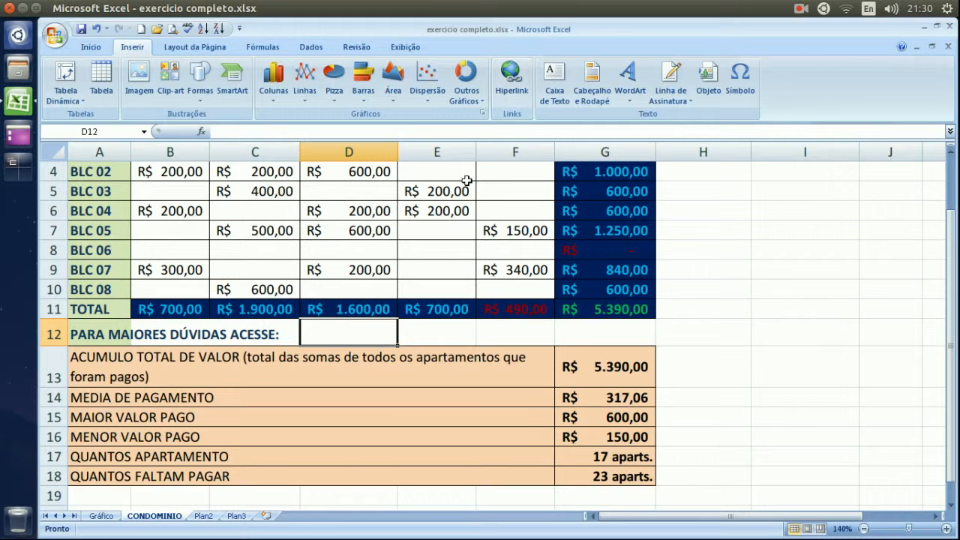
click(502, 94)
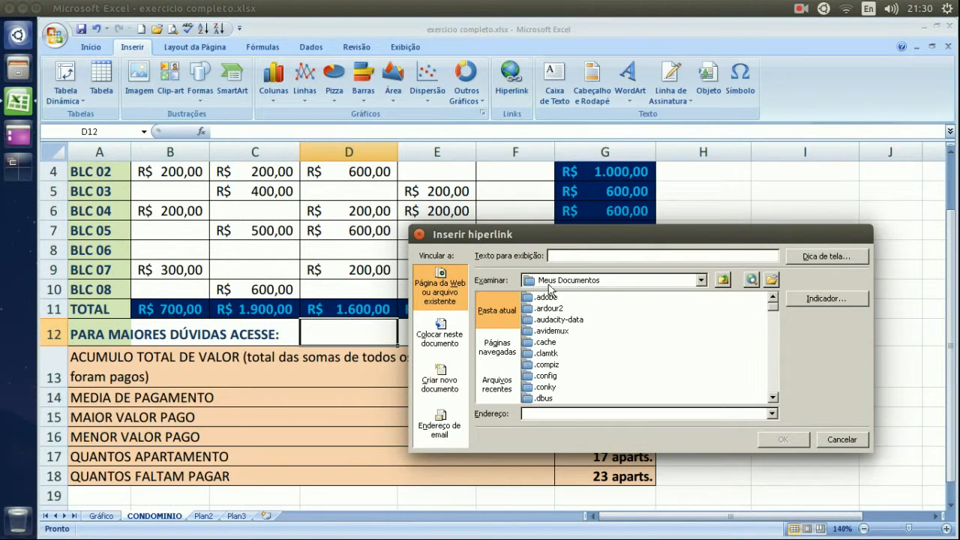
click(569, 257)
text(acesse aqui o documento)
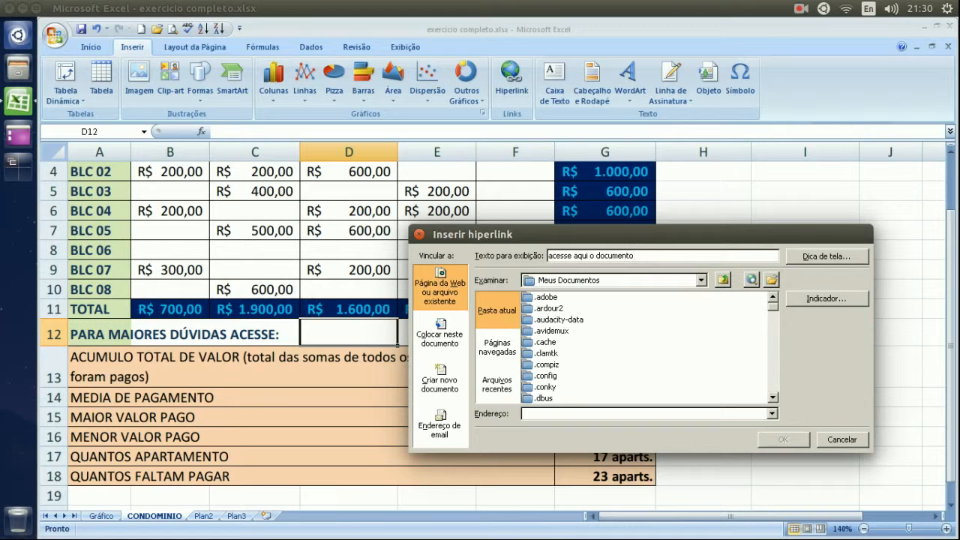
click(548, 353)
scroll(550, 358, down, 2)
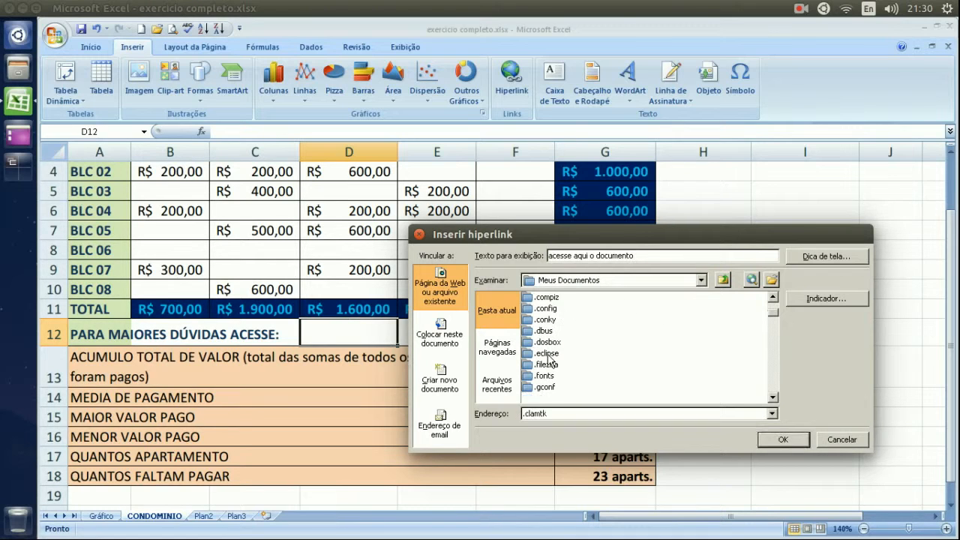
scroll(549, 360, down, 6)
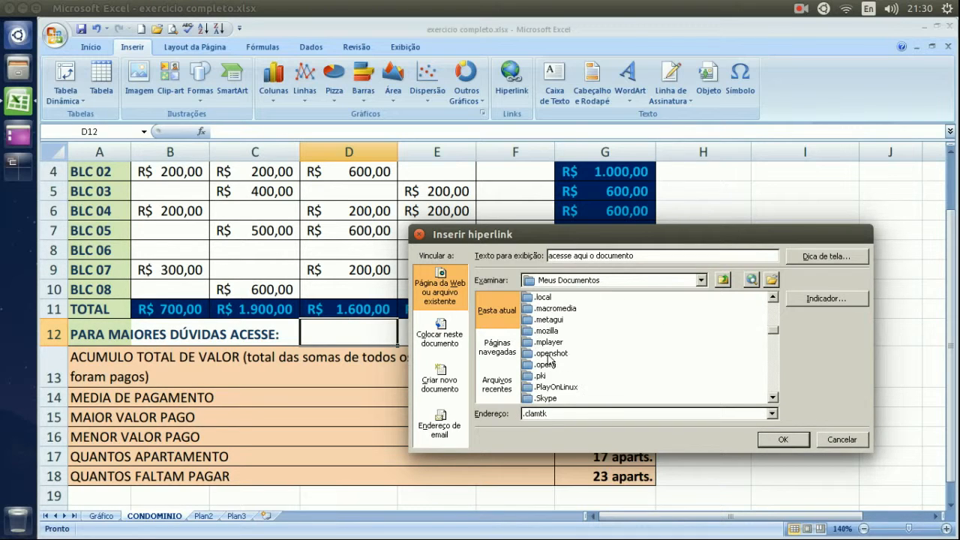
scroll(550, 360, down, 8)
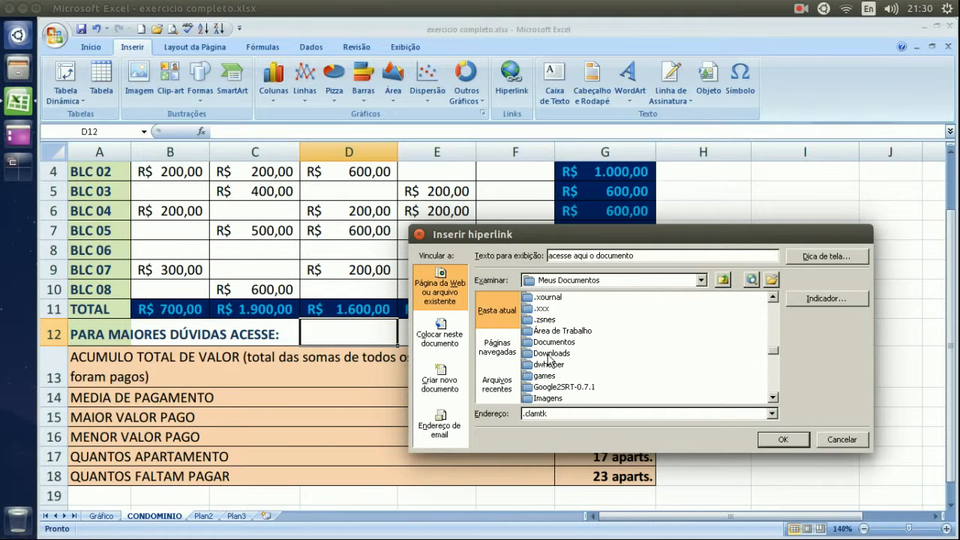
double_click(558, 343)
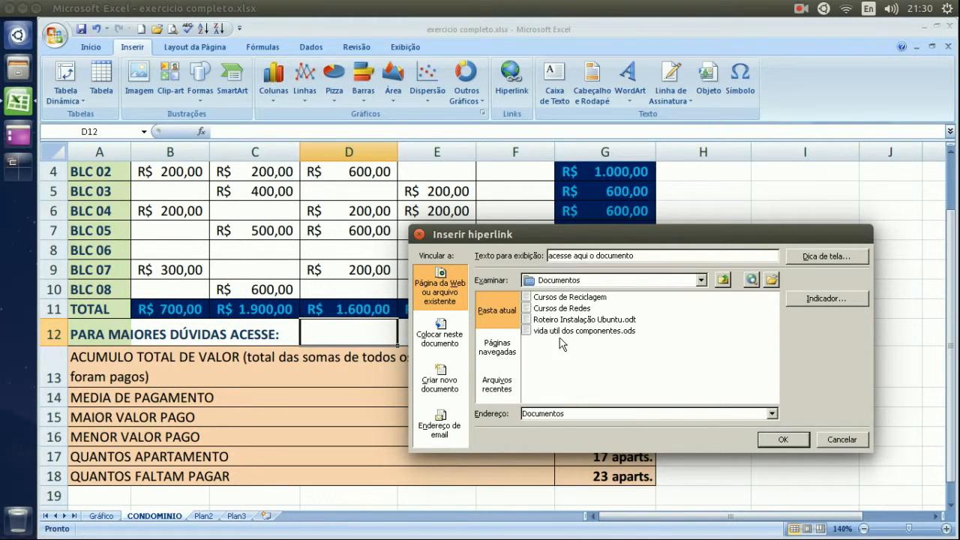
click(574, 298)
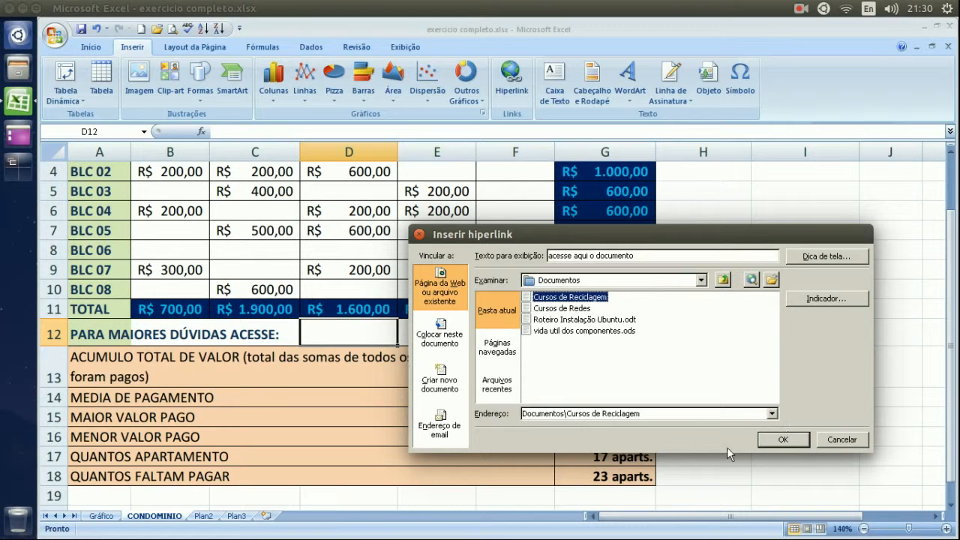
click(784, 440)
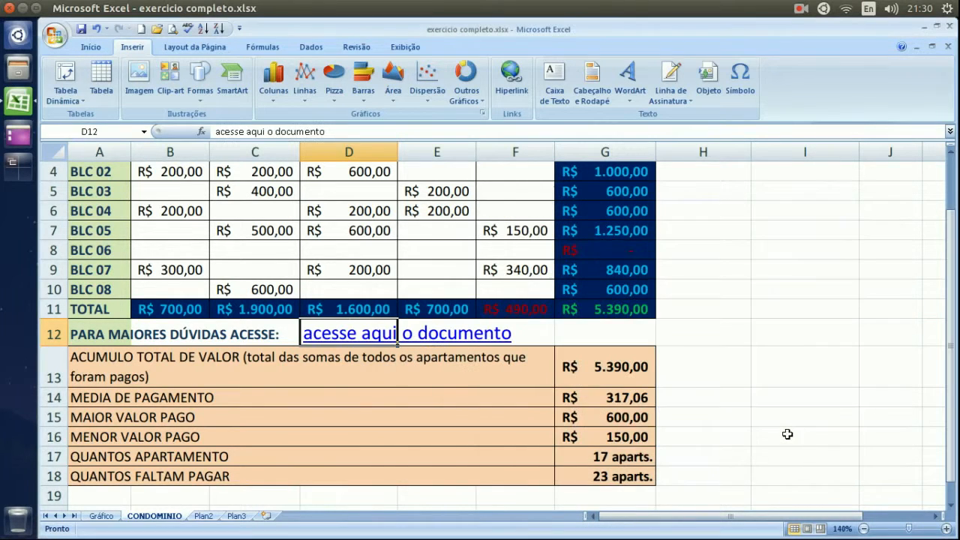
Follow the new D12 hyperlink to test it, then return to row 12.
click(714, 339)
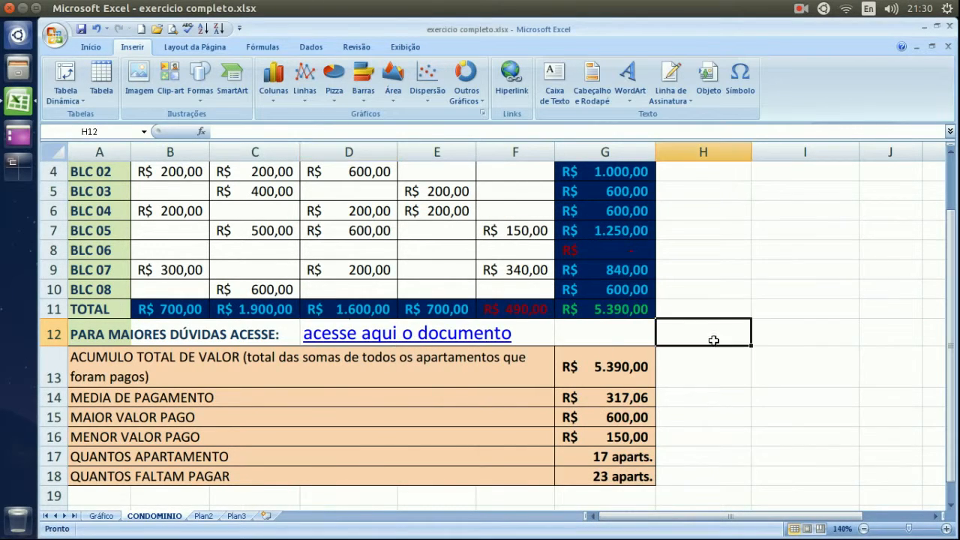
click(326, 339)
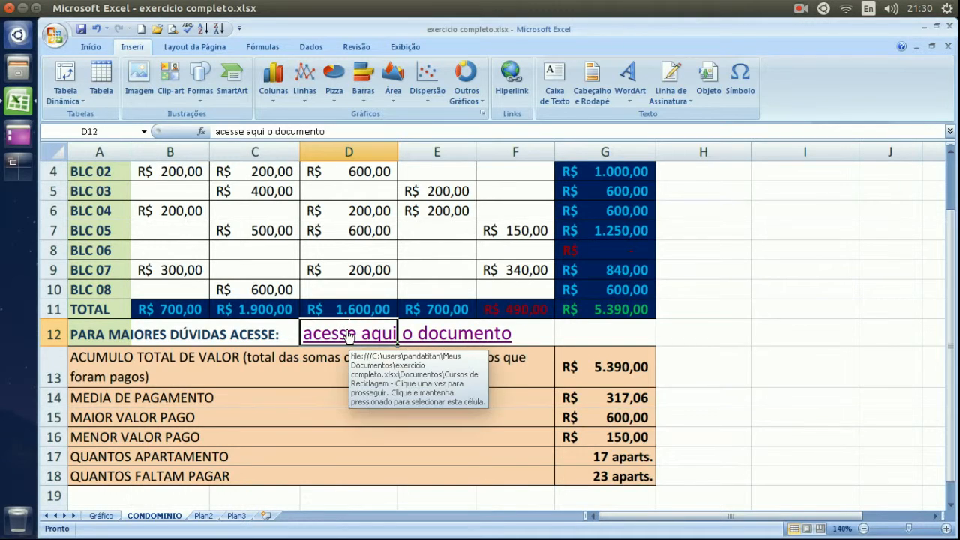
click(556, 335)
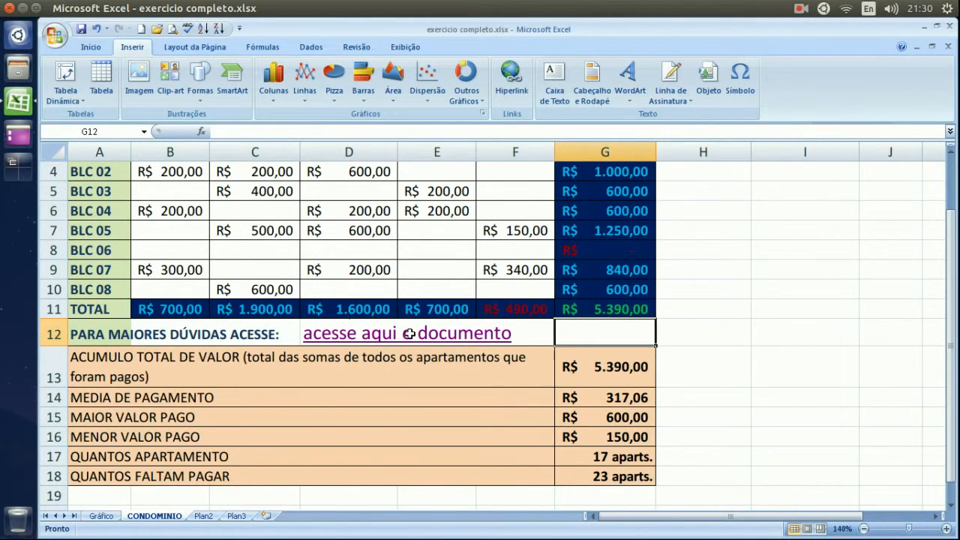
click(552, 335)
click(587, 342)
Step the active cell back and forth along row 12 between D12 and F12.
key(Left)
key(Left)
key(Left)
key(Left)
key(Left)
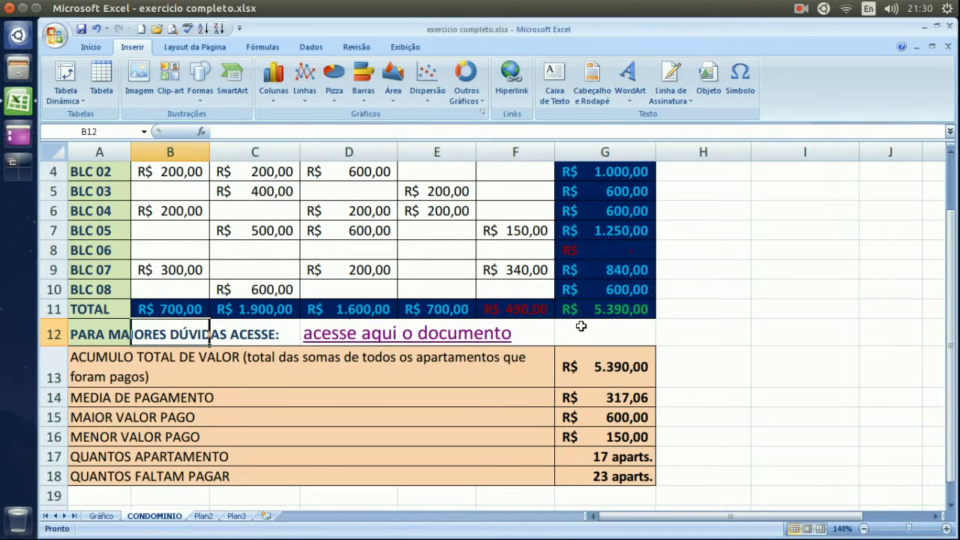
key(Right)
key(Right)
key(Right)
key(Right)
key(Left)
key(Left)
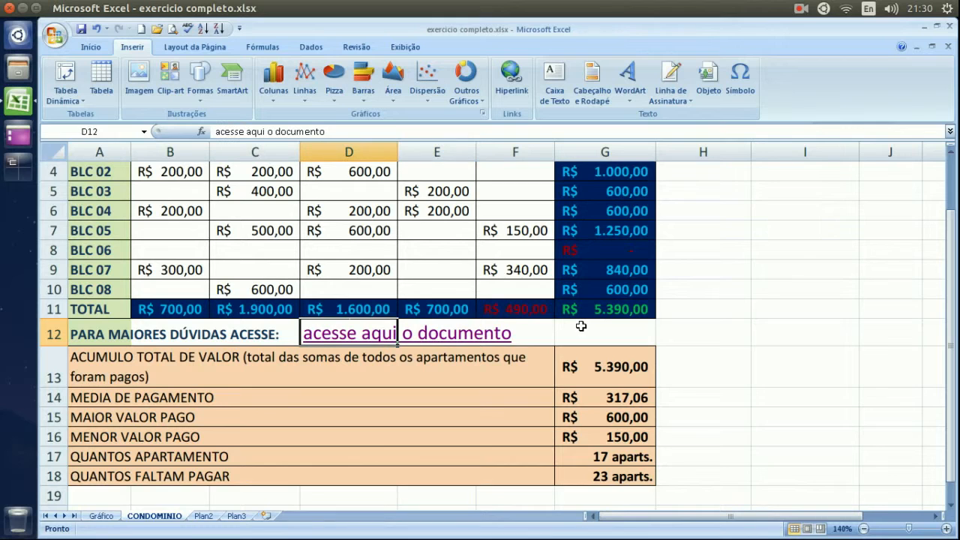
key(Right)
key(Right)
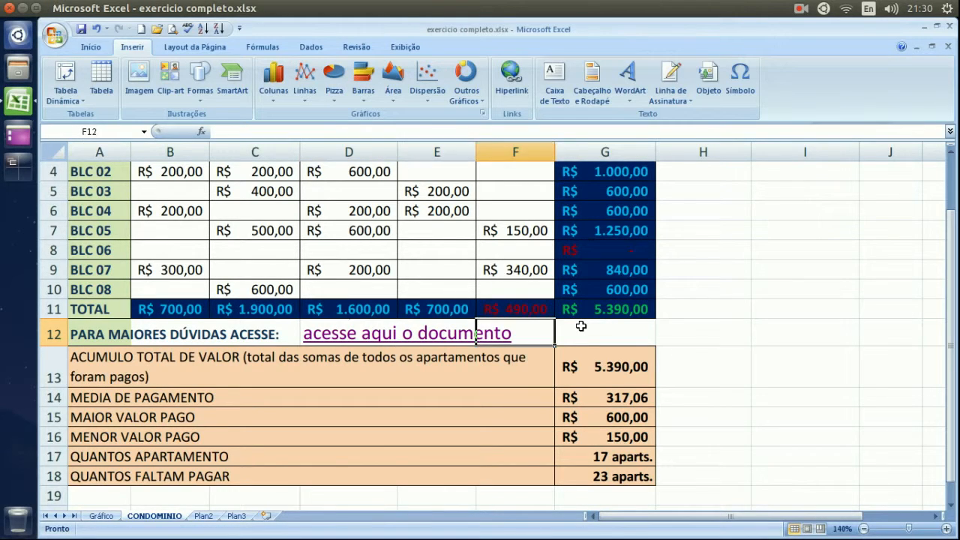
key(Left)
key(Left)
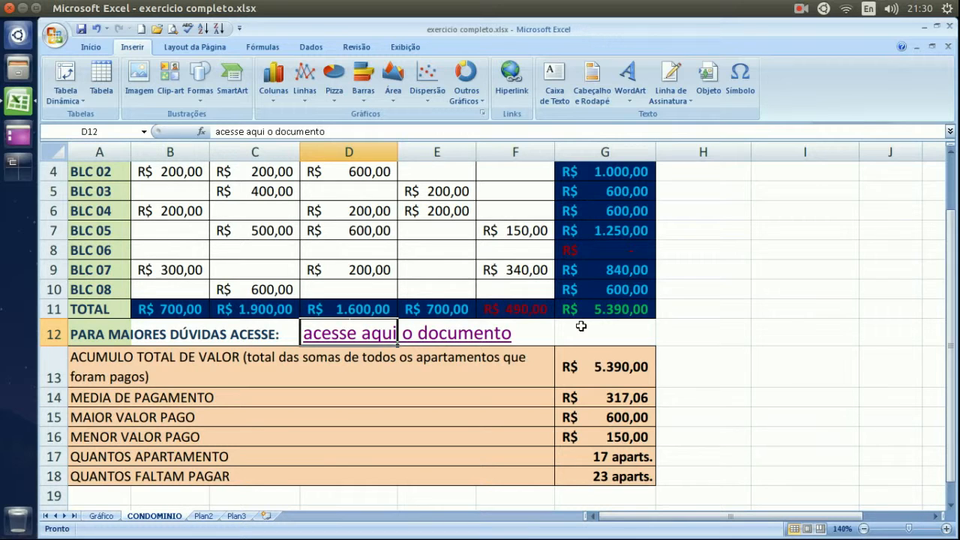
key(Right)
key(Right)
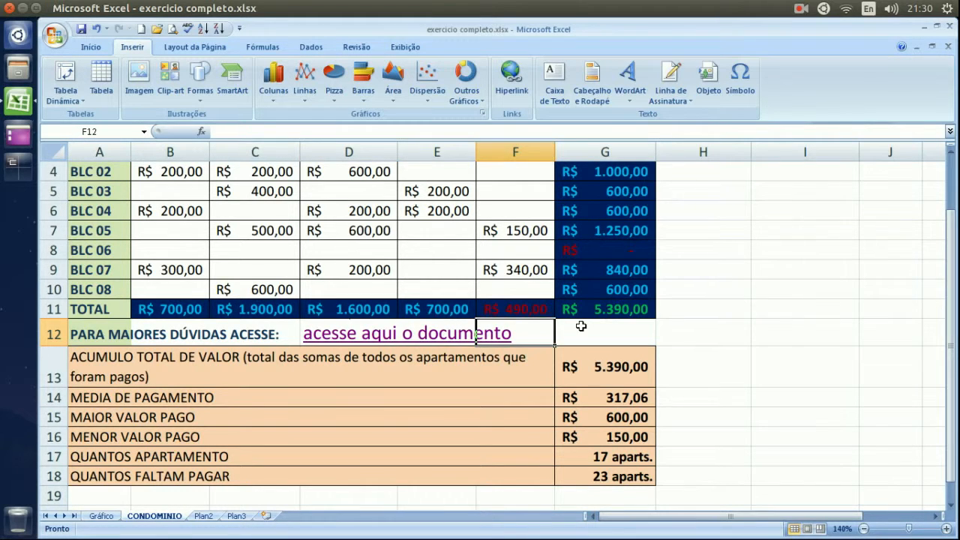
key(Left)
key(Left)
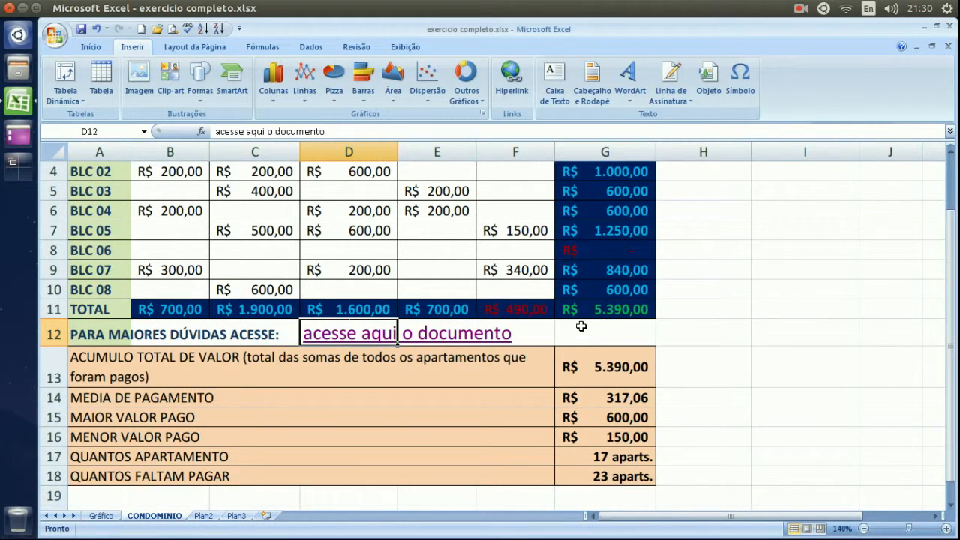
key(Right)
key(Right)
key(Right)
key(Left)
key(Left)
key(Left)
key(Right)
key(Right)
key(Right)
key(Right)
key(Left)
key(Left)
key(Left)
key(Left)
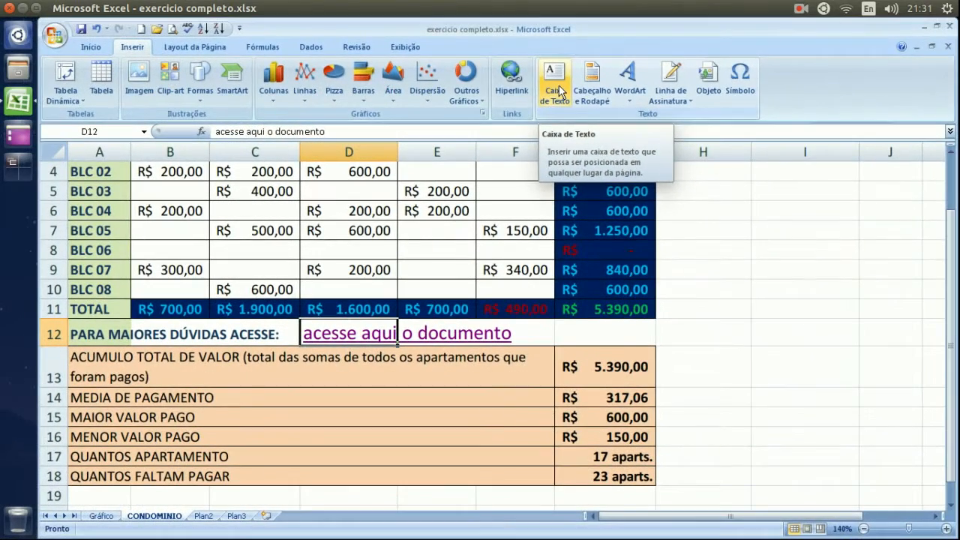
Scroll down and draw a text box spanning A19 to D24.
click(712, 262)
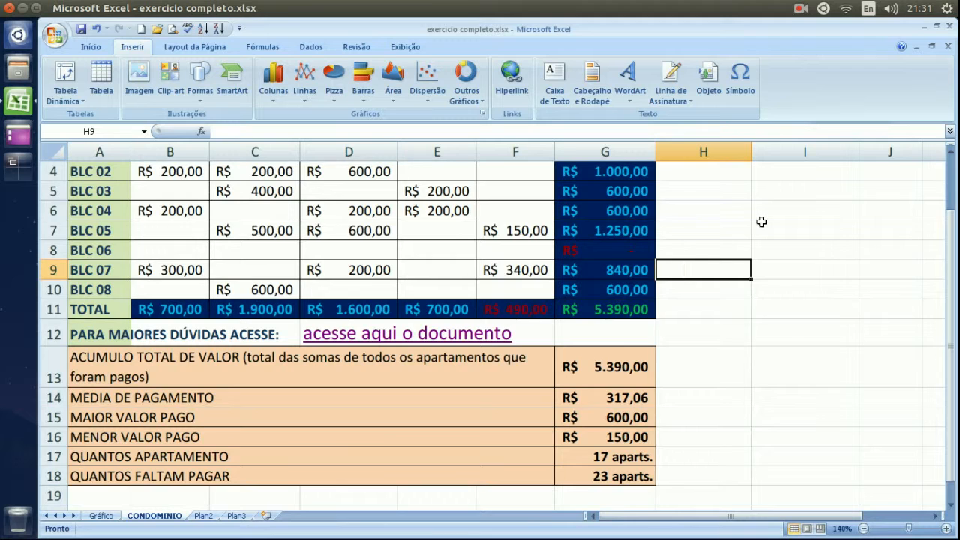
scroll(748, 224, down, 3)
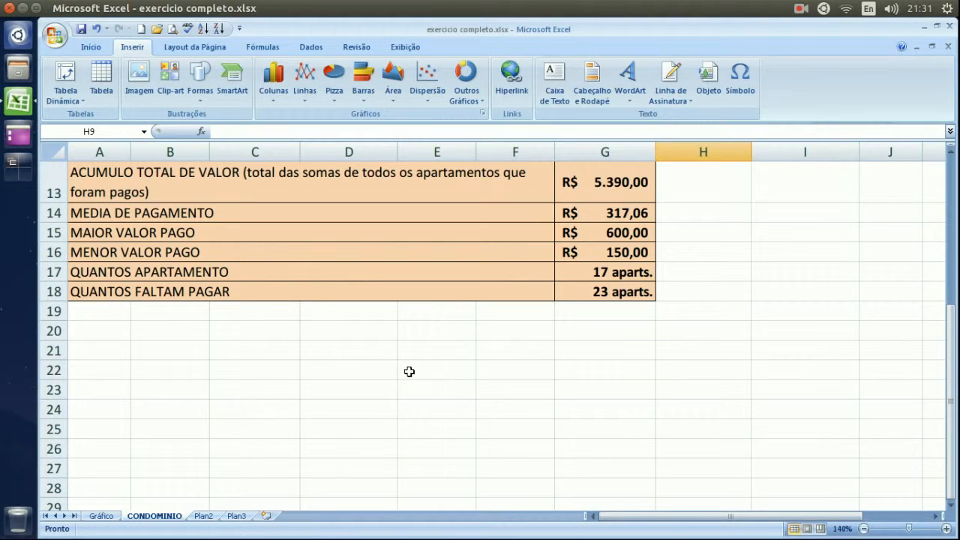
click(554, 93)
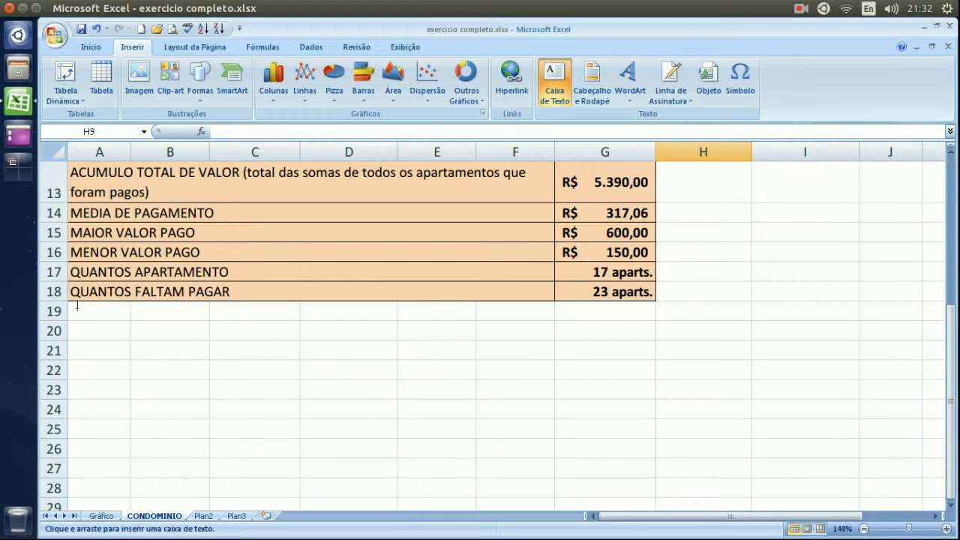
mouse_move(72, 306)
mouse_down()
mouse_move(161, 349)
mouse_move(394, 415)
mouse_up()
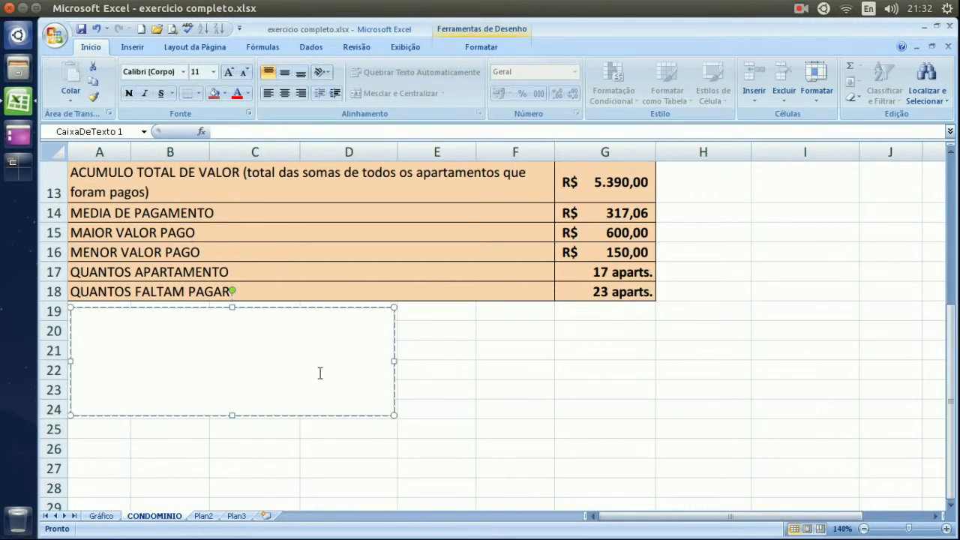
Reselect the text box and show its Ferramentas de Desenho Formatar options.
click(450, 348)
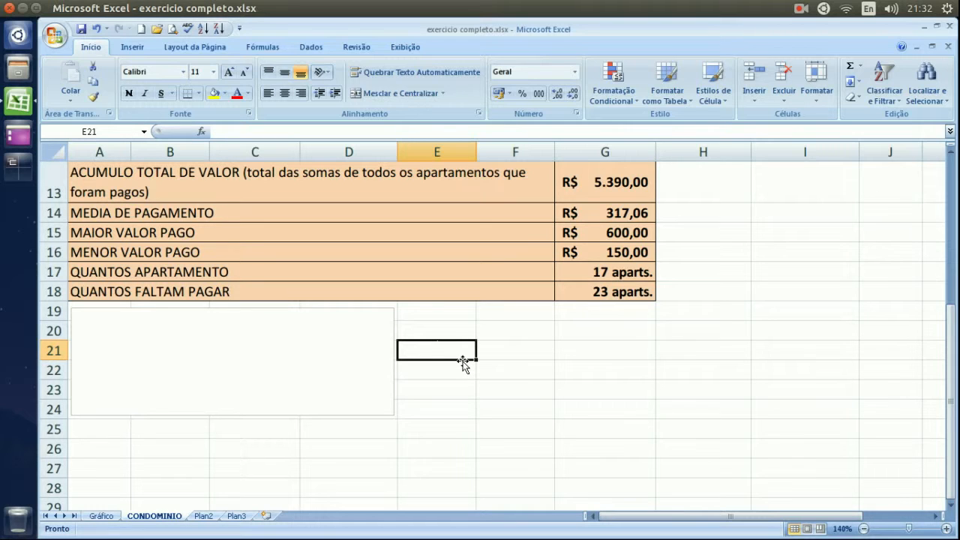
click(261, 352)
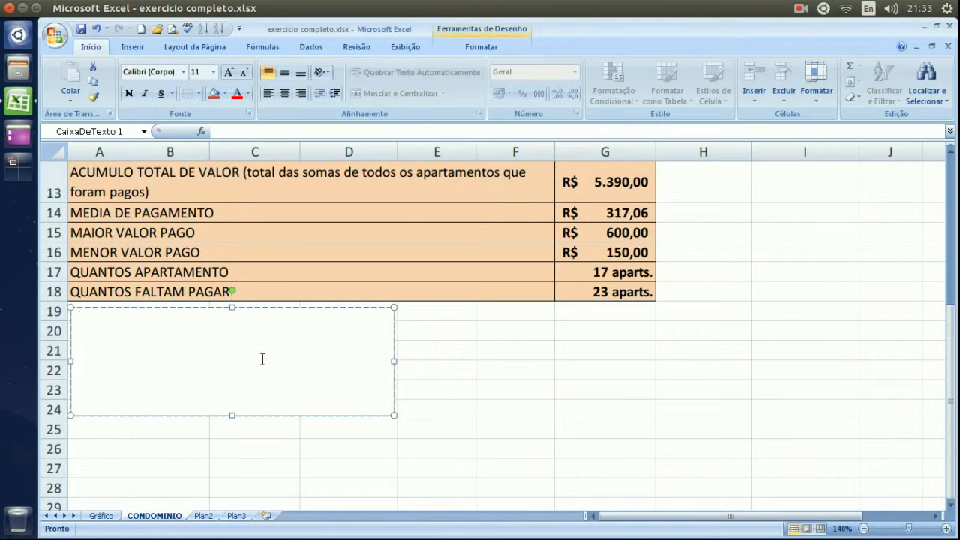
click(479, 47)
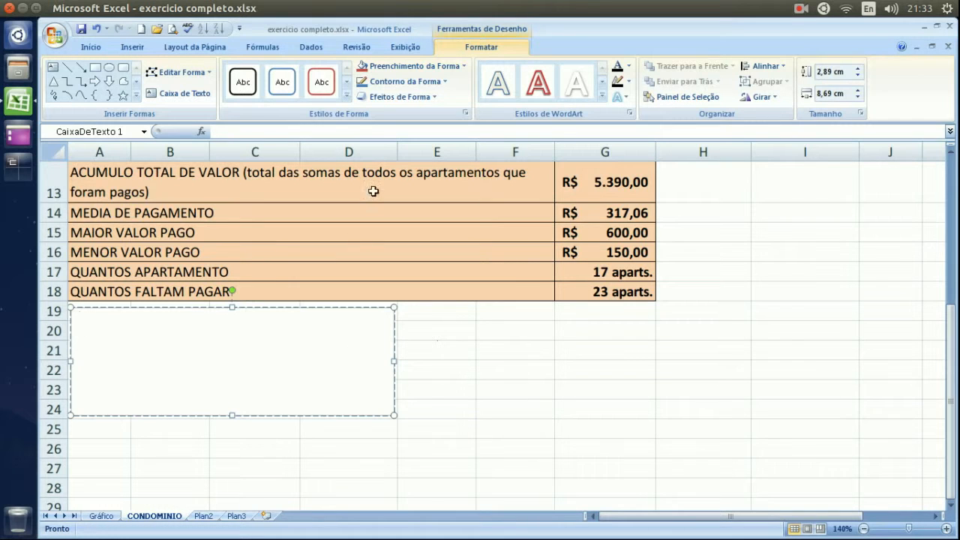
Apply a light-blue gradient shape style to the text box.
click(347, 95)
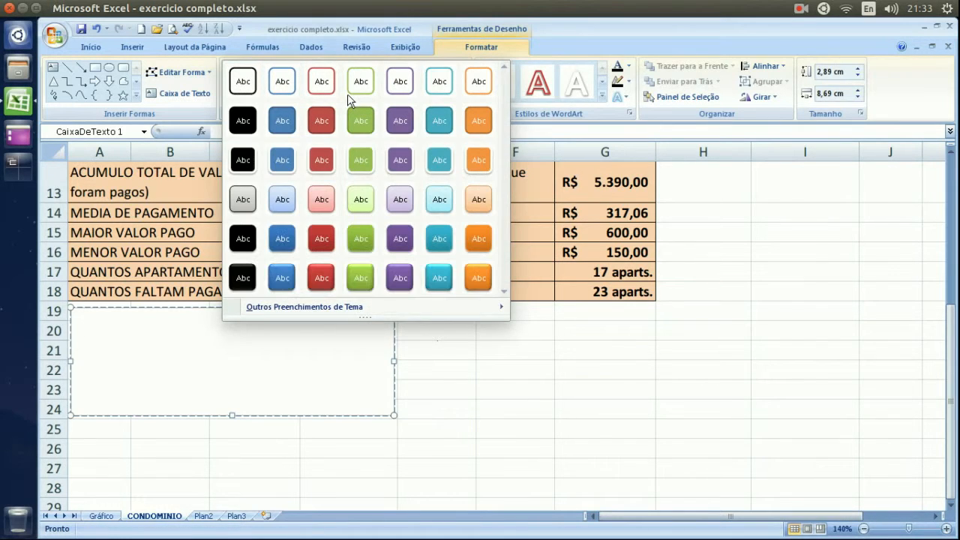
click(282, 199)
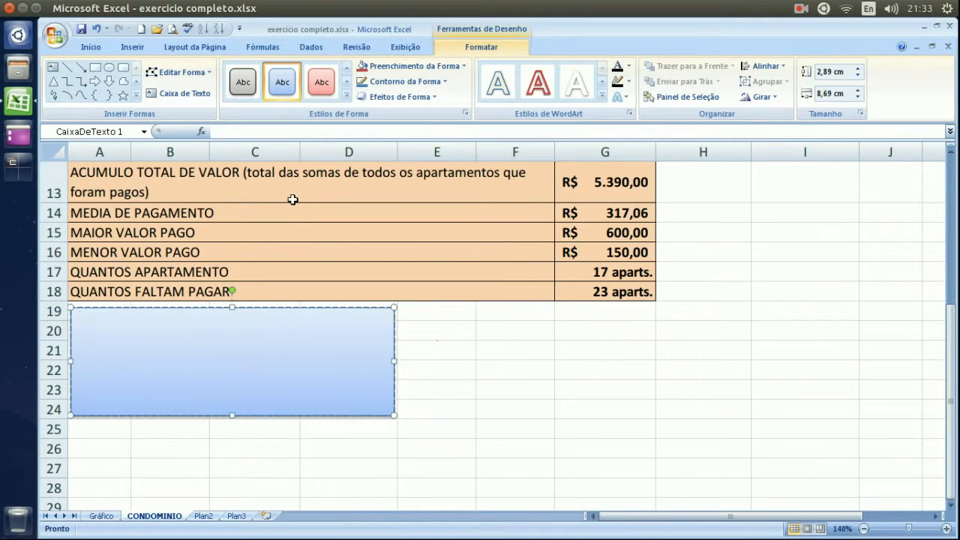
click(495, 356)
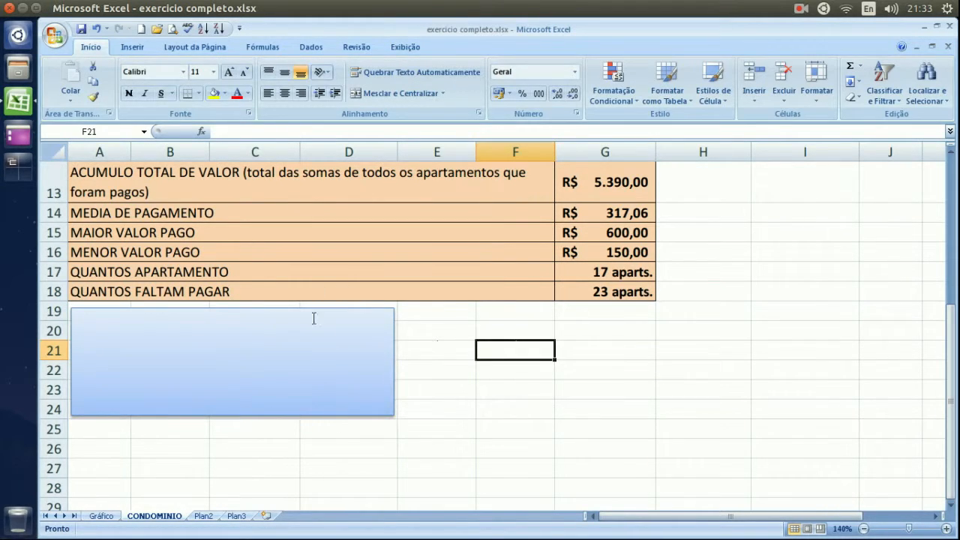
click(360, 353)
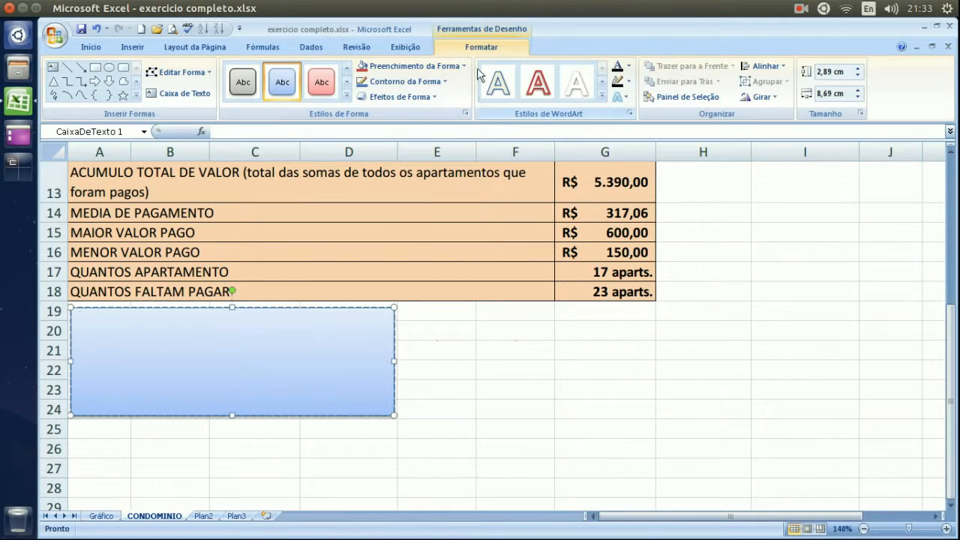
Give the text box a dark blue outline.
click(442, 81)
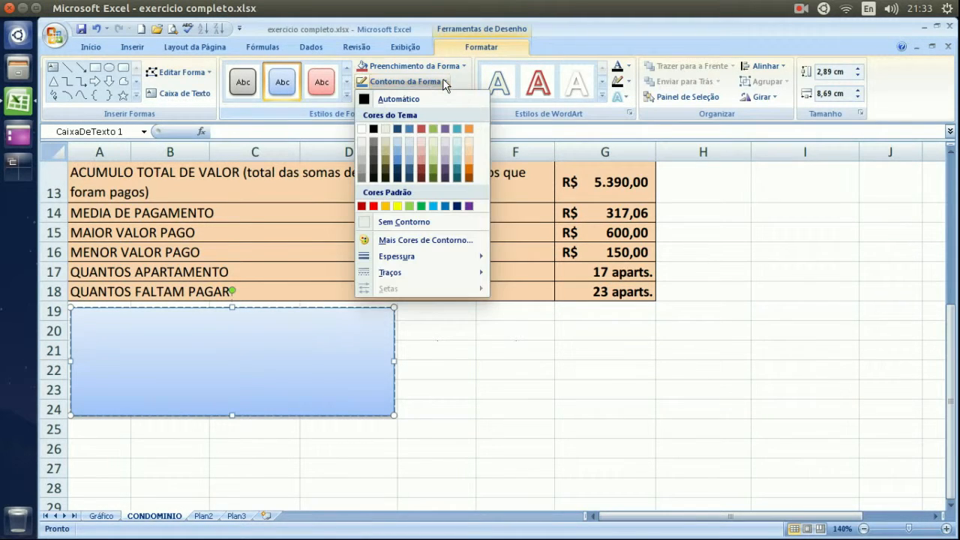
click(457, 206)
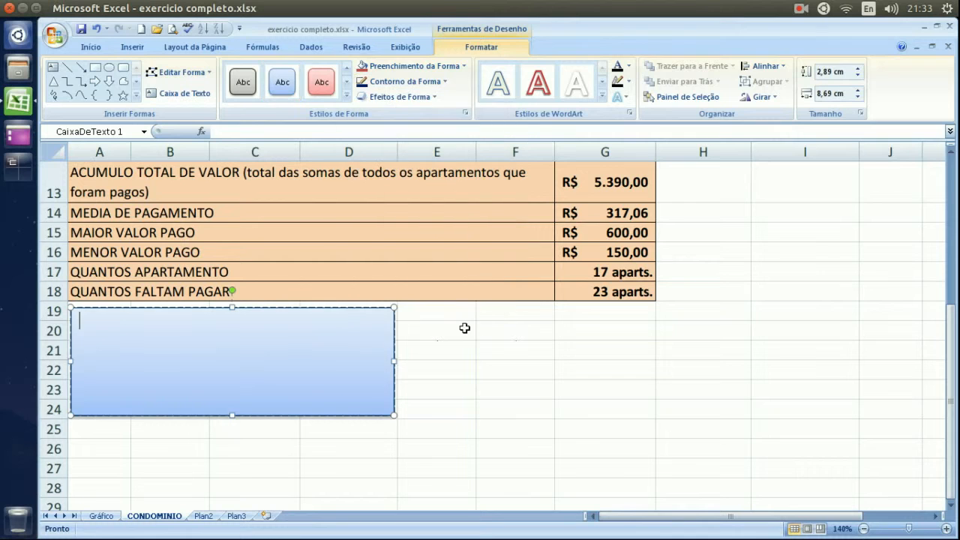
click(463, 327)
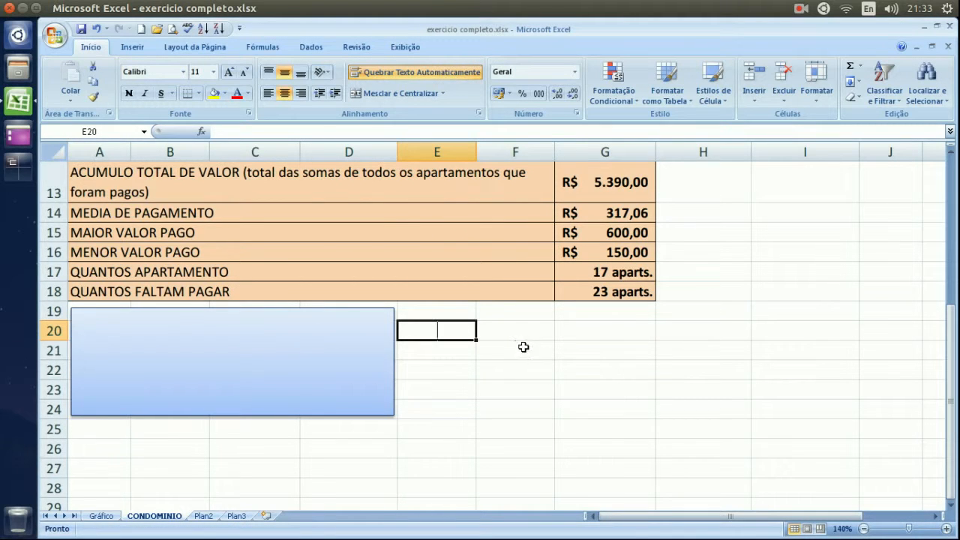
click(217, 341)
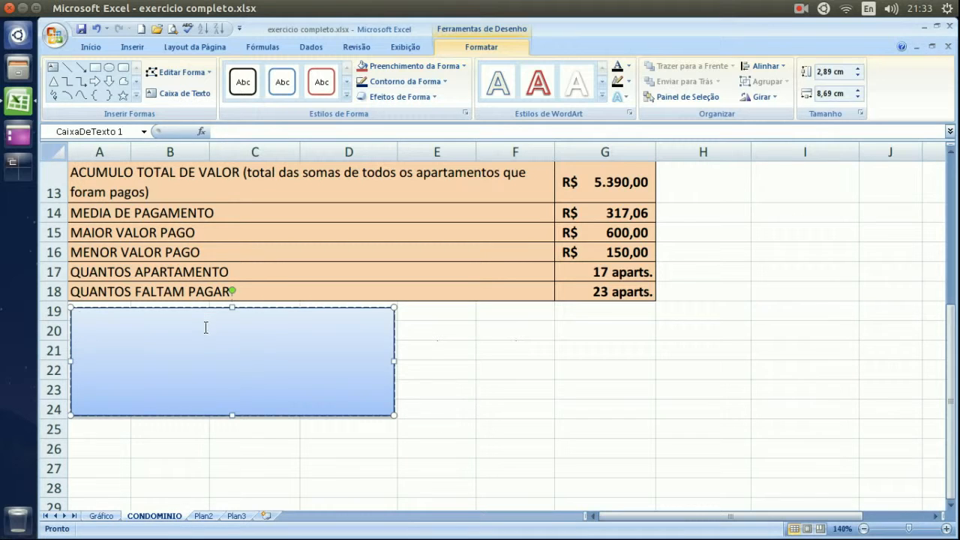
Add a centred 'Assinaturas / Carimbos / Protocolo' heading in size 8 text.
click(92, 48)
click(284, 93)
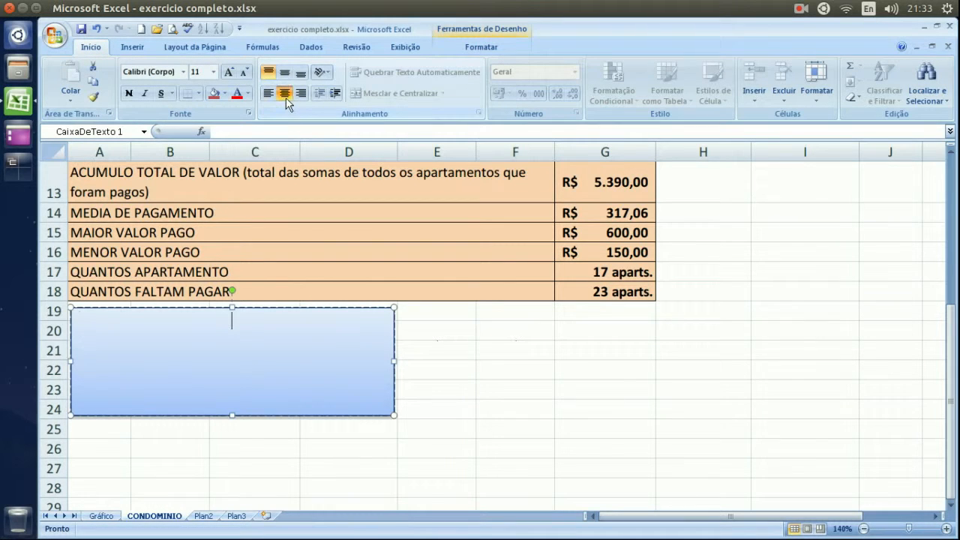
text(Assinaturas )
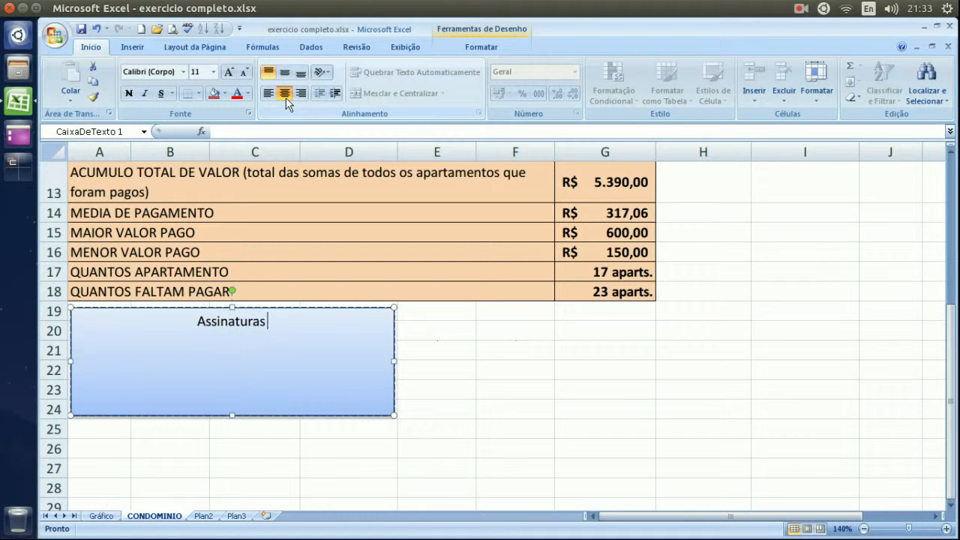
text(/ Carim)
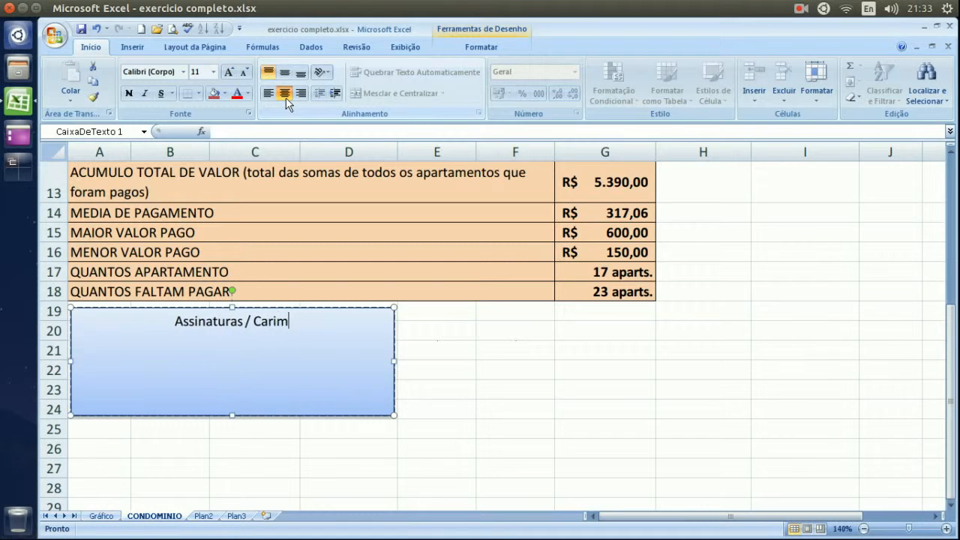
text(bos / )
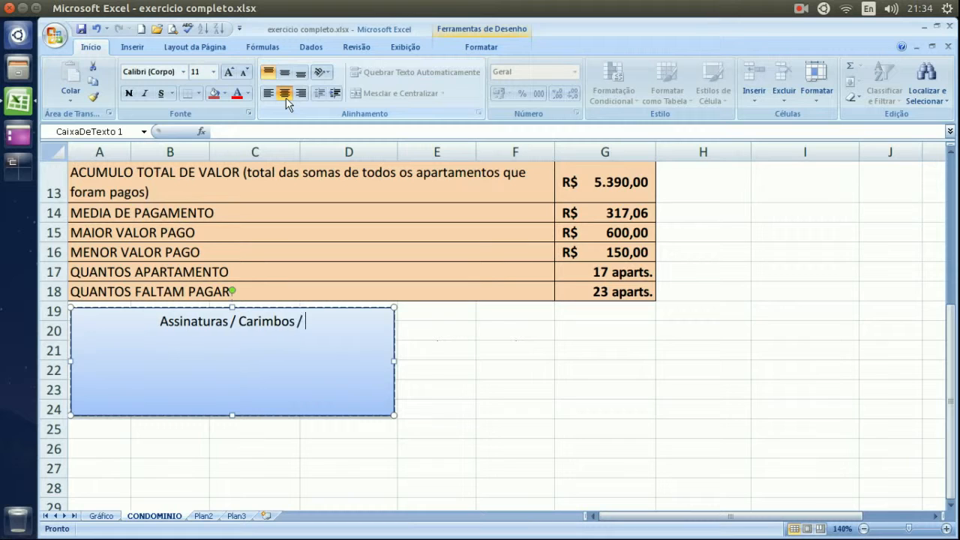
text(Protocolo)
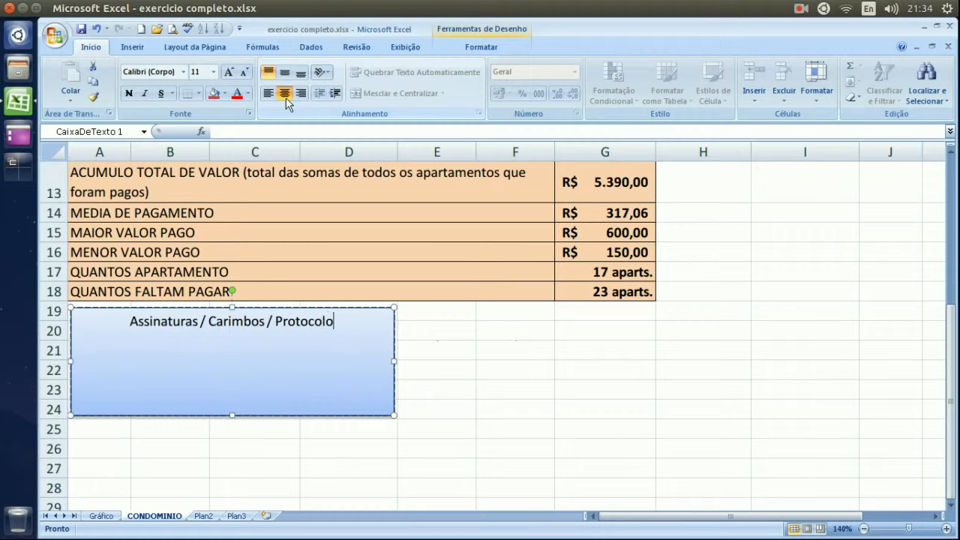
text(.)
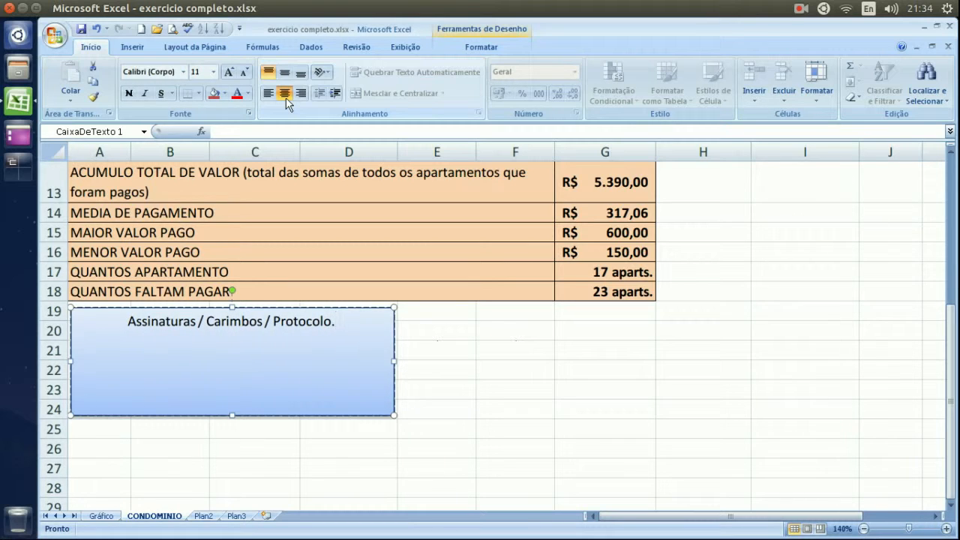
key(BackSpace)
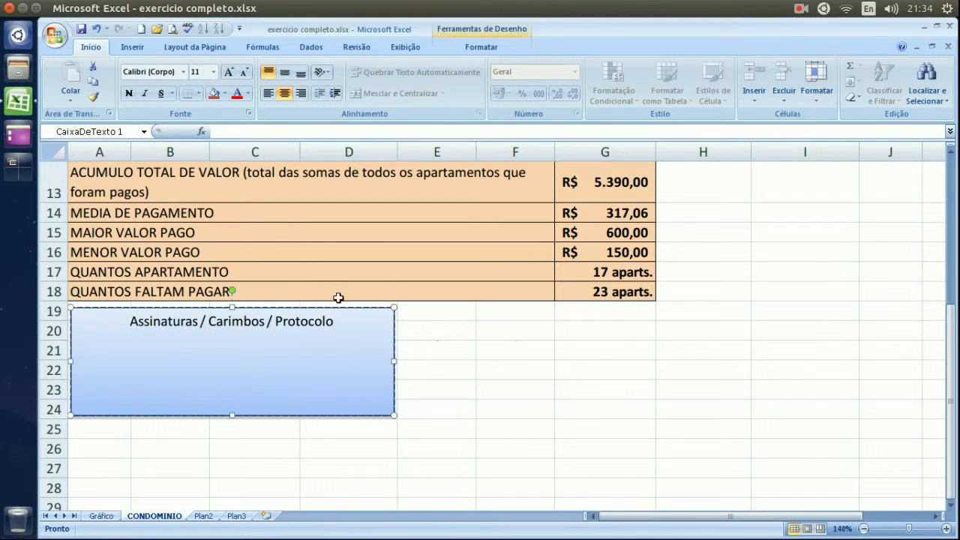
drag(334, 320, 141, 312)
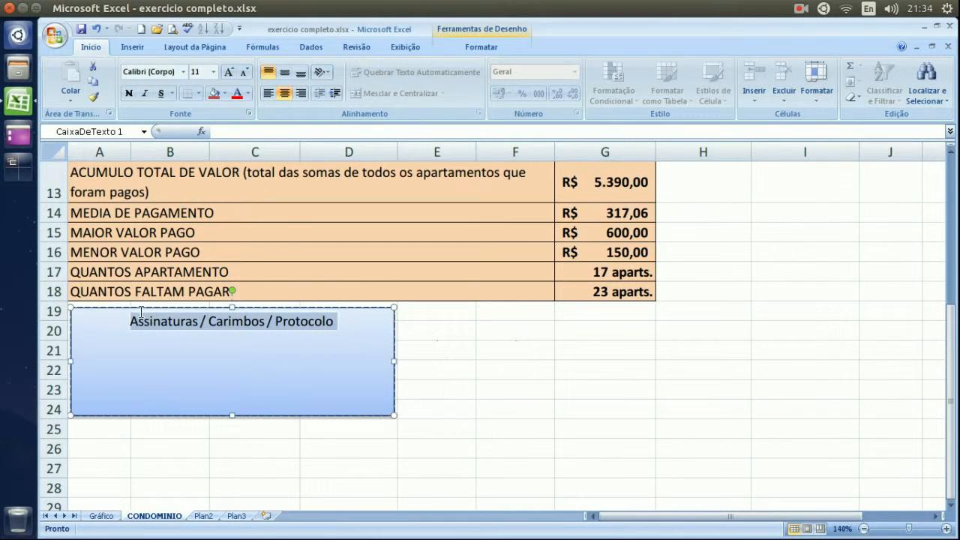
click(214, 72)
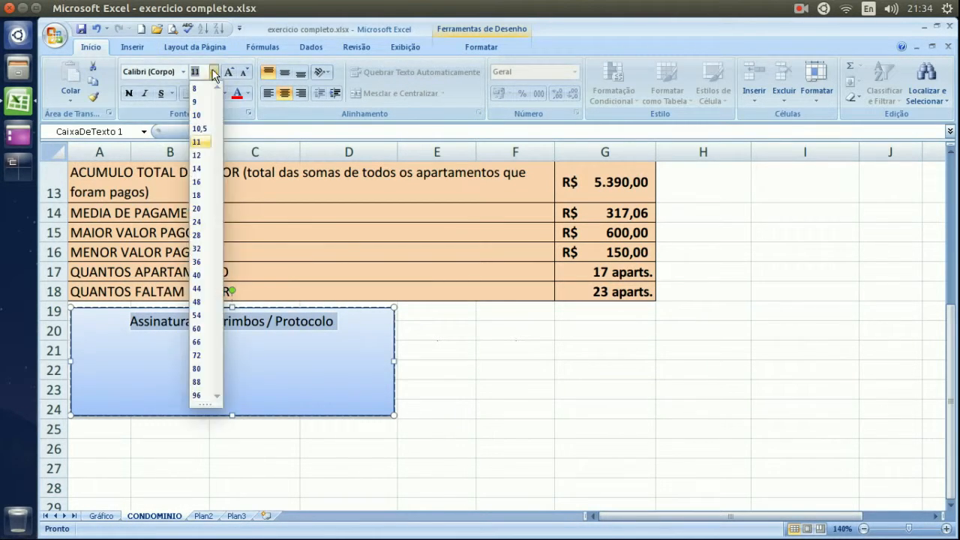
click(204, 116)
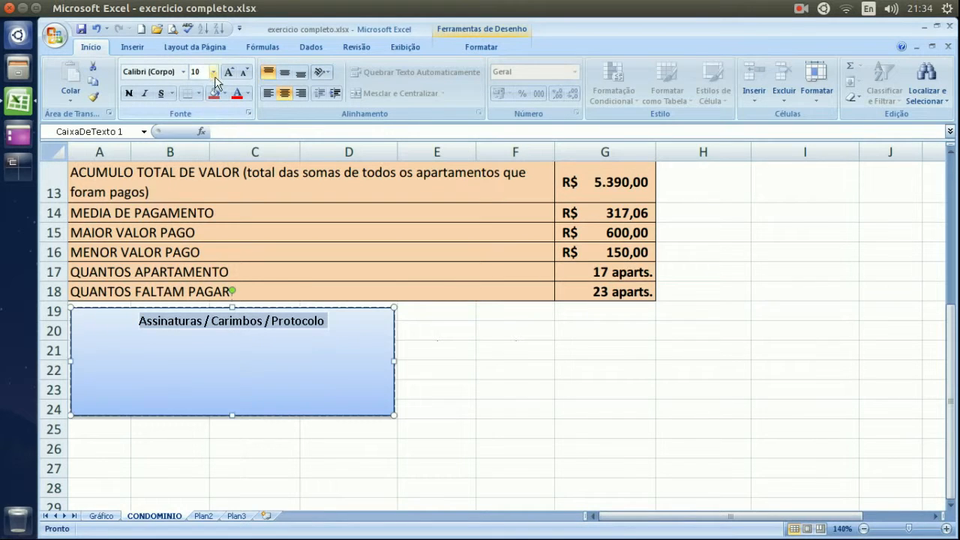
click(213, 72)
click(202, 85)
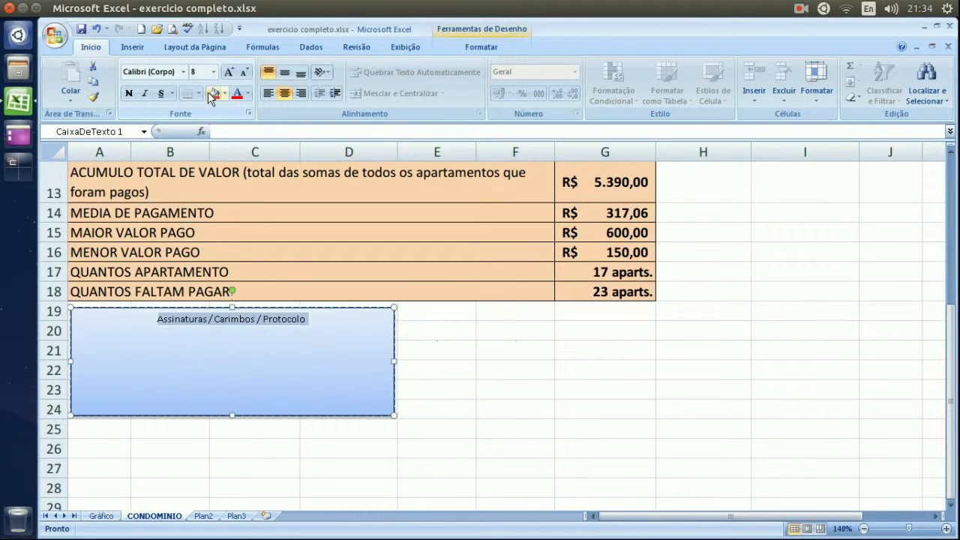
click(337, 327)
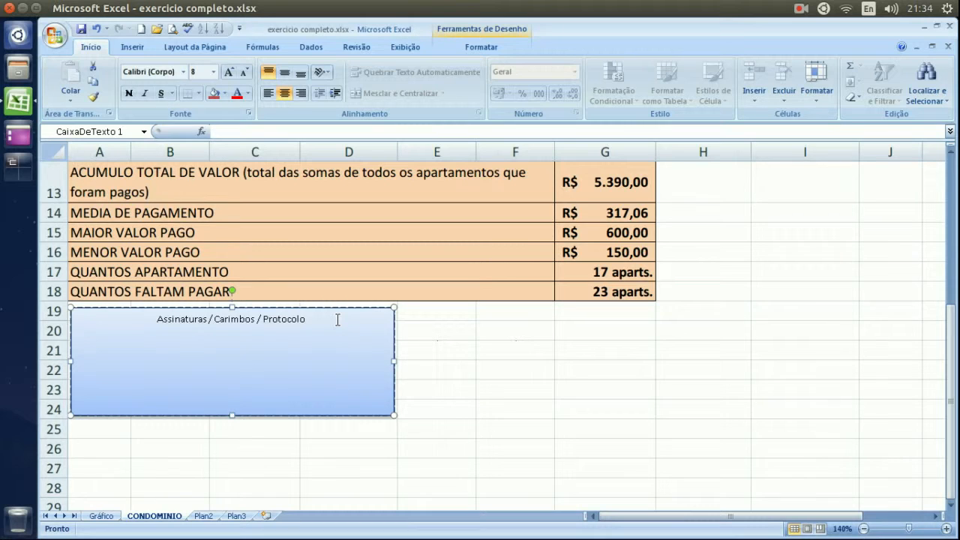
Type the line 'Data: ____ / _____/ _____' at the bottom of the box.
text(Data;)
key(BackSpace)
text(: ____ / _____/ _____)
Reselect the signature text box and show its Formatar drawing options.
click(454, 352)
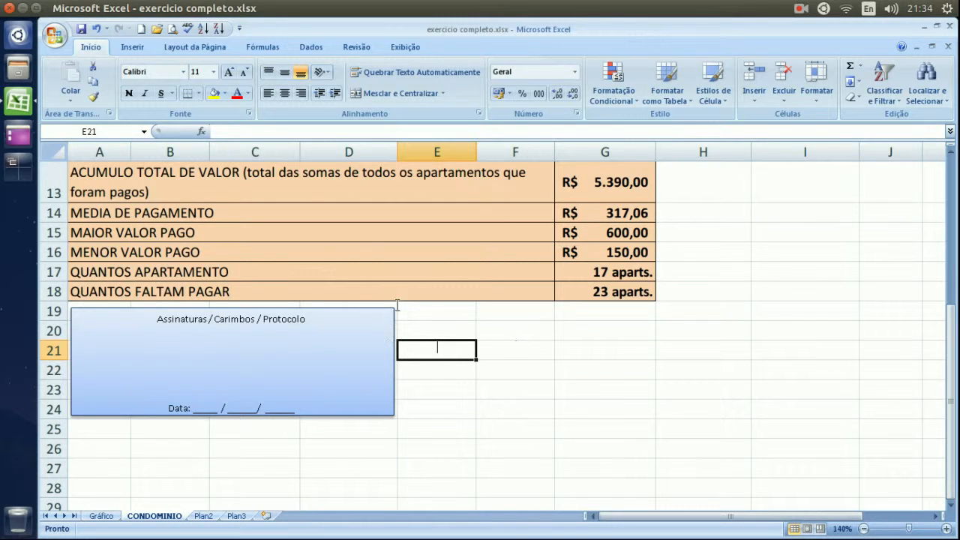
click(220, 351)
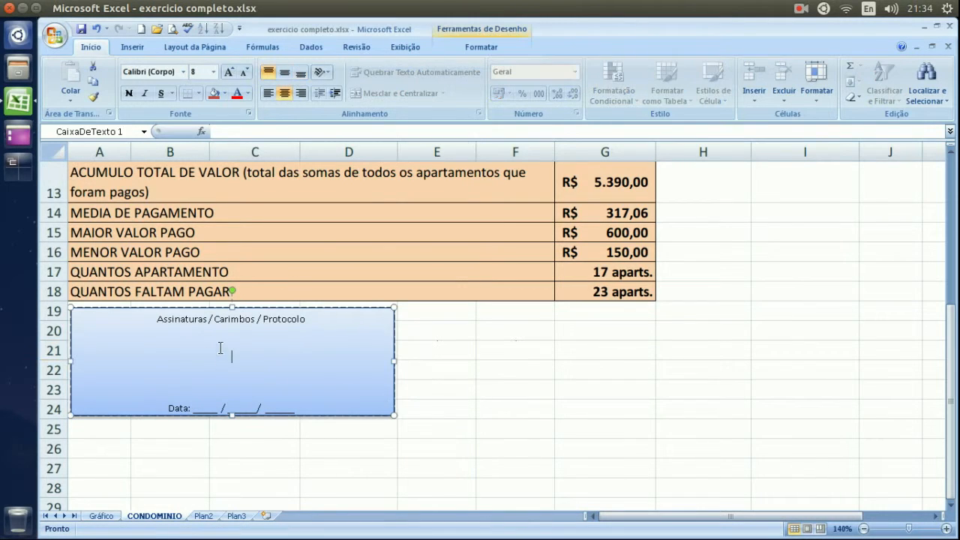
click(484, 48)
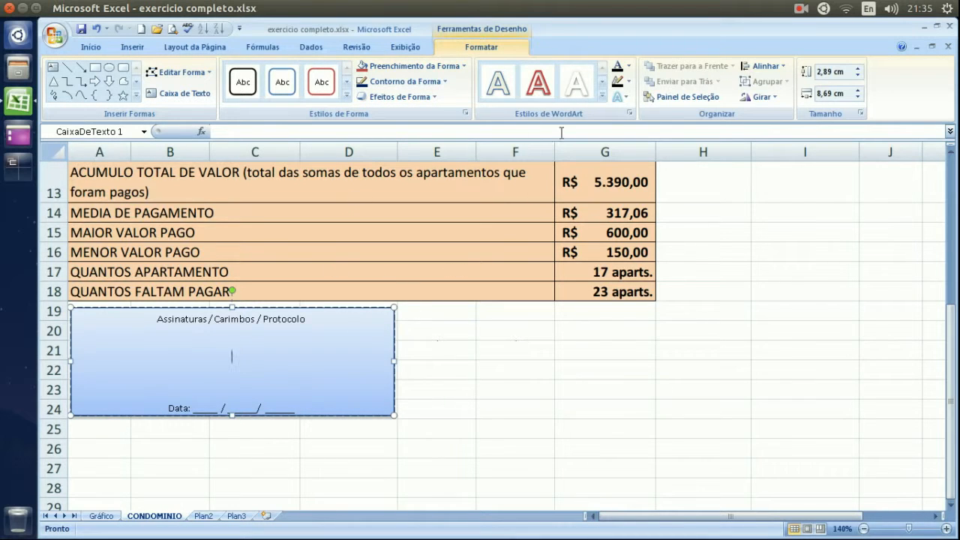
Look through the rotation and alignment options for the heading without changing them.
click(771, 99)
click(770, 96)
click(779, 65)
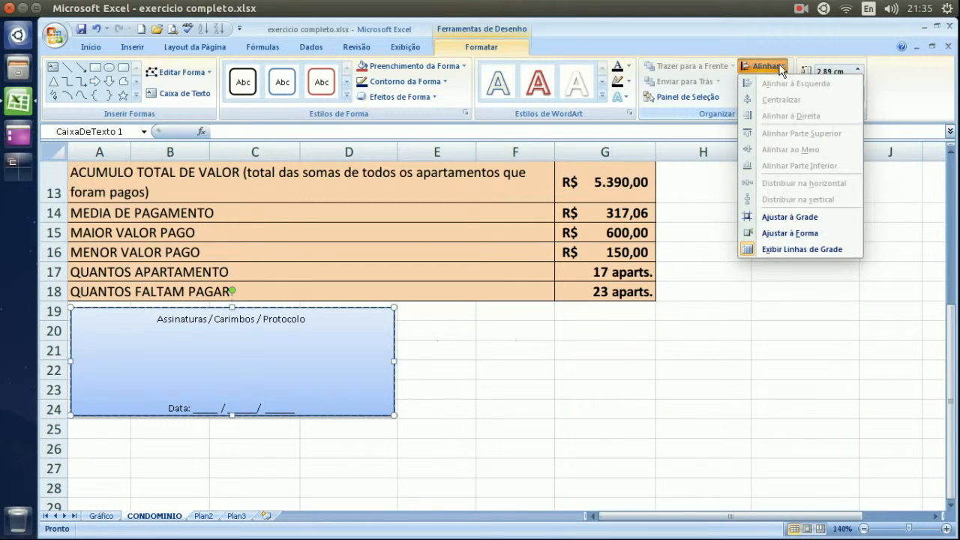
click(312, 343)
drag(311, 322, 158, 320)
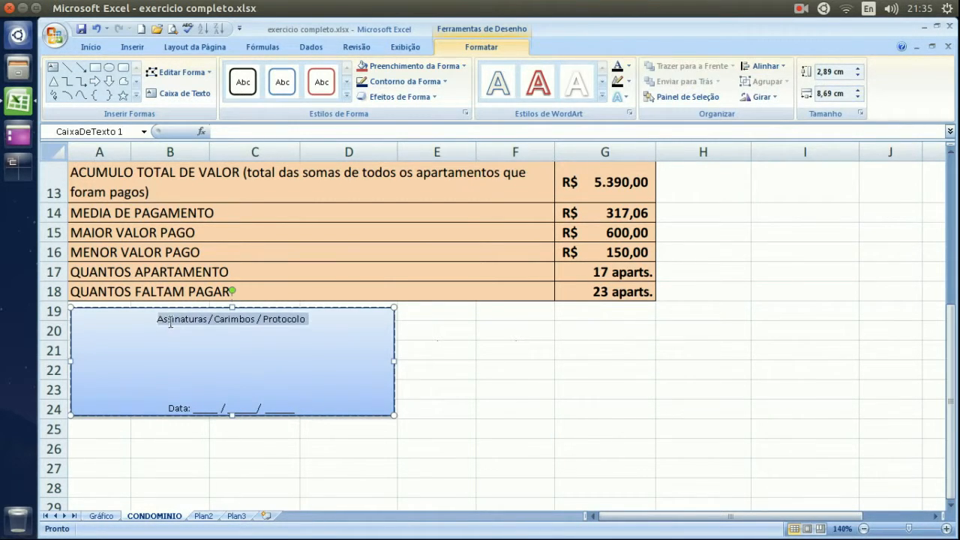
click(781, 67)
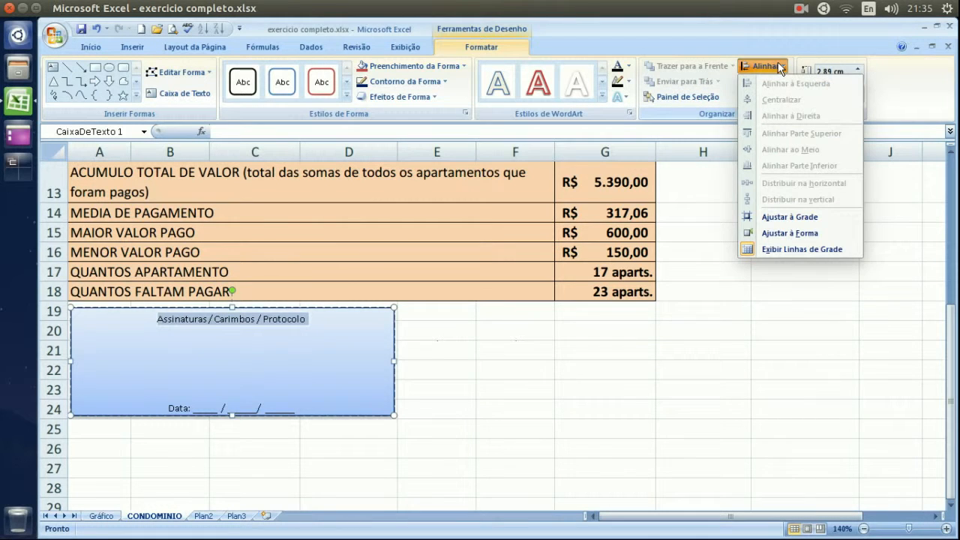
click(781, 67)
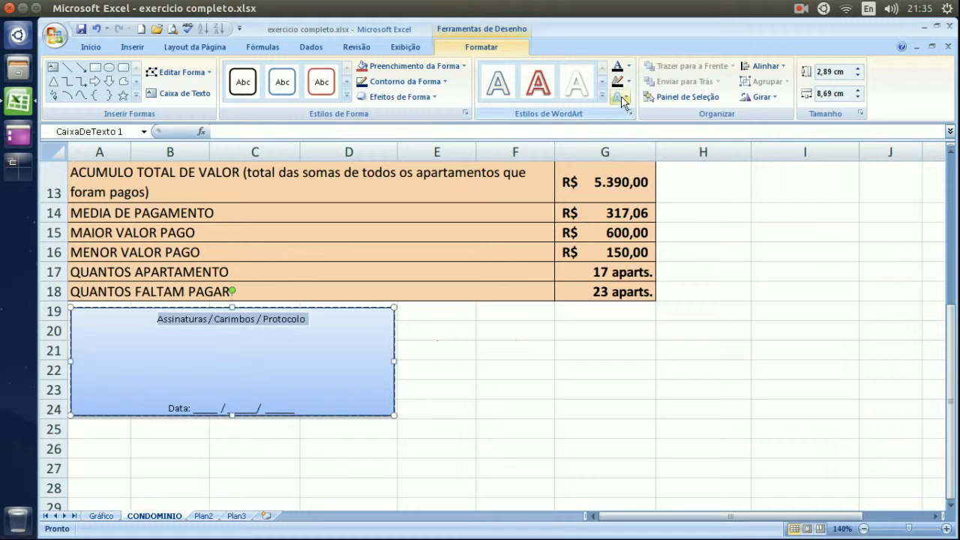
Look through the text fill and text effects options, leaving the text unchanged.
click(629, 66)
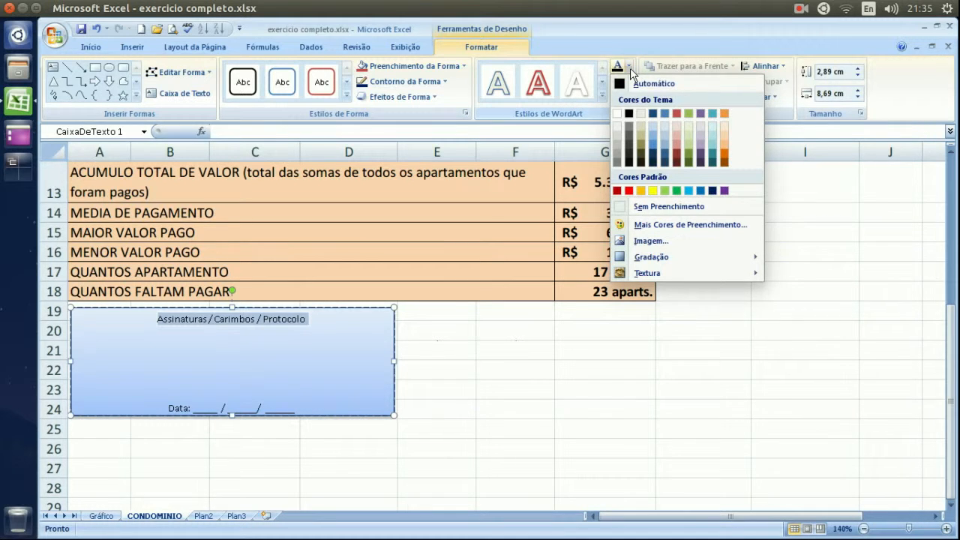
click(630, 69)
click(629, 102)
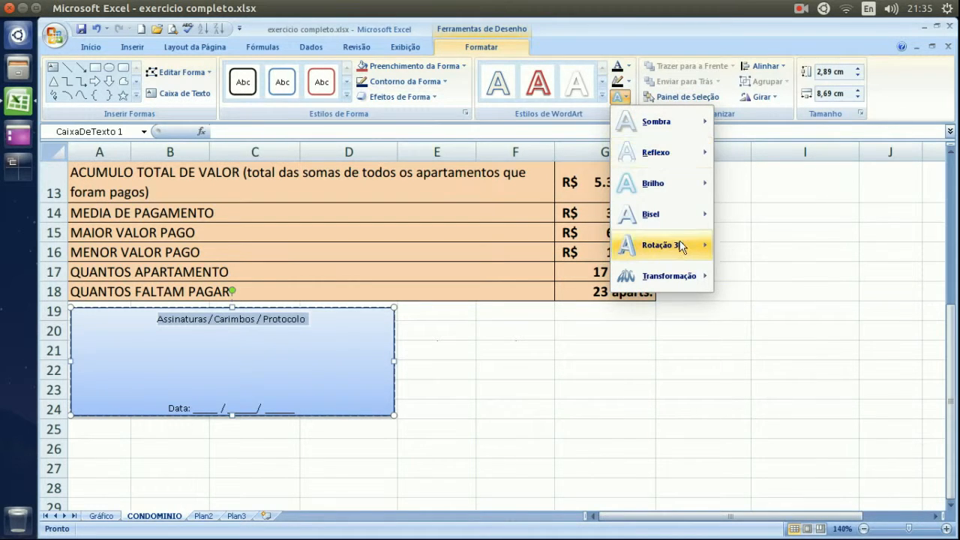
mouse_move(681, 247)
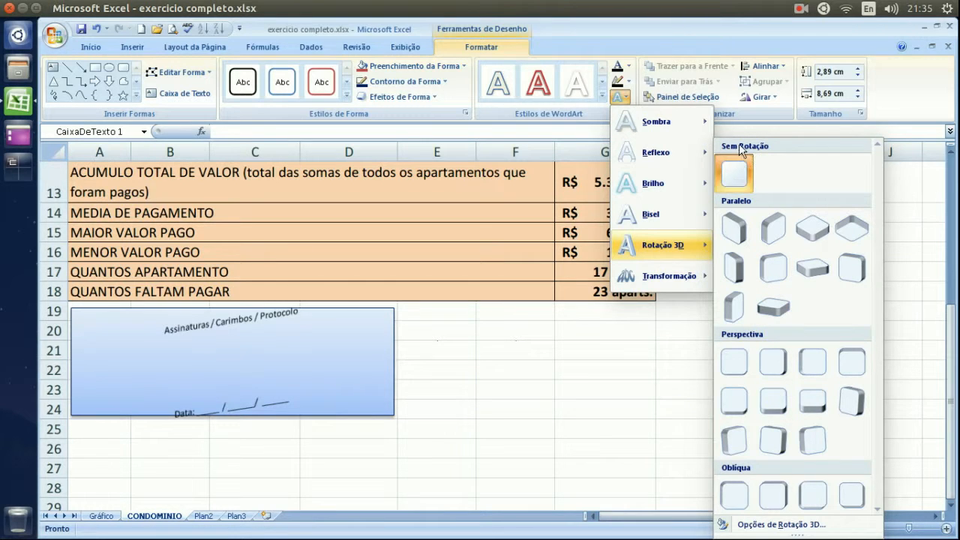
click(736, 168)
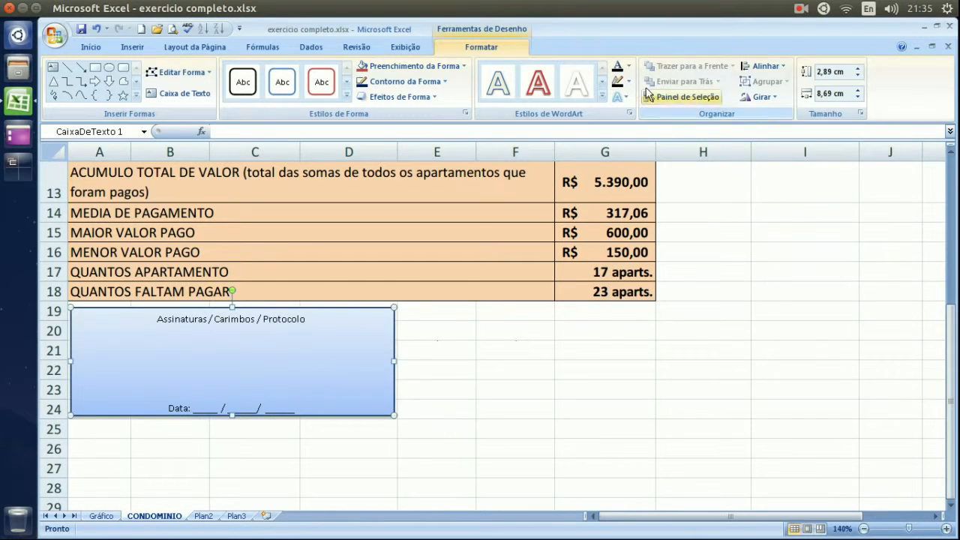
click(620, 97)
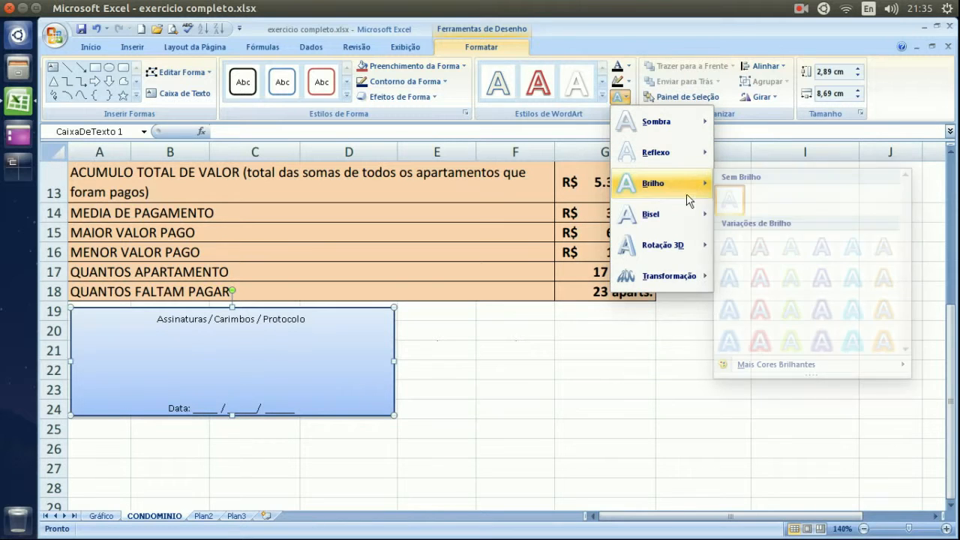
click(672, 271)
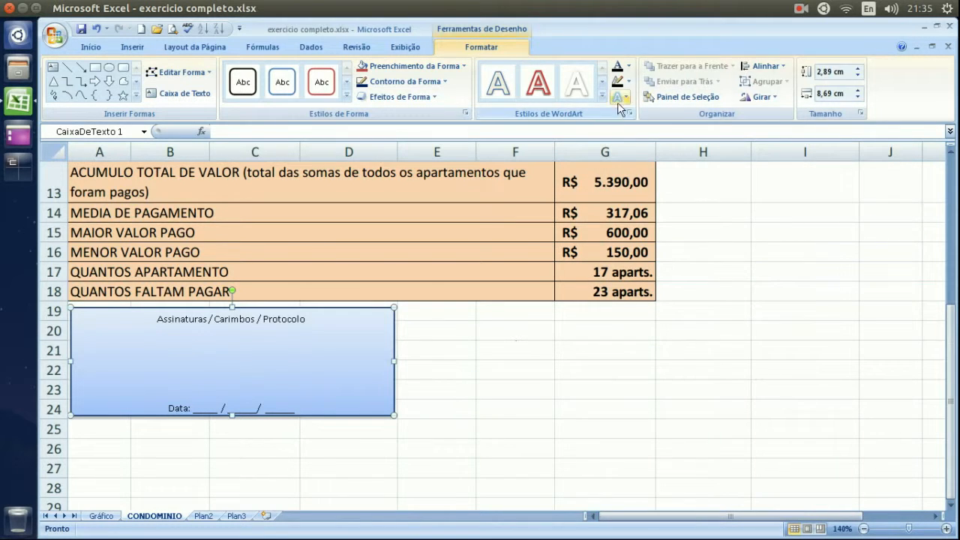
click(405, 352)
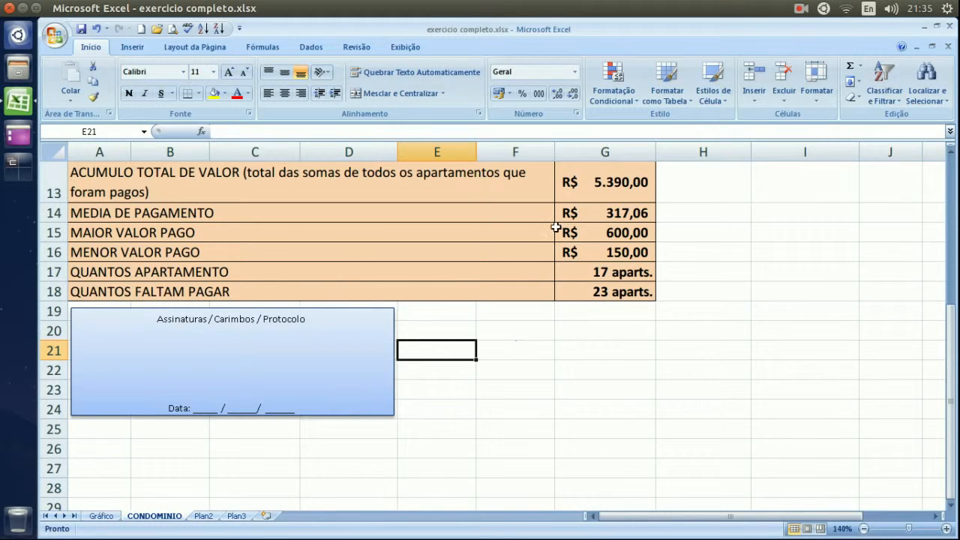
Draw a second text box beside the signatures box over rows 19 to 24.
click(135, 49)
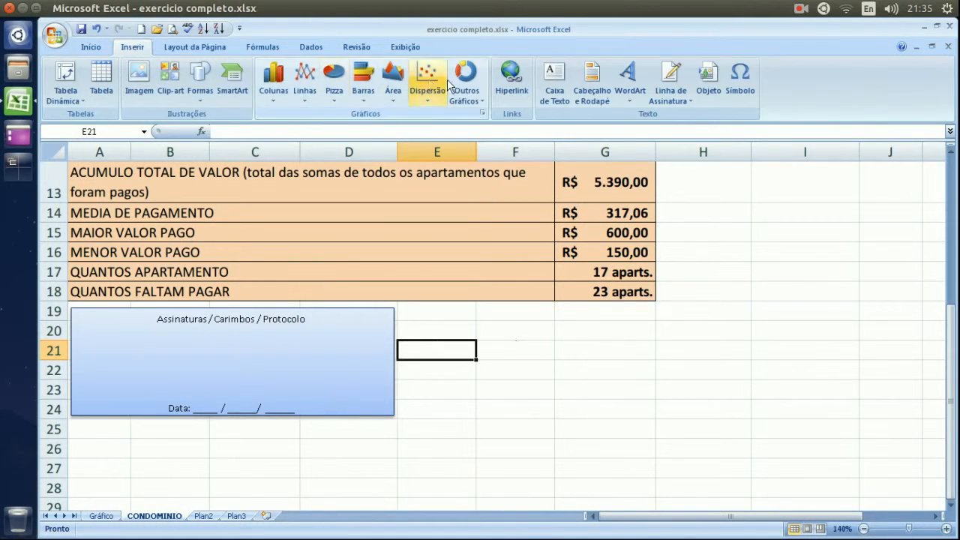
click(554, 78)
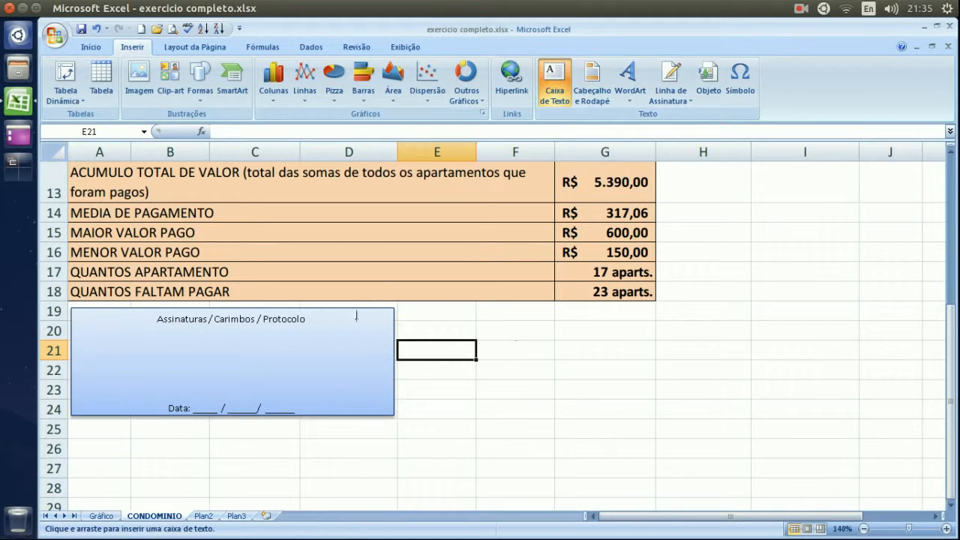
drag(400, 303, 424, 325)
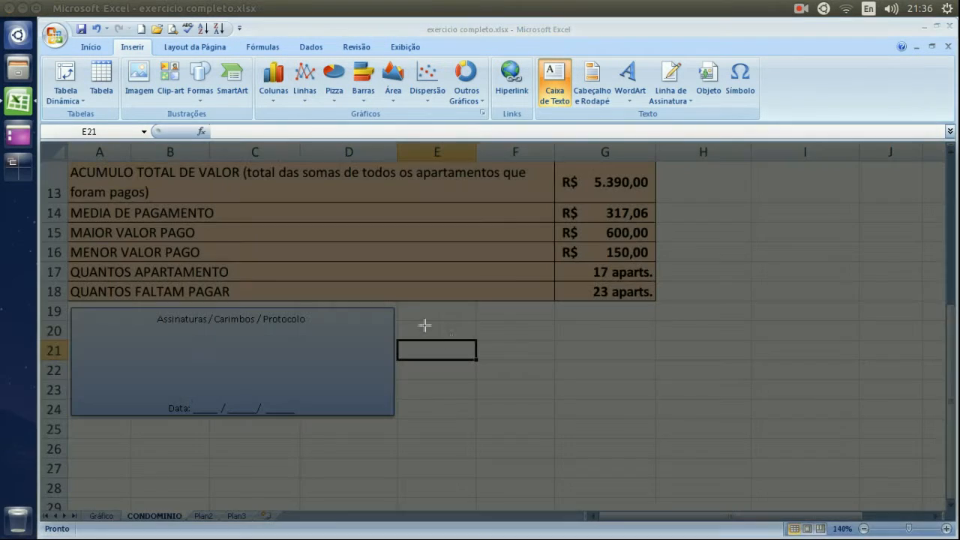
drag(496, 372, 646, 411)
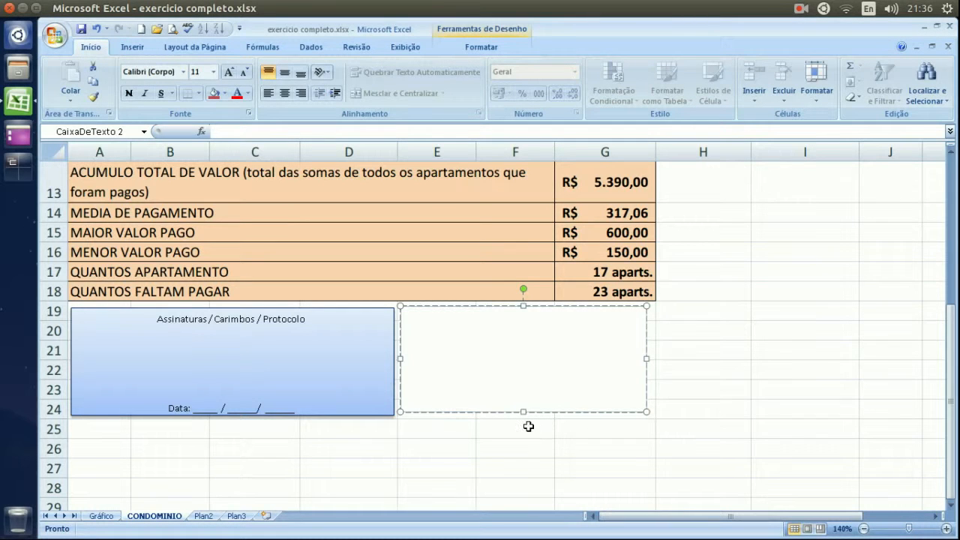
Widen the new box to column G's edge and extend it to row 24's bottom.
drag(646, 358, 656, 360)
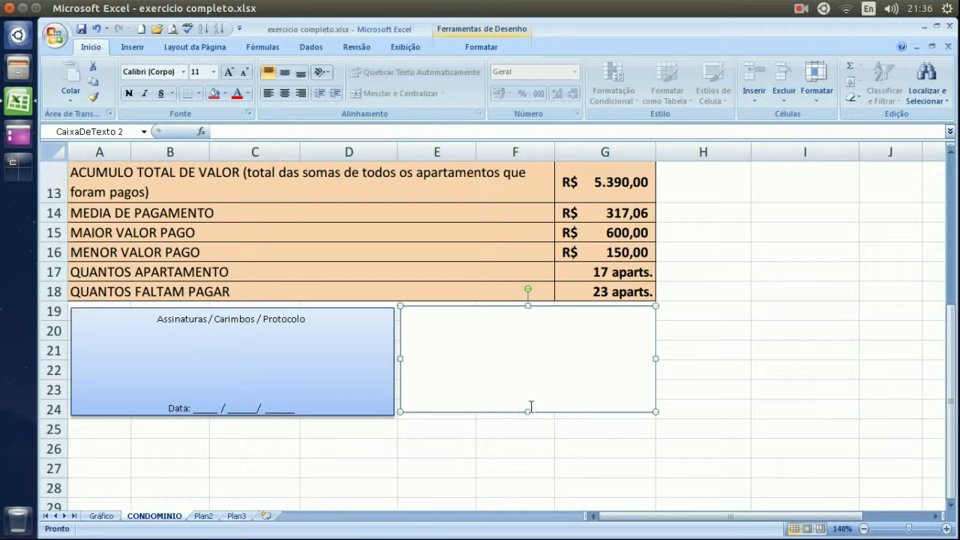
drag(527, 412, 527, 414)
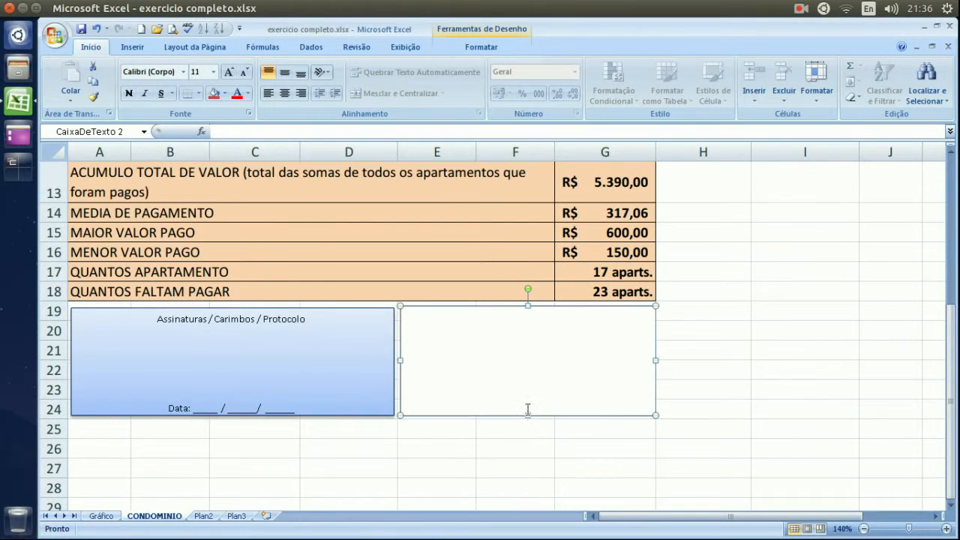
click(535, 337)
Type an underscore signature line with a centred 'Assinatura / Contador.' caption.
text(_____________________________)
click(285, 93)
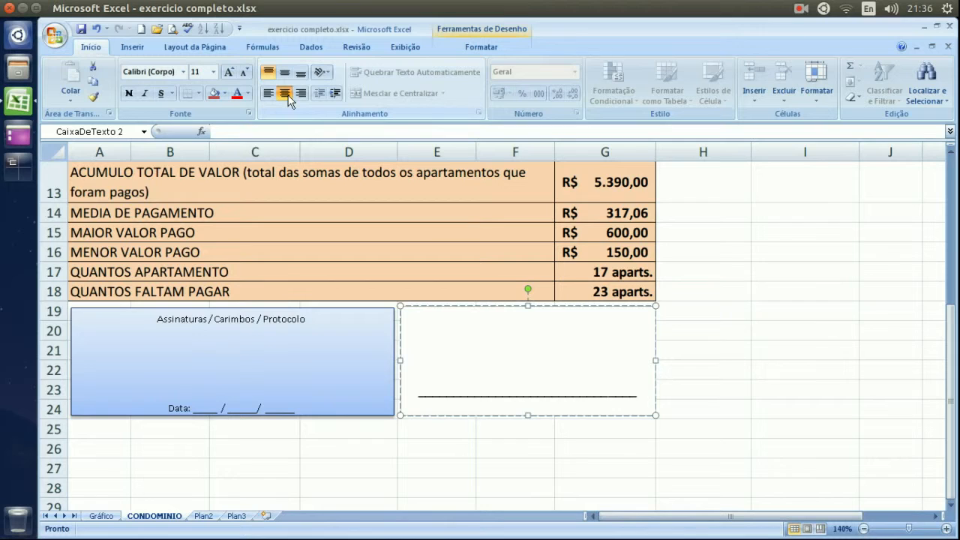
text(Assinatura / Diretor)
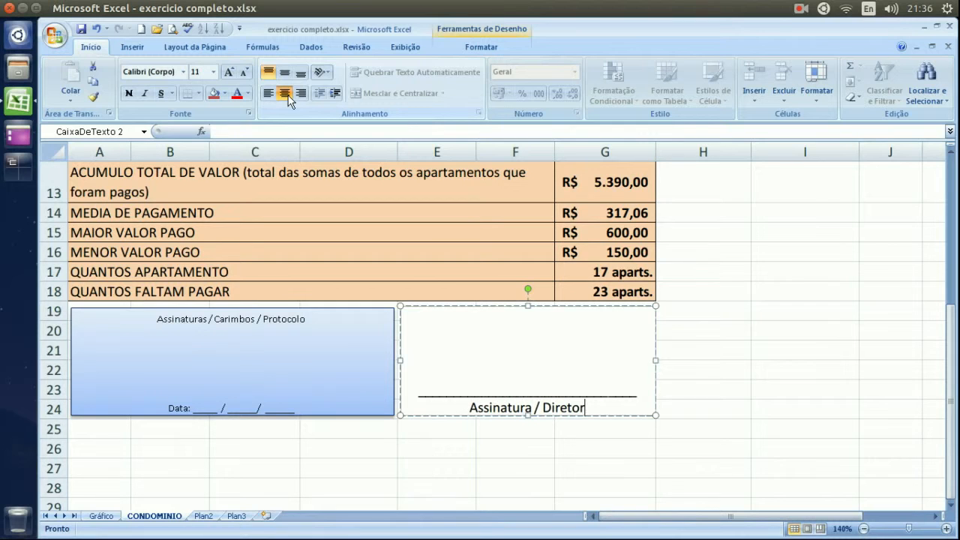
key(BackSpace)
key(BackSpace)
key(BackSpace)
key(BackSpace)
key(BackSpace)
key(BackSpace)
key(BackSpace)
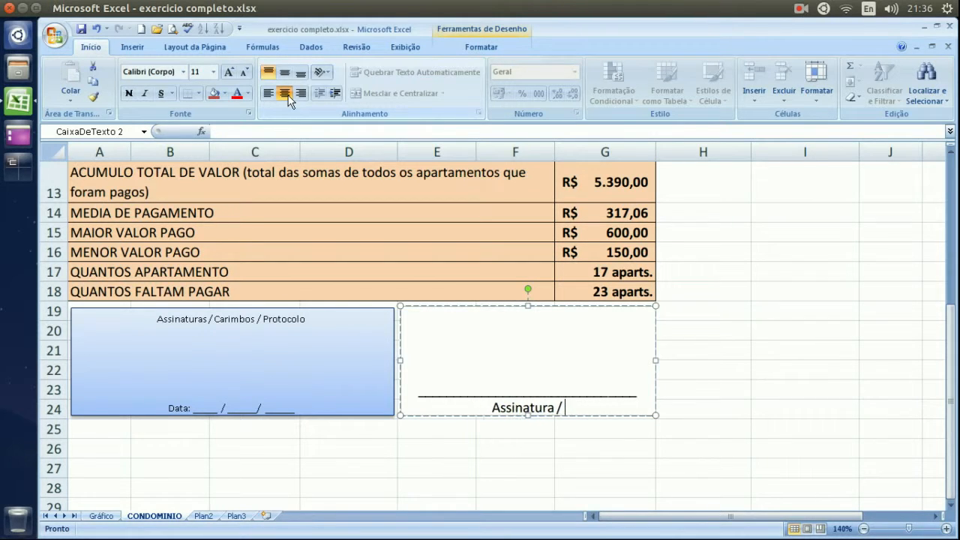
text(Contato)
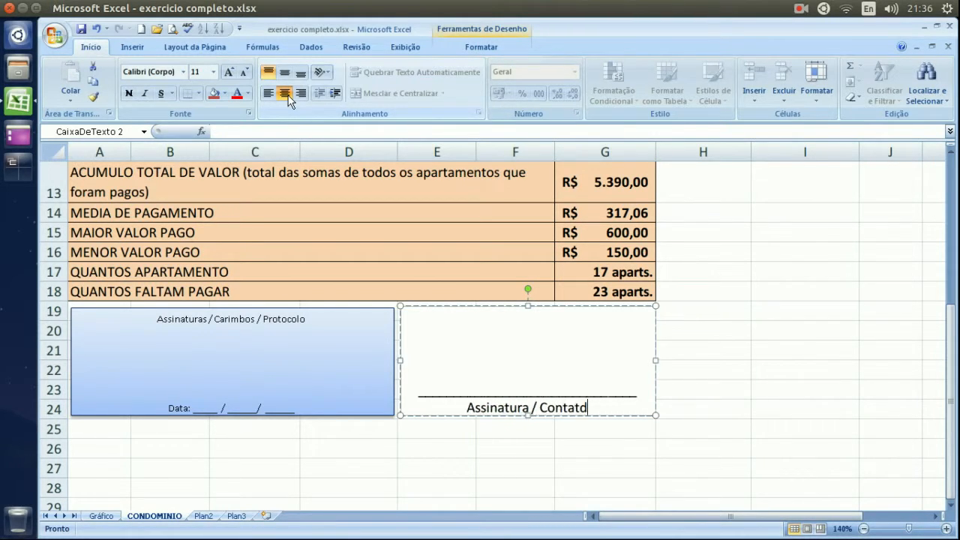
key(BackSpace)
key(BackSpace)
text(dor.)
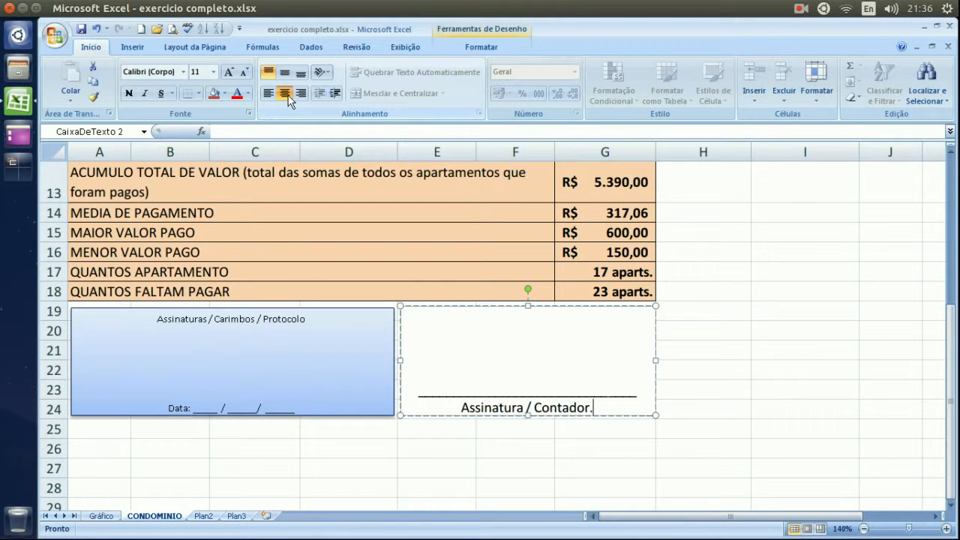
Set the box's text to font size 8.
key(shift+Home)
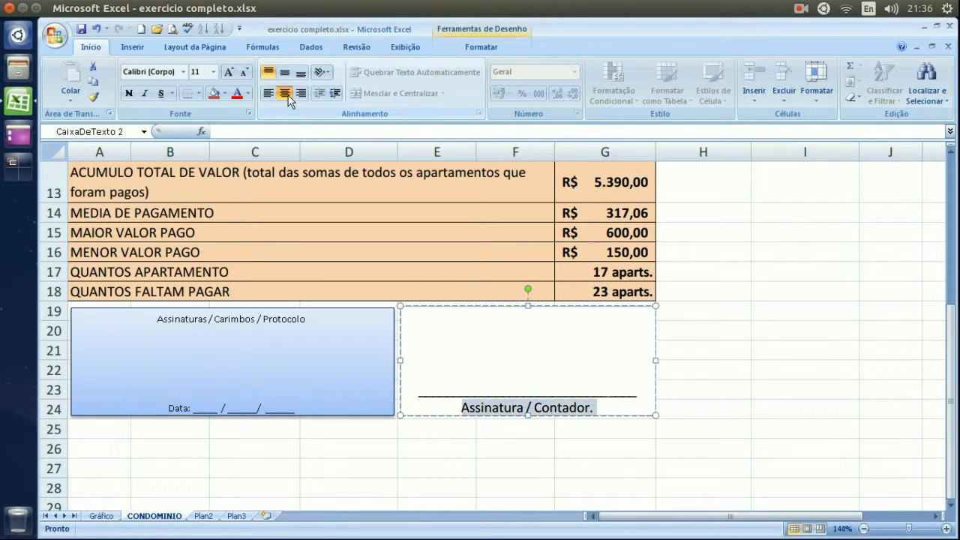
click(214, 72)
click(200, 93)
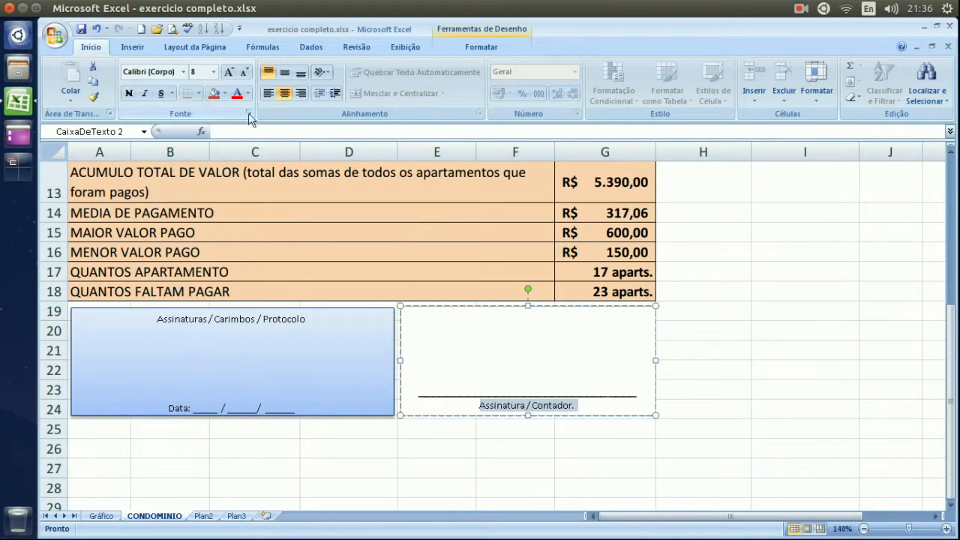
click(706, 348)
click(617, 324)
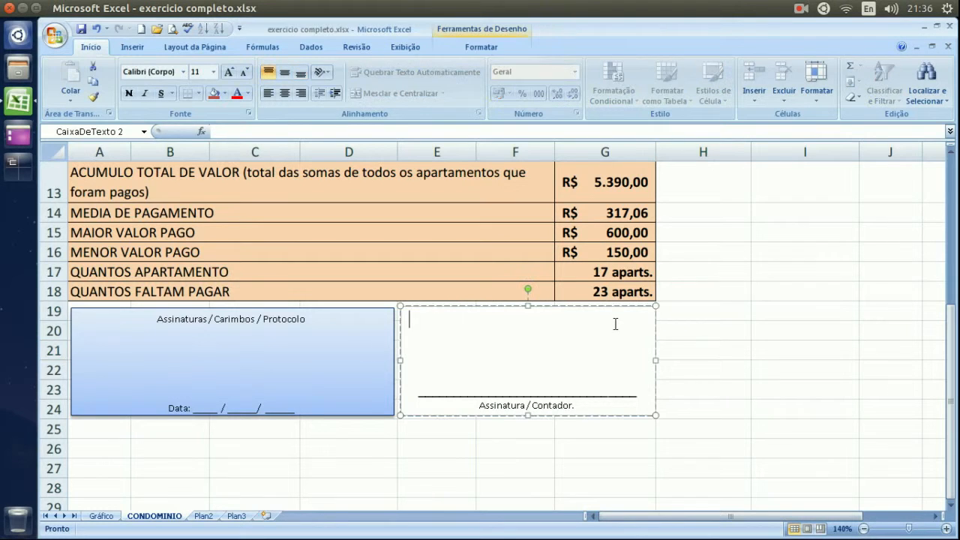
Set the outline weight of the accountant's signature text box to 2¼ pt.
click(480, 47)
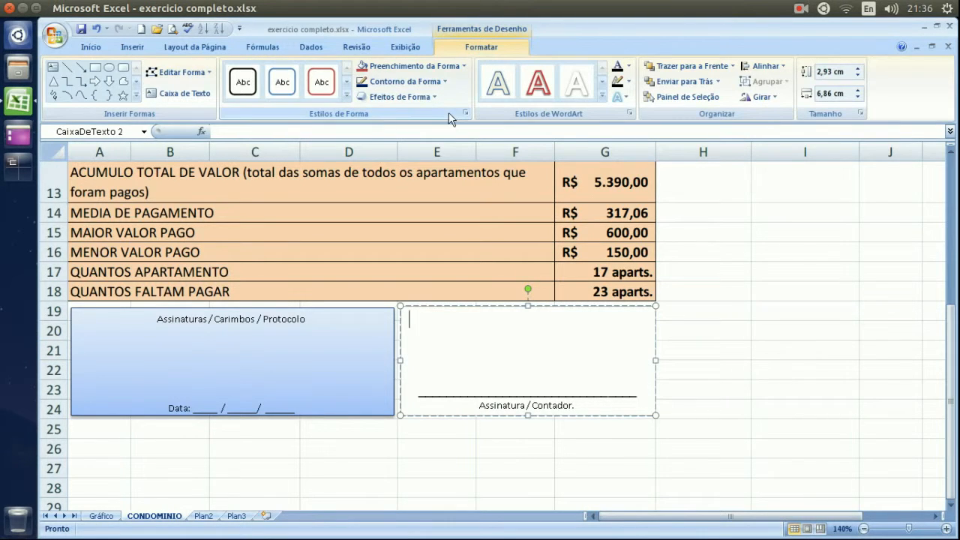
click(444, 81)
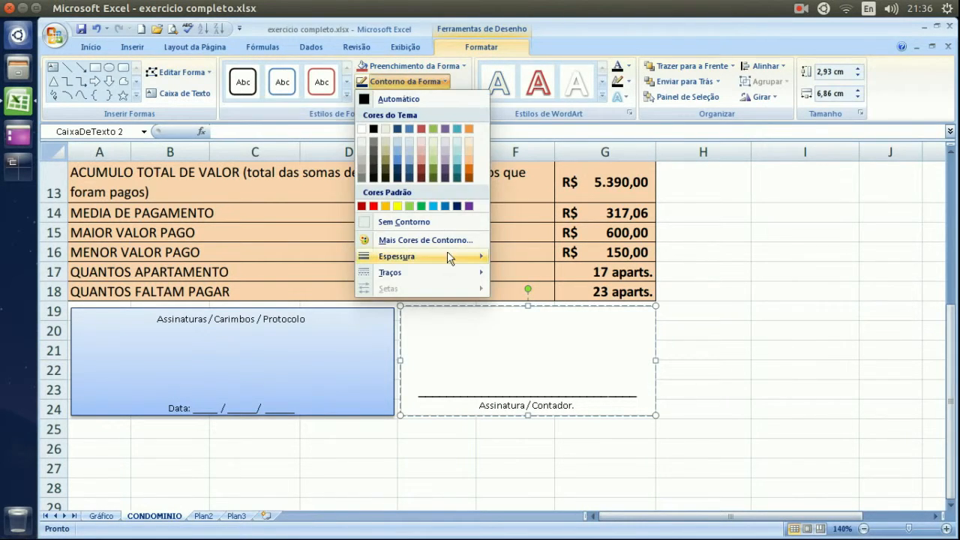
mouse_move(454, 256)
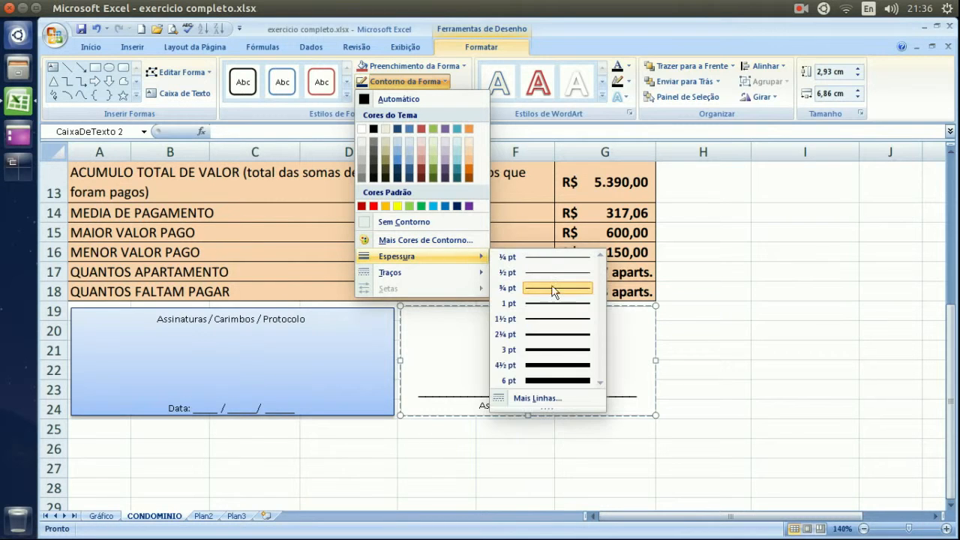
click(556, 334)
click(730, 317)
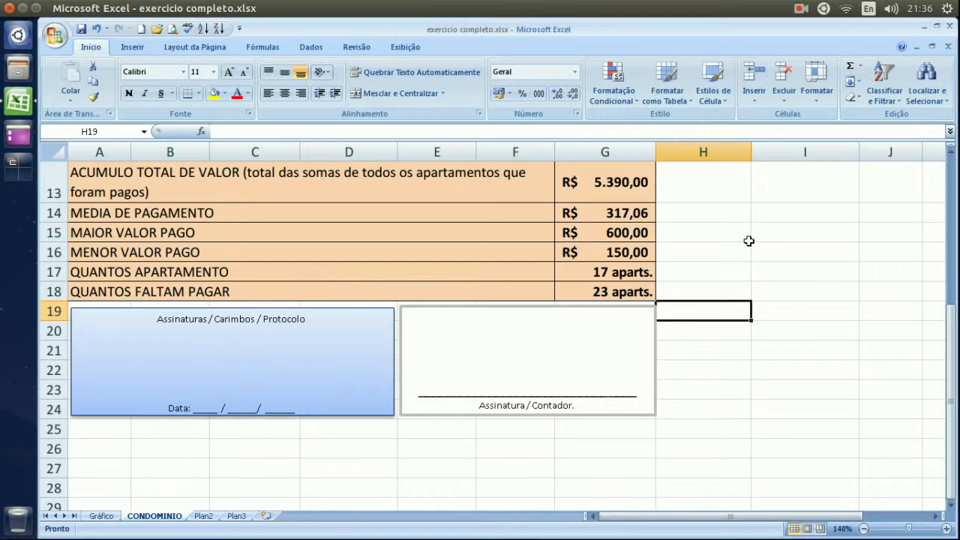
Scroll back to row 1 of the CONDOMINIO sheet and show the Inserir ribbon.
click(720, 264)
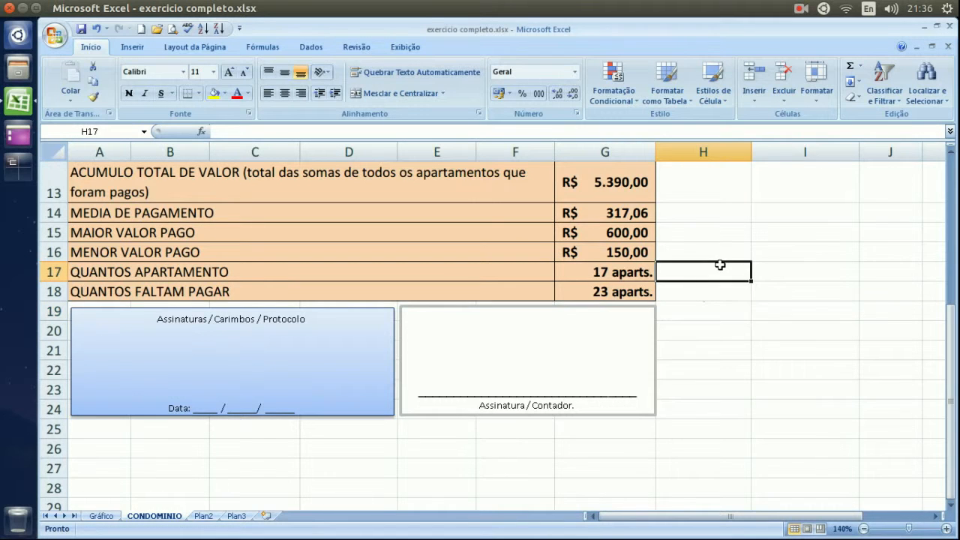
scroll(720, 264, up, 2)
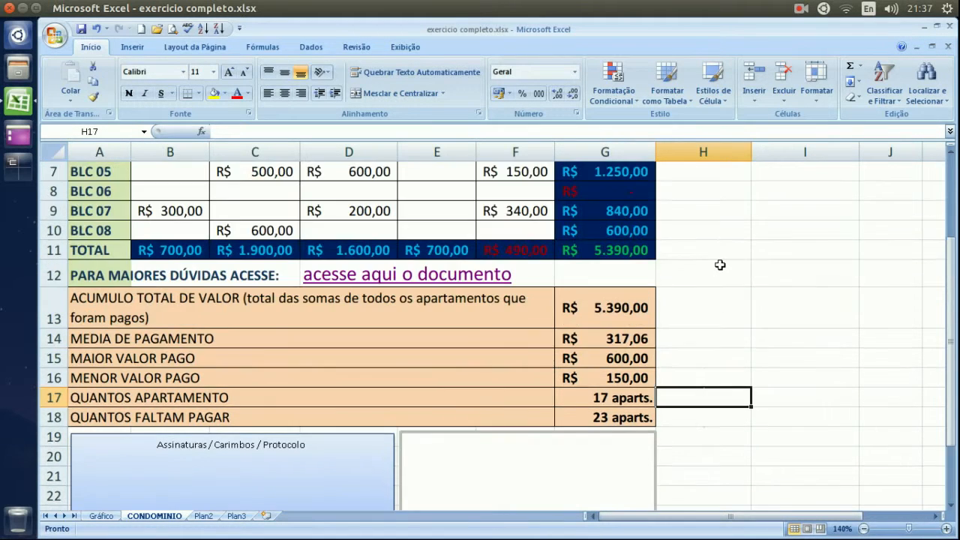
scroll(719, 265, down, 2)
scroll(719, 264, down, 2)
scroll(720, 265, up, 6)
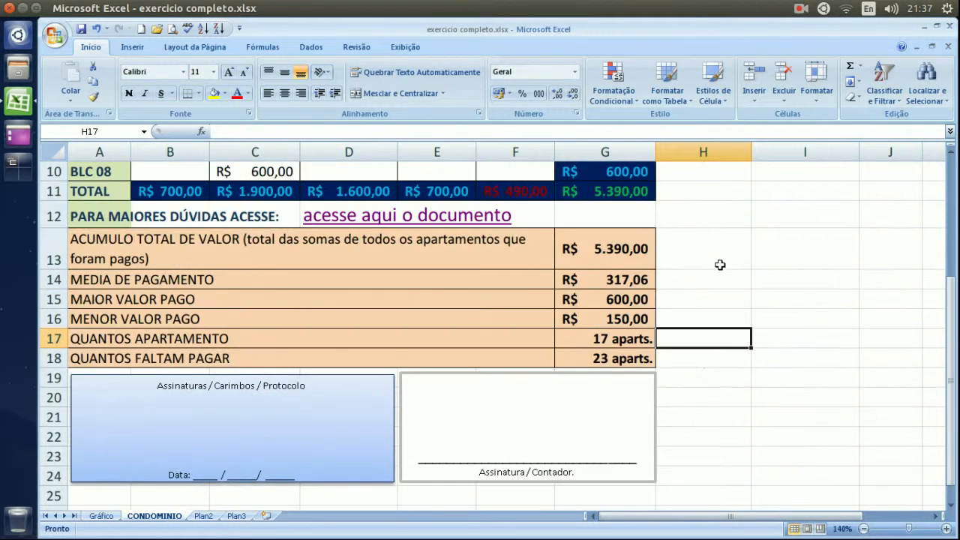
scroll(720, 265, down, 2)
scroll(720, 265, down, 2)
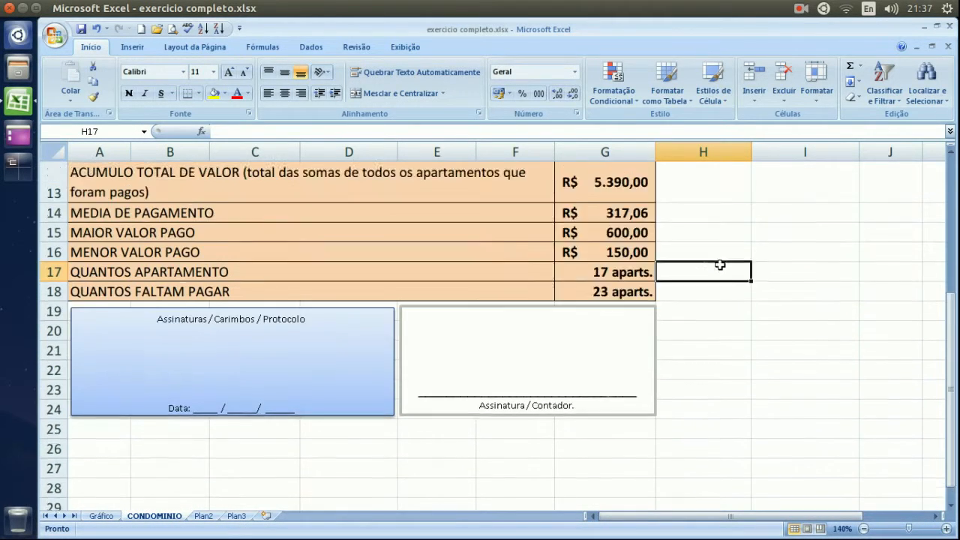
scroll(720, 265, up, 4)
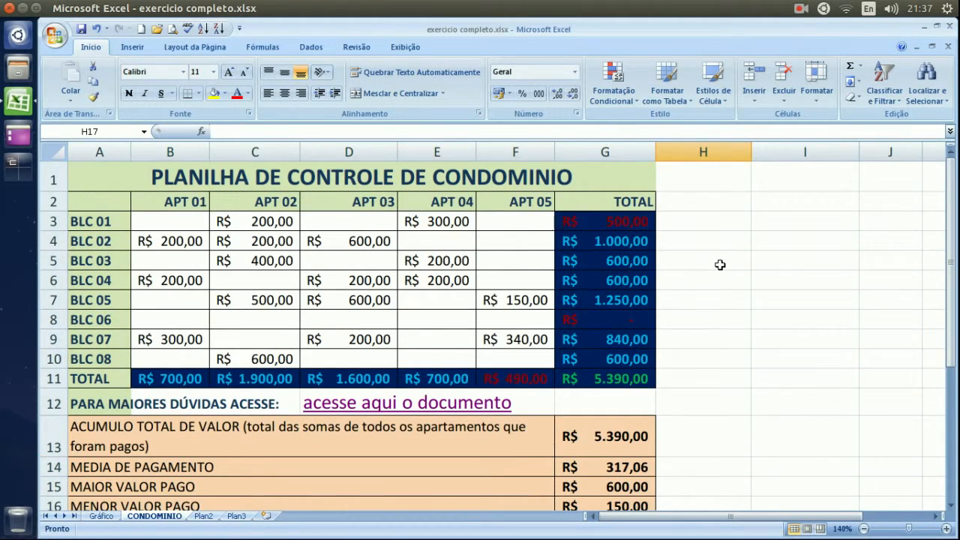
click(143, 47)
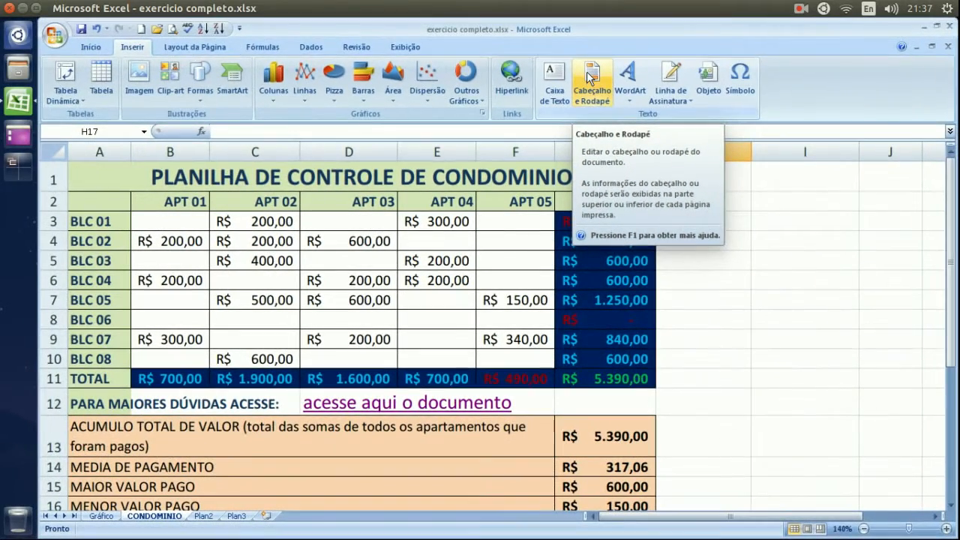
Delete the PLANILHA DE CONTROLE DE CONDOMINIO text from merged cell A1 and drag row 1 taller.
click(634, 105)
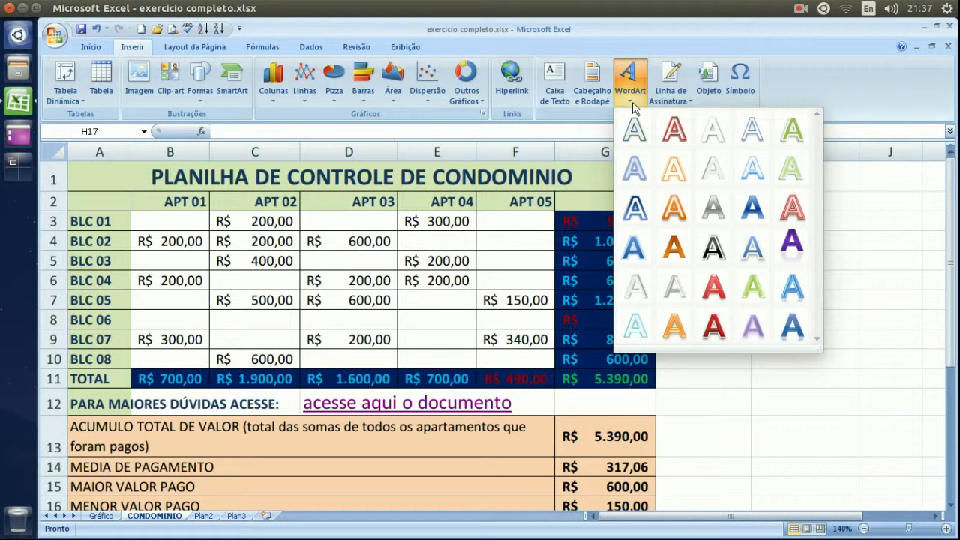
click(631, 103)
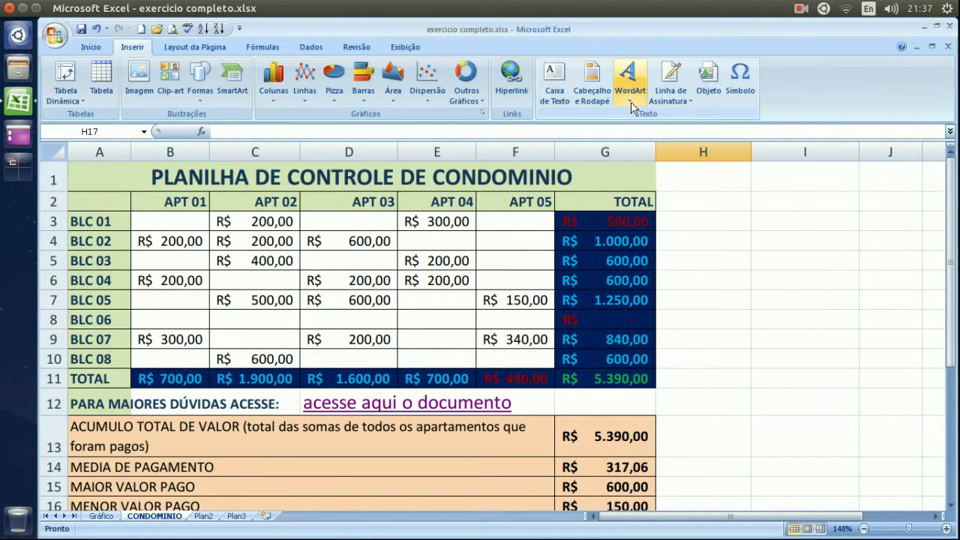
click(384, 181)
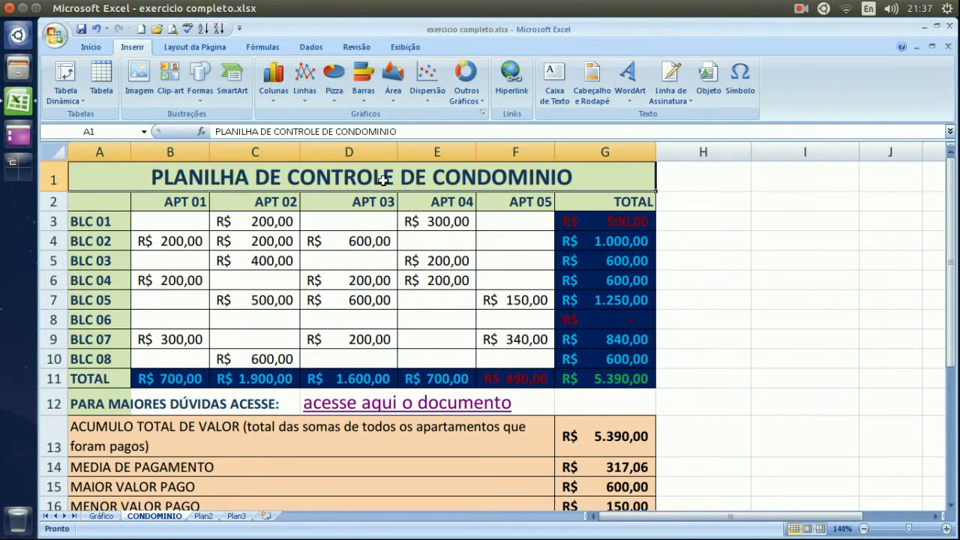
double_click(578, 180)
mouse_move(579, 180)
mouse_down()
mouse_move(150, 178)
mouse_move(592, 171)
mouse_up()
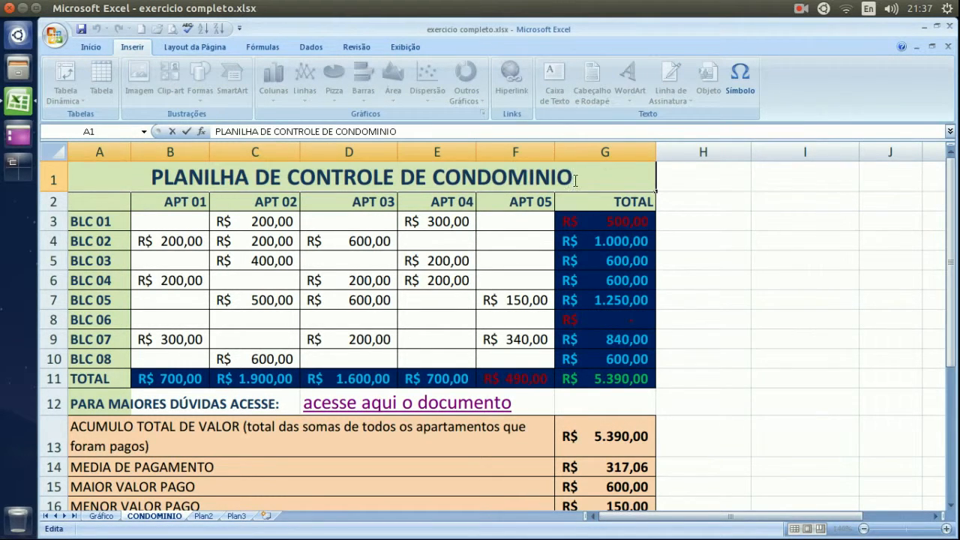
click(693, 180)
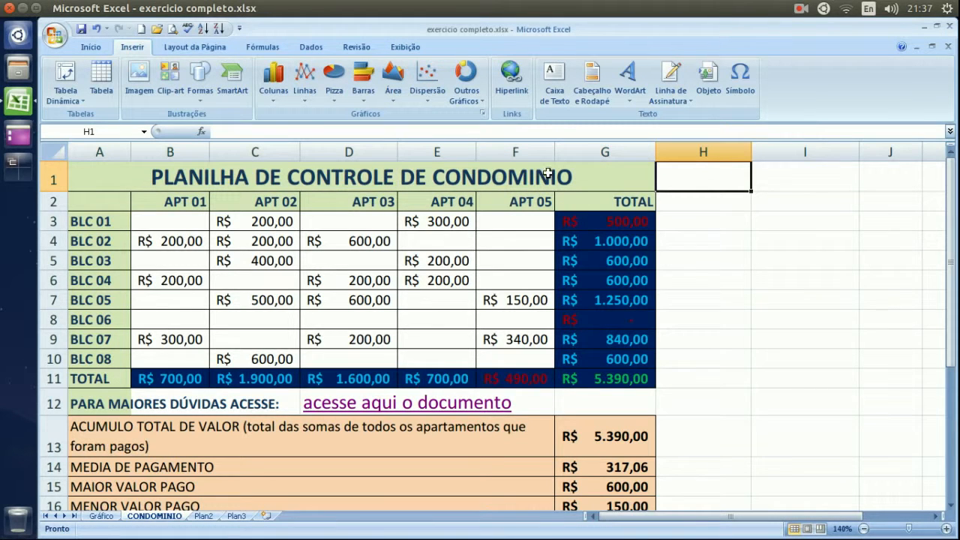
click(338, 178)
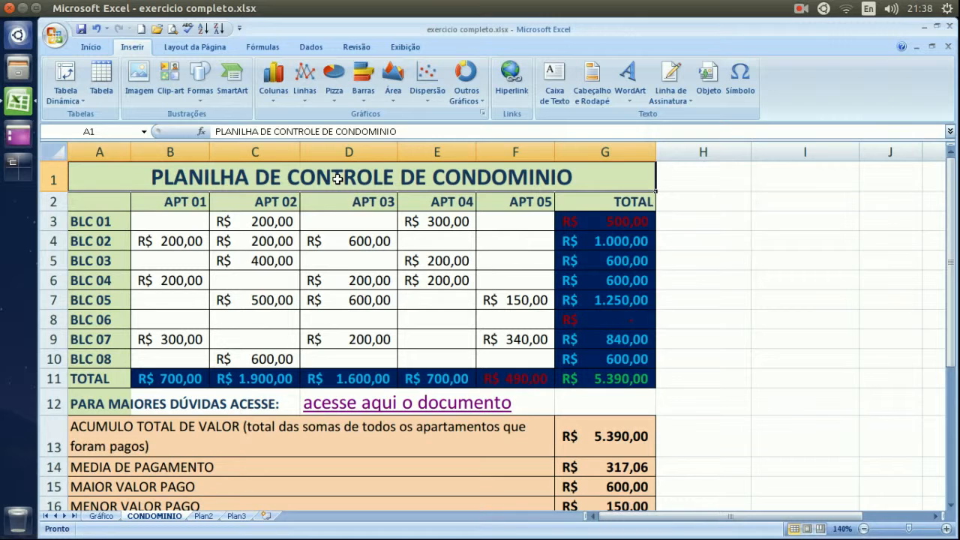
key(Delete)
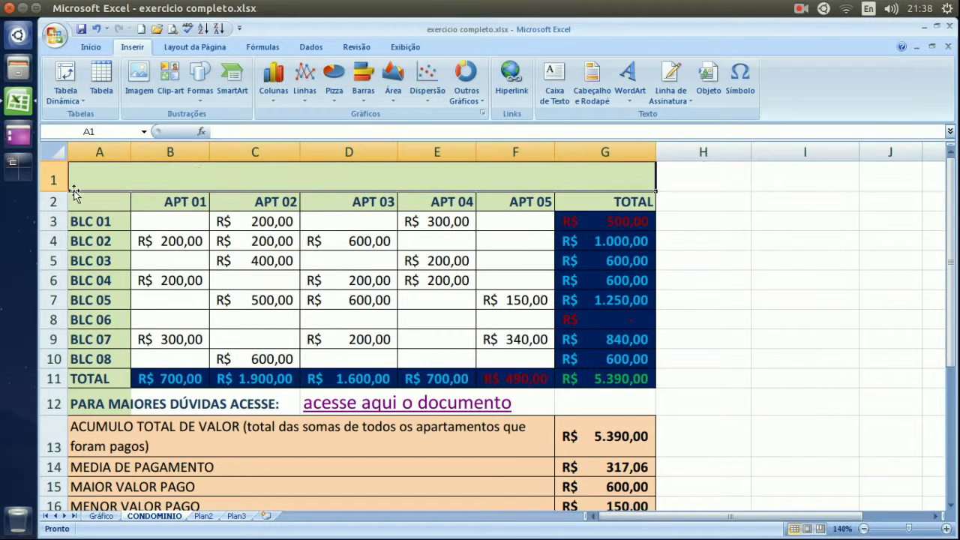
drag(53, 191, 57, 201)
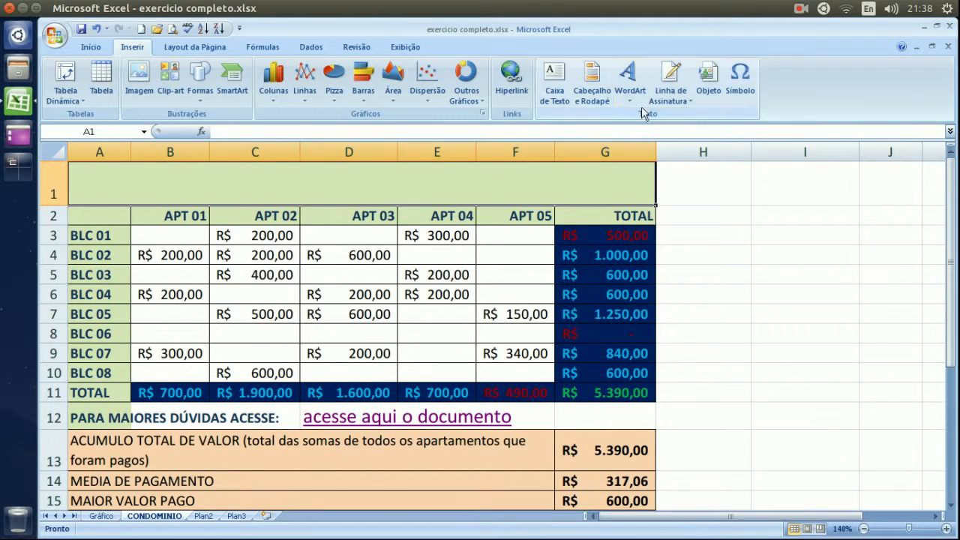
Insert a blue-gradient WordArt reading 'PLANILHA DE' and widen it to 2,61 × 14,91 cm.
click(631, 91)
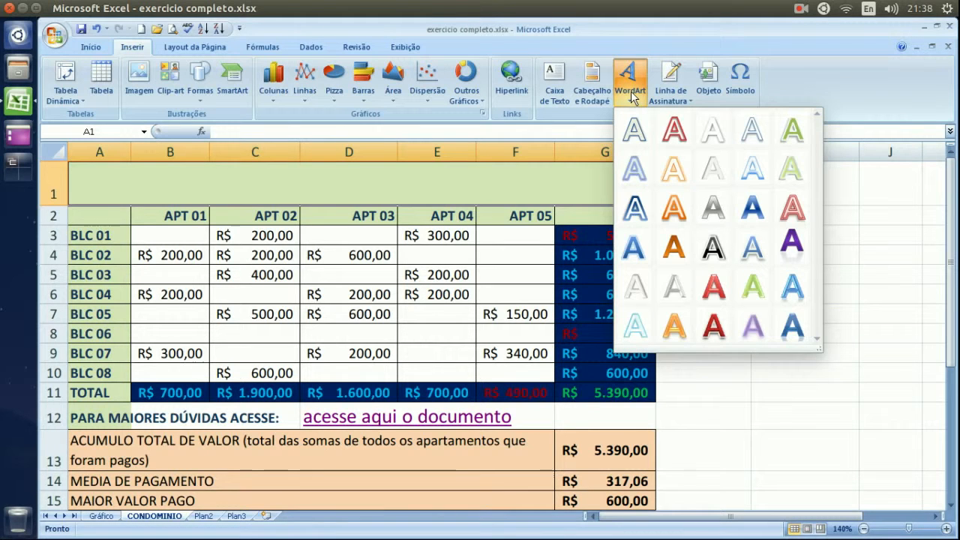
click(634, 253)
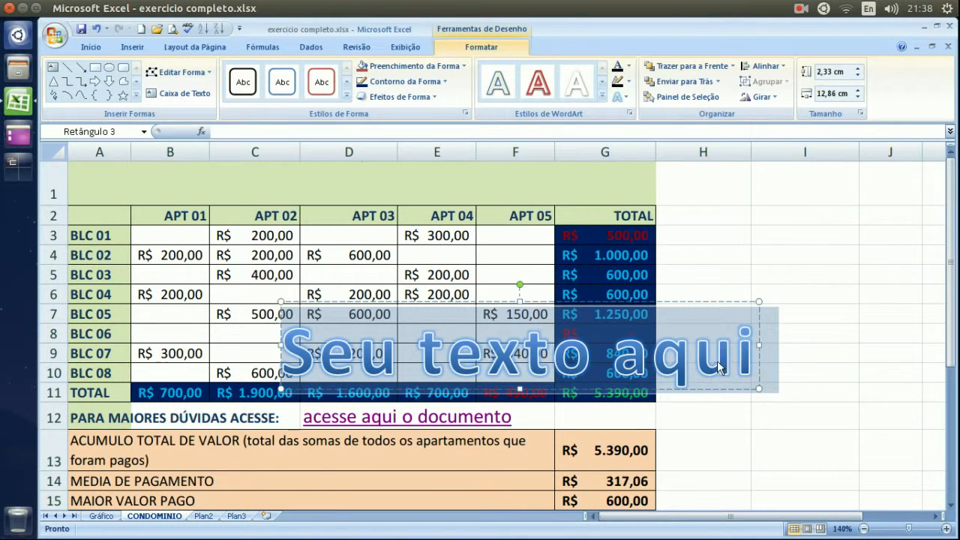
click(743, 365)
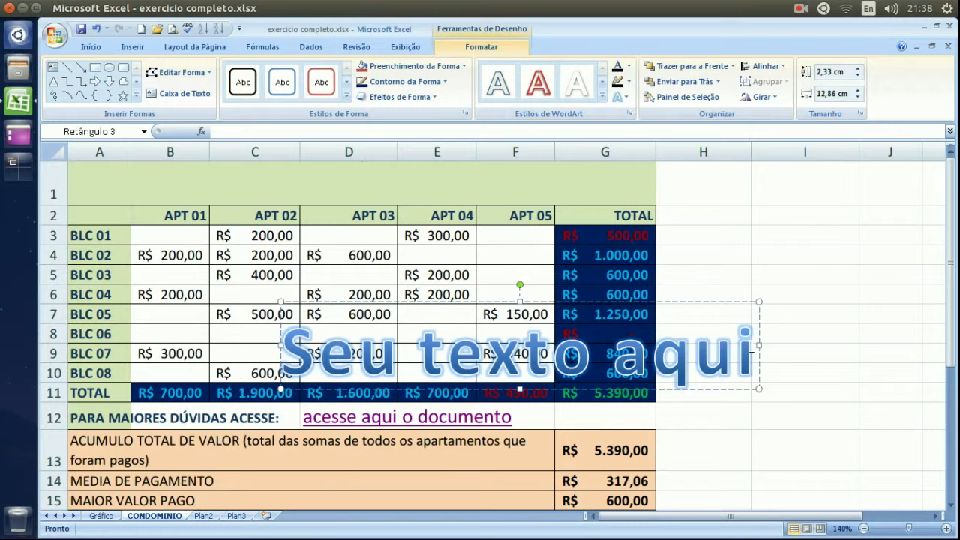
key(BackSpace)
key(BackSpace)
key(BackSpace)
key(BackSpace)
key(BackSpace)
key(BackSpace)
key(BackSpace)
key(BackSpace)
key(BackSpace)
key(BackSpace)
key(BackSpace)
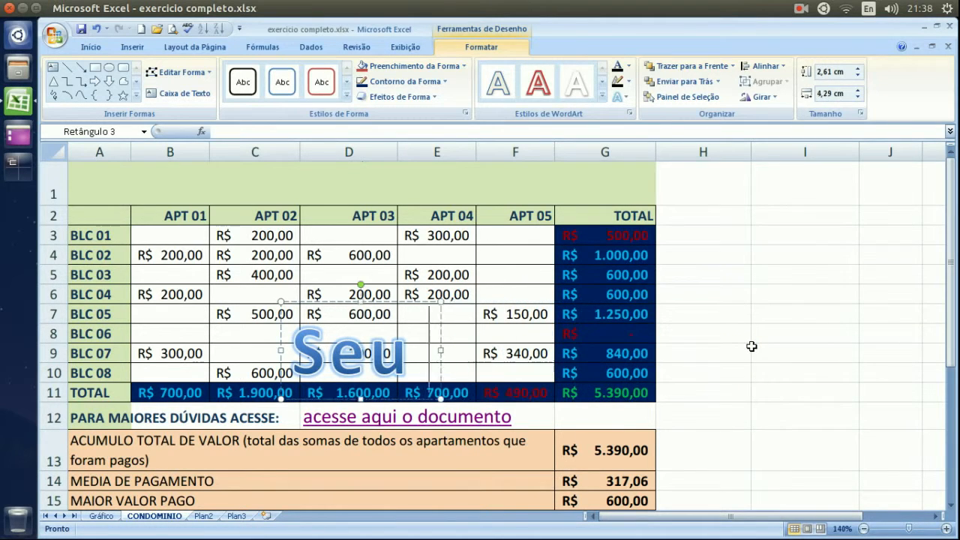
key(BackSpace)
key(BackSpace)
key(BackSpace)
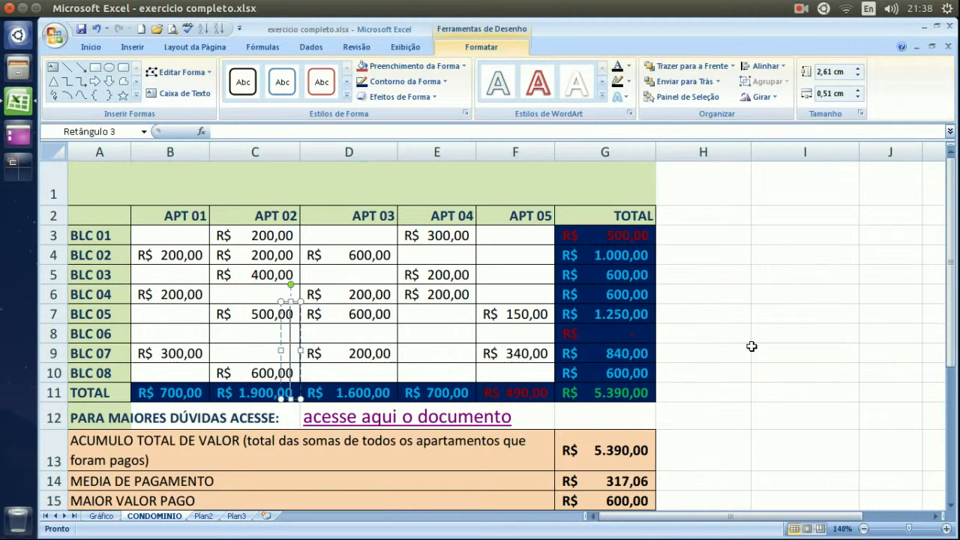
text(PLANIL)
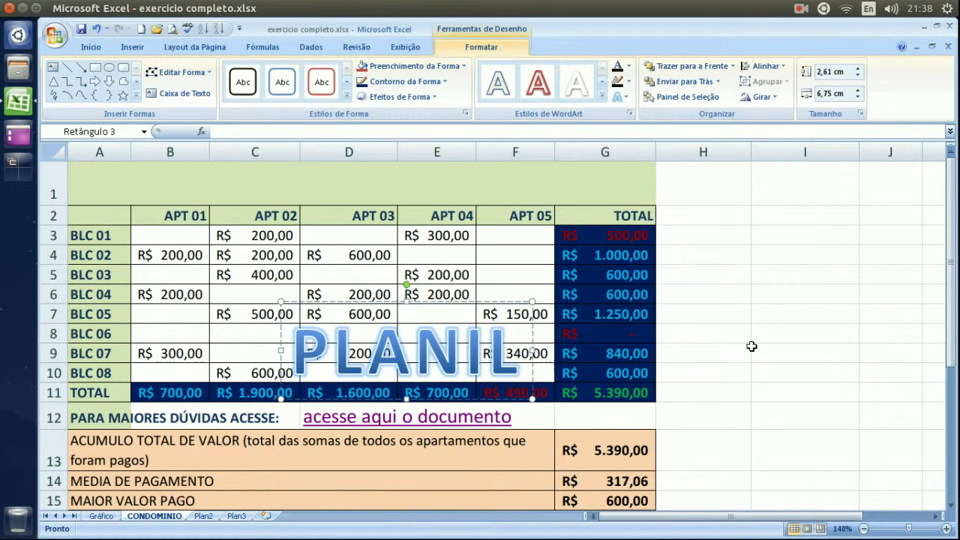
text(HA DE)
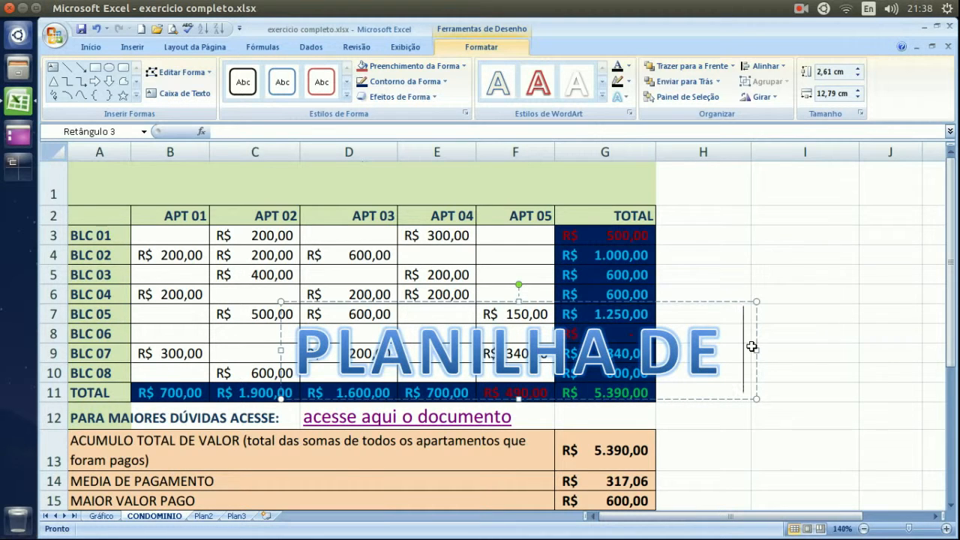
click(752, 346)
drag(754, 299, 834, 218)
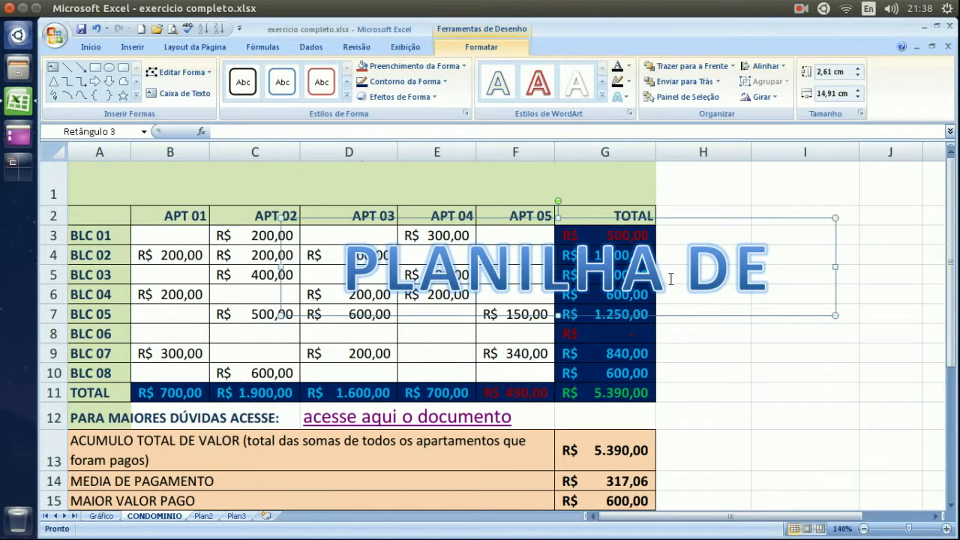
Set the 'PLANILHA DE' WordArt text to size 18 and append 'CONTROLE DE CONDOMNIO'.
click(782, 258)
click(772, 262)
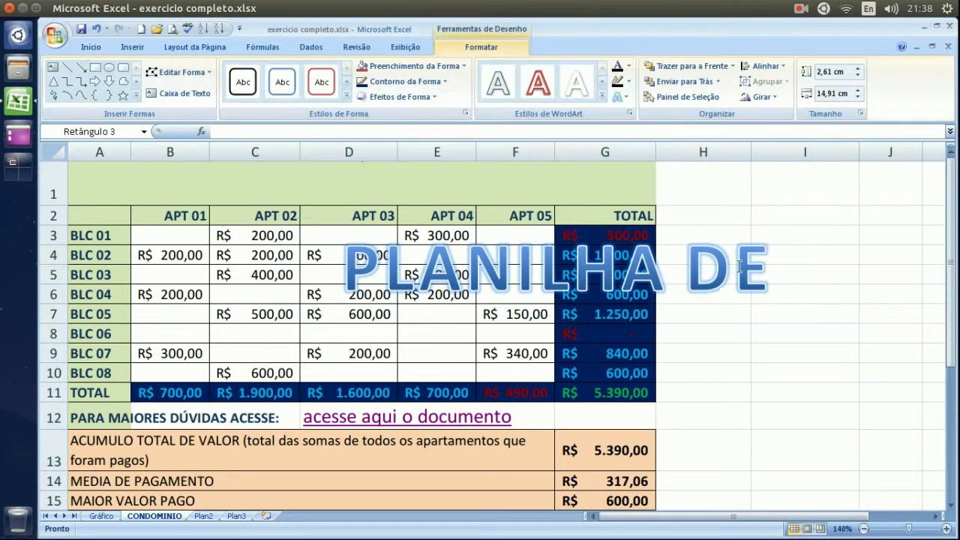
drag(772, 265, 494, 285)
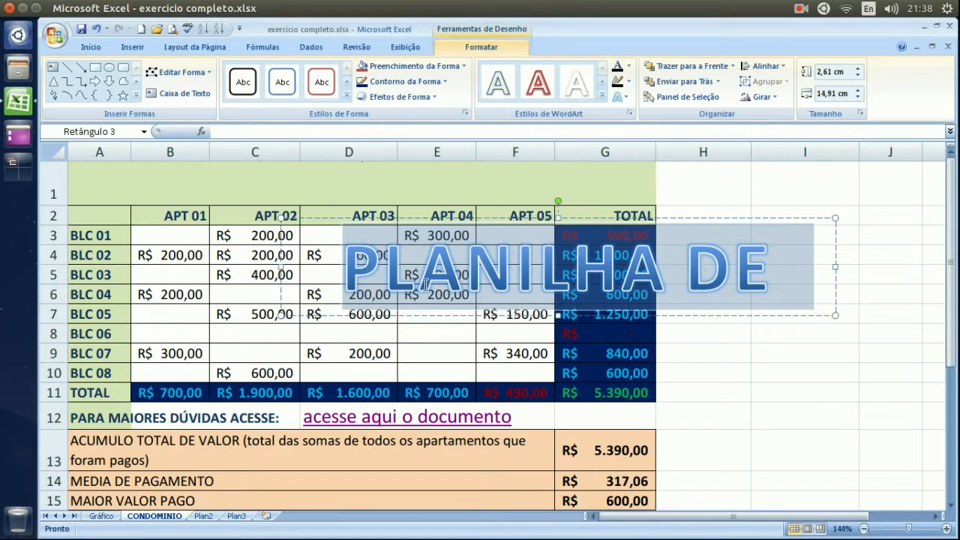
click(94, 50)
click(215, 72)
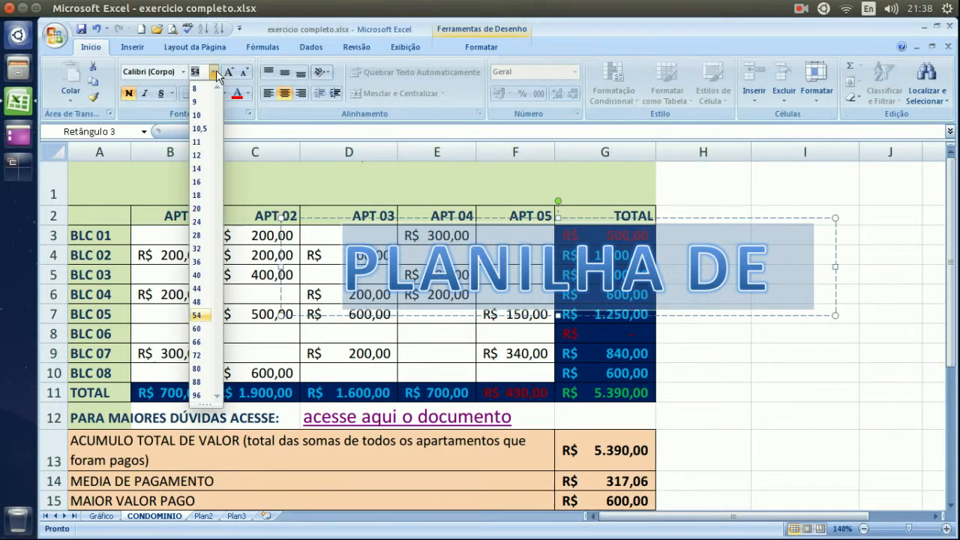
click(199, 194)
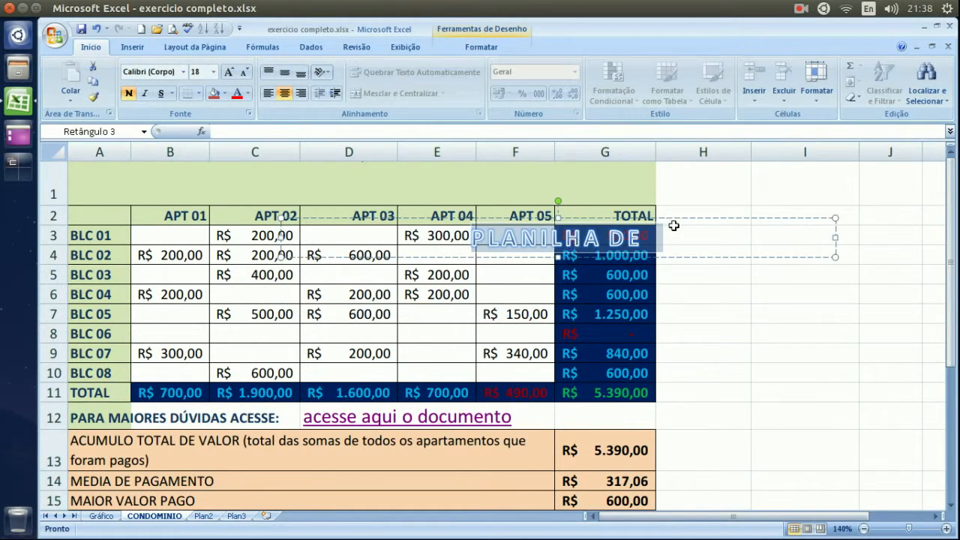
click(634, 246)
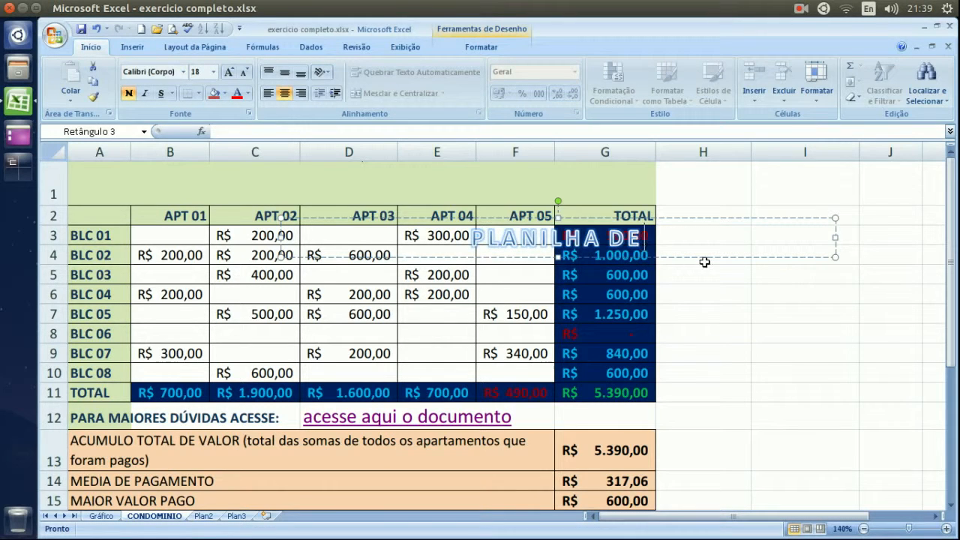
text(CONTROLE)
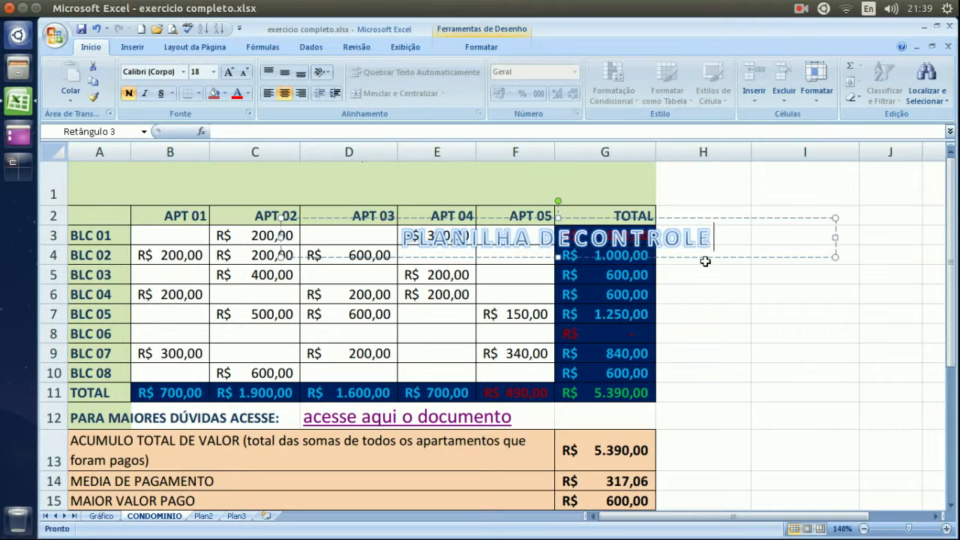
text( DE)
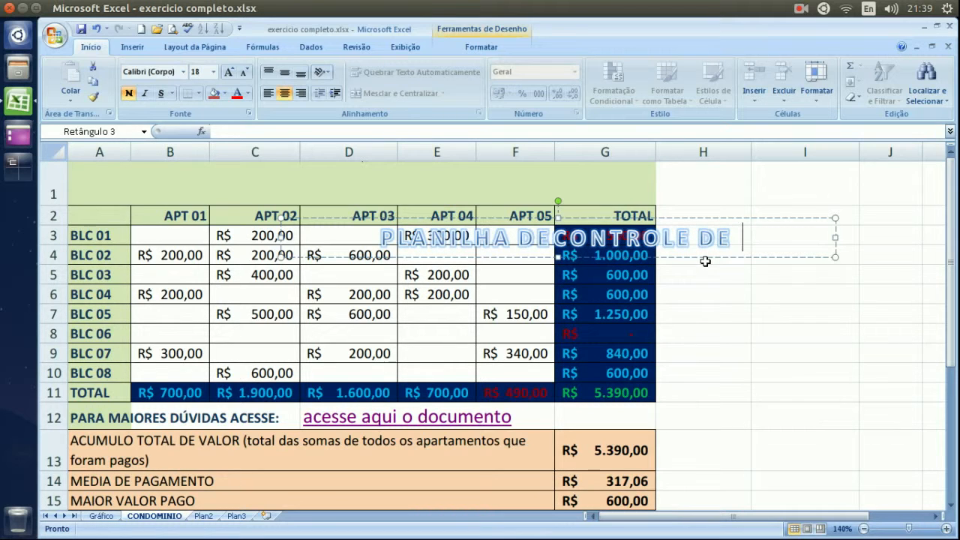
text( CONDOM)
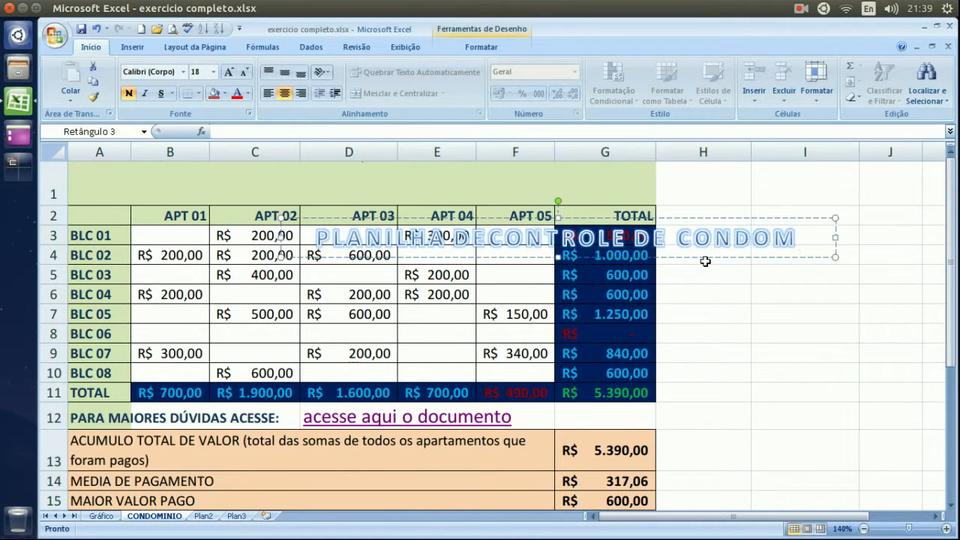
text(NIO)
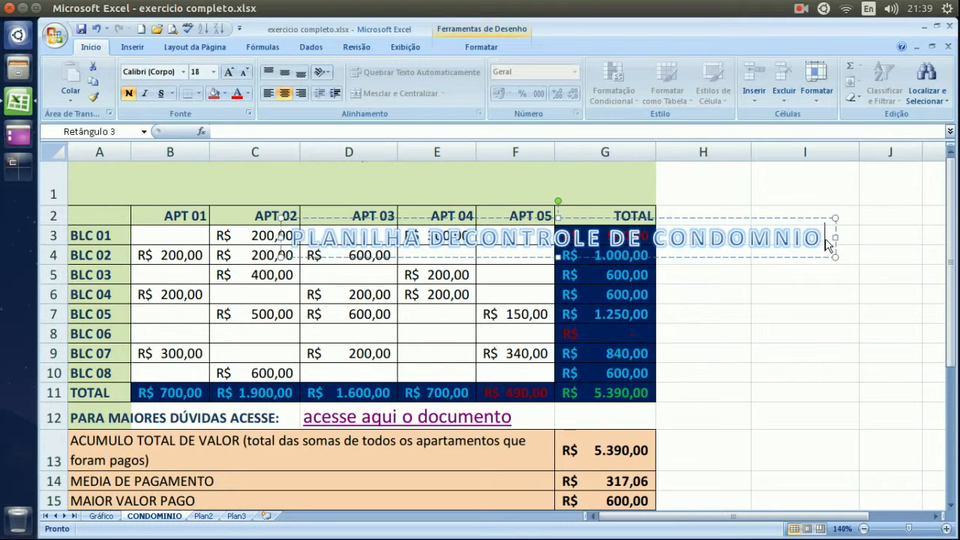
Select all of the WordArt title text 'PLANILHA DECONTROLE DE CONDOMNIO'.
drag(816, 237, 328, 237)
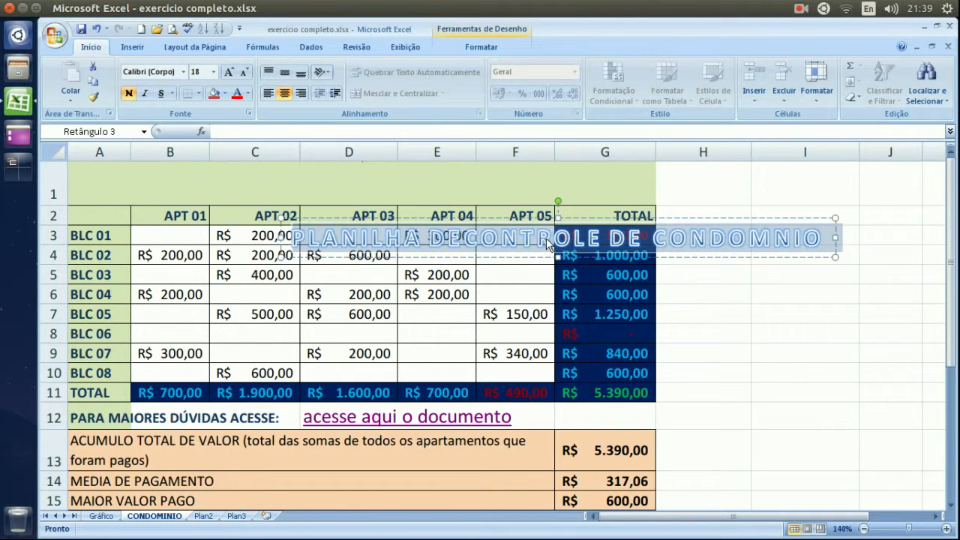
Apply a new WordArt style to the title and move it into row 1 above the table.
click(481, 47)
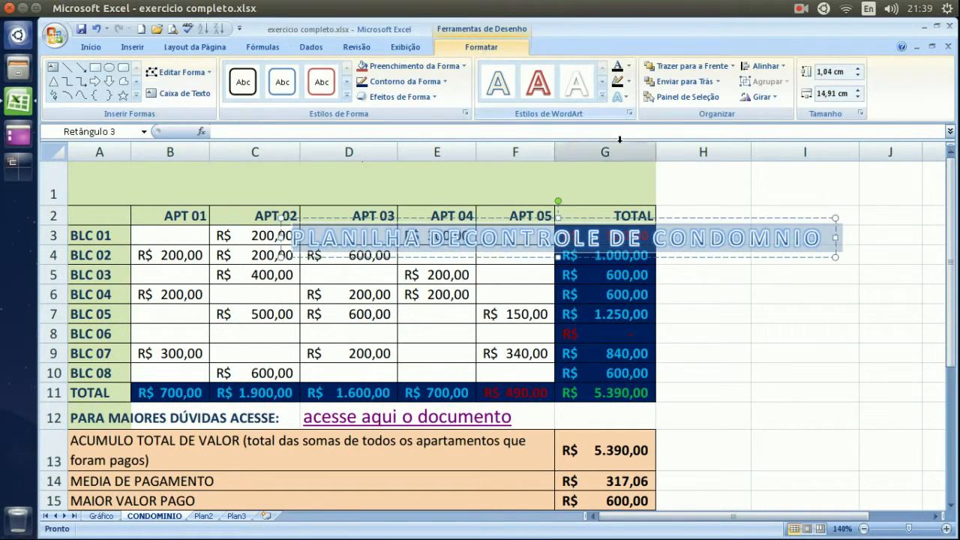
click(603, 97)
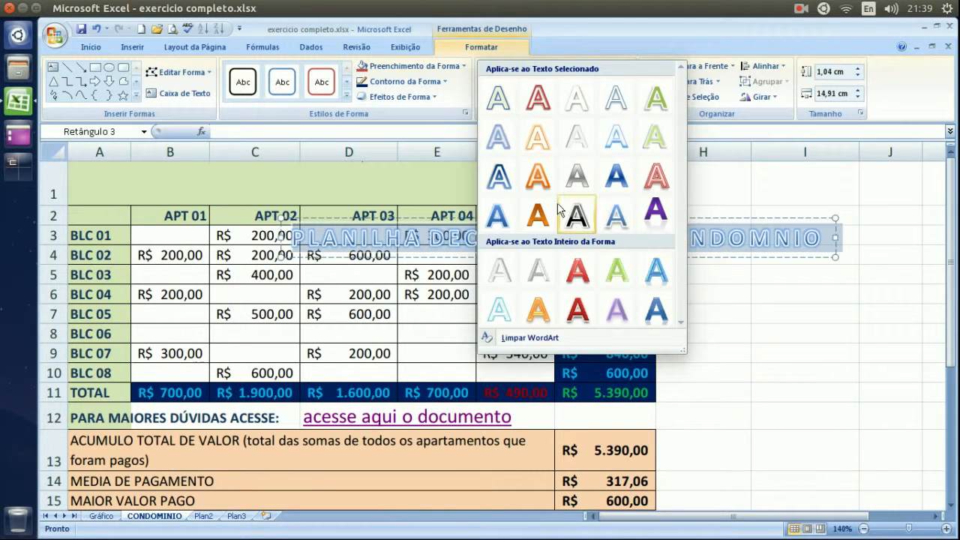
click(508, 188)
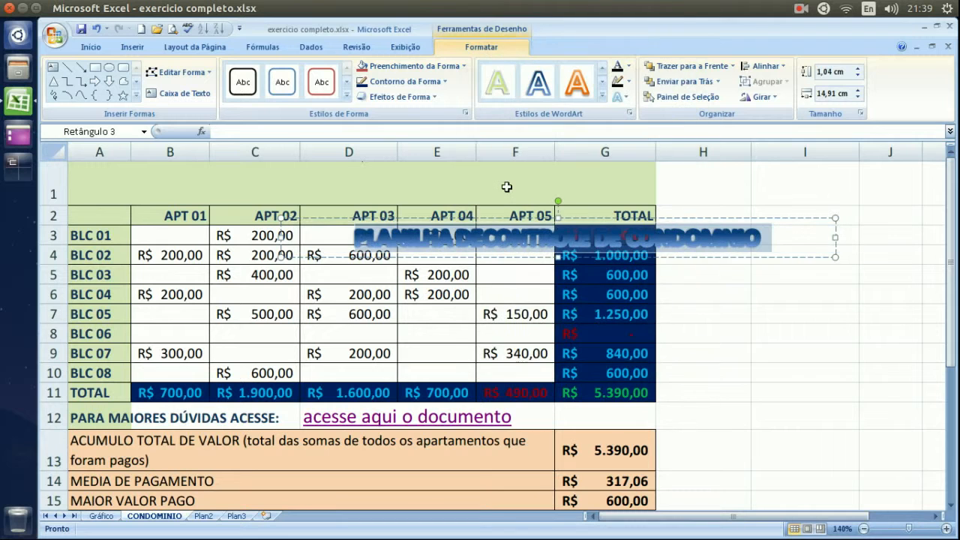
click(773, 239)
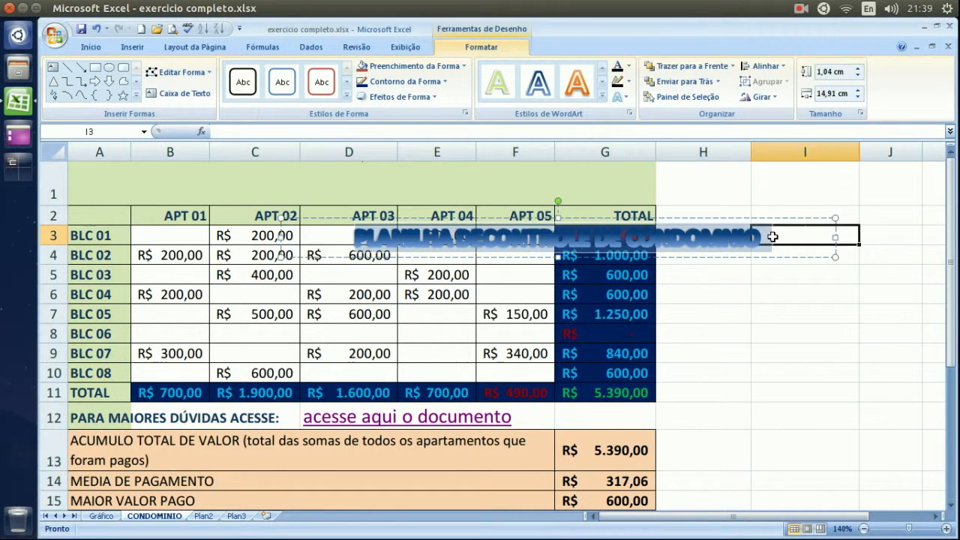
click(701, 233)
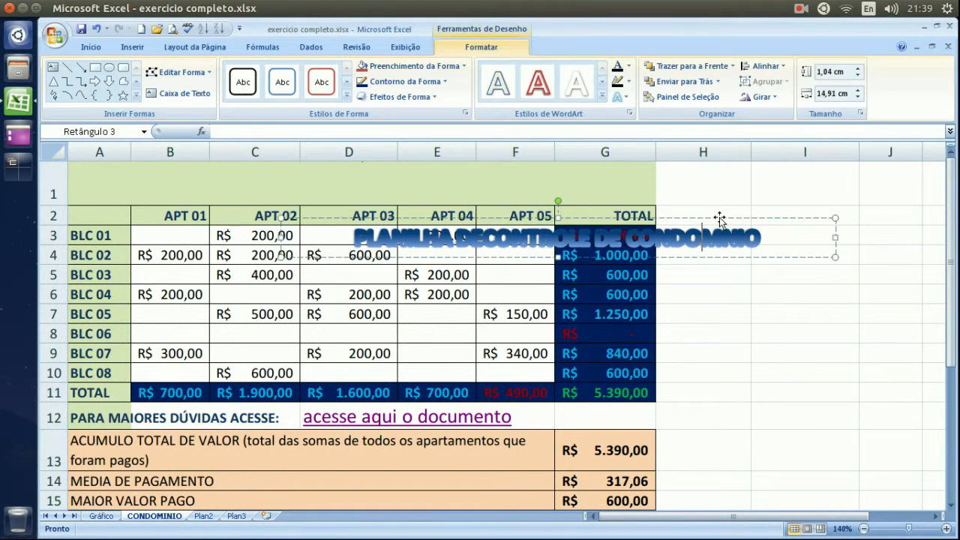
drag(719, 217, 521, 152)
drag(710, 260, 515, 200)
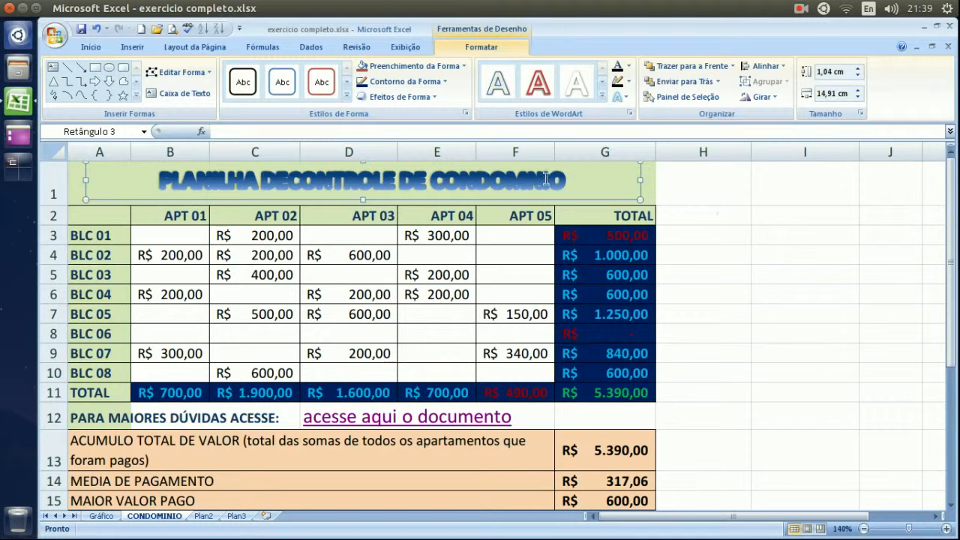
click(537, 84)
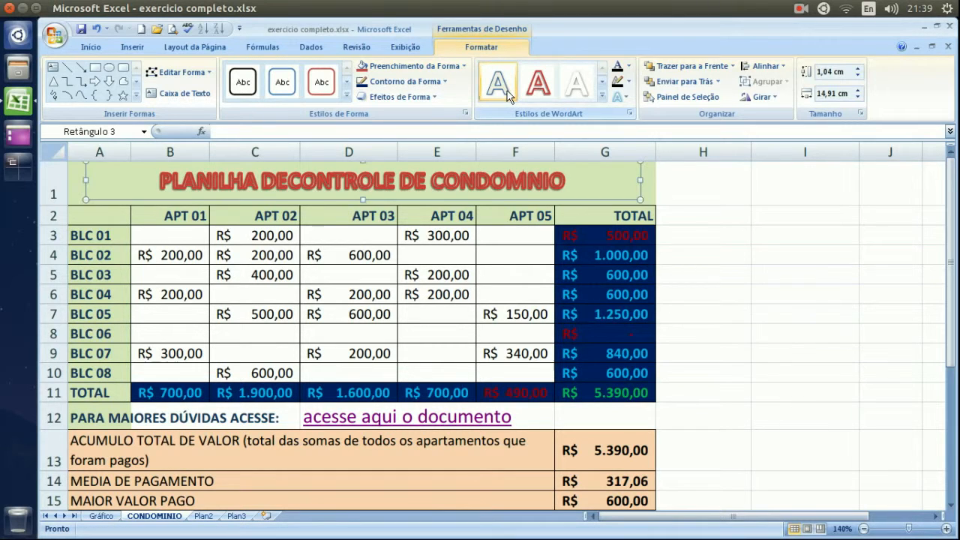
click(751, 234)
Correct the title to 'PLANILHA DE CONTROLE DE CONDOMINIO' by adding the missing I and space.
click(528, 181)
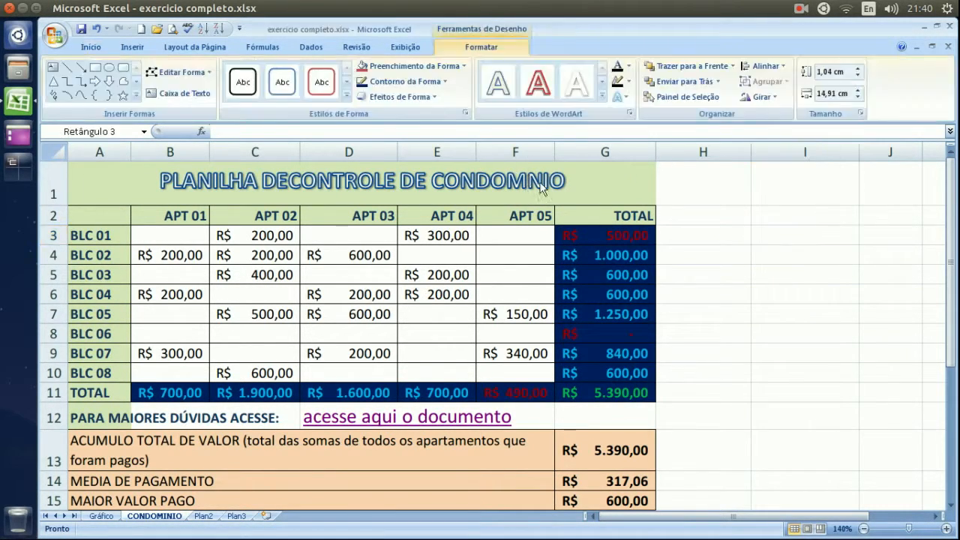
text(I)
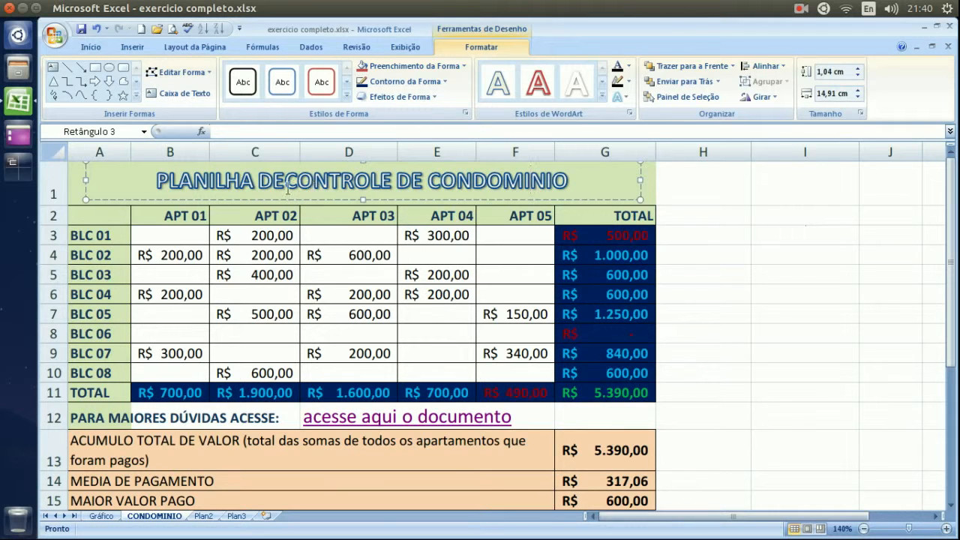
click(287, 184)
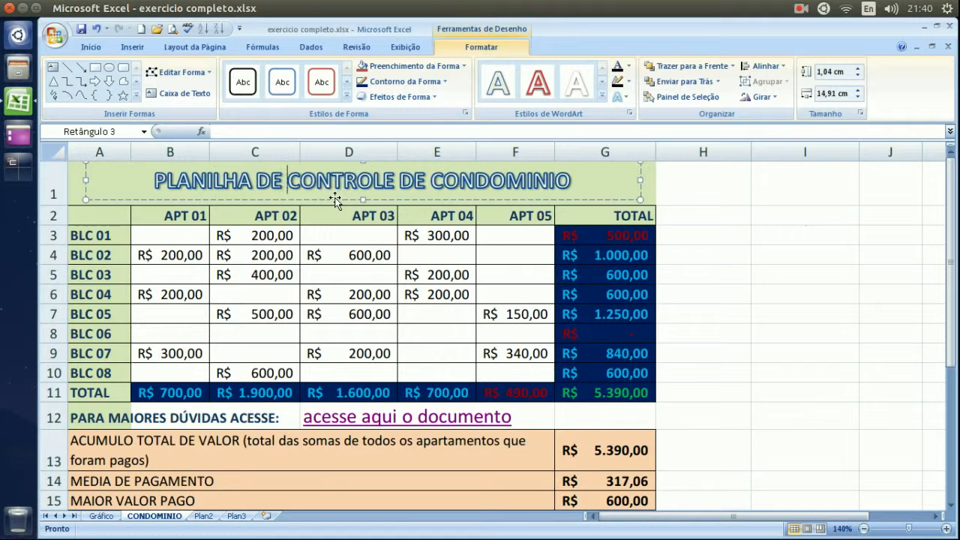
click(701, 212)
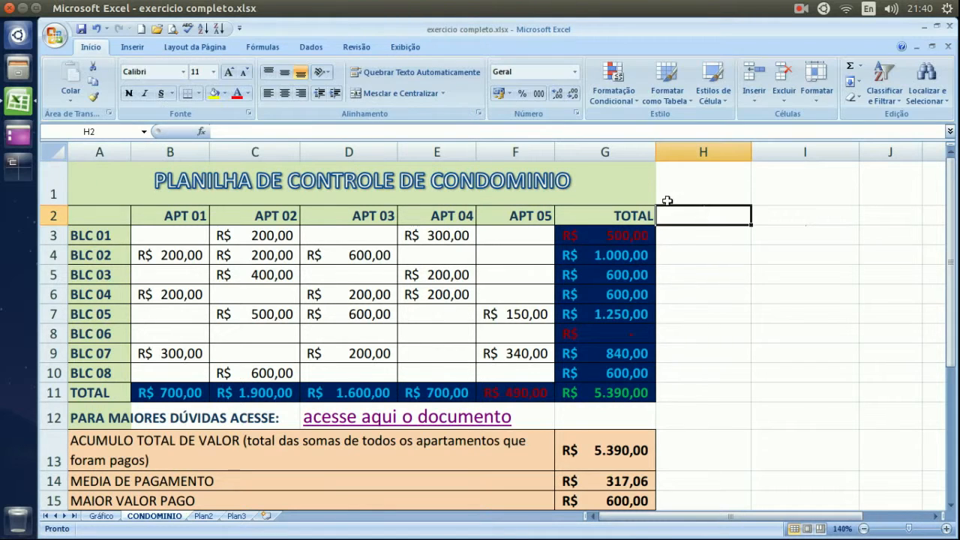
Insert an orange WordArt reading 'EXCEL' and place it in the empty cells right of the table.
click(719, 248)
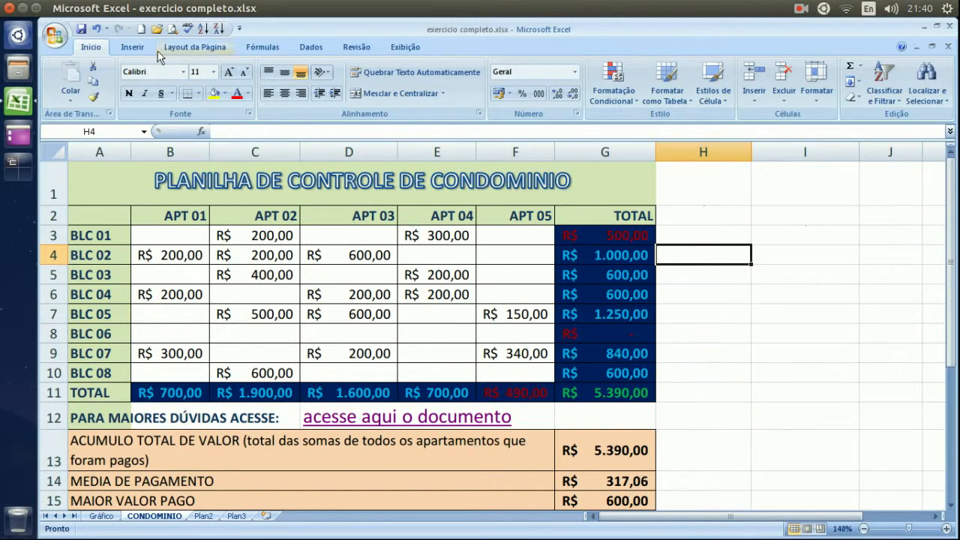
click(132, 47)
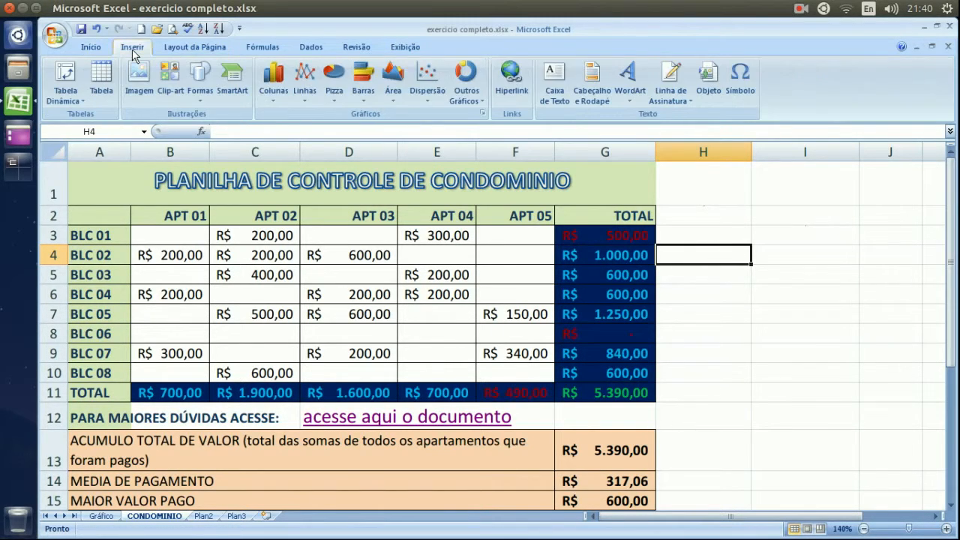
click(629, 95)
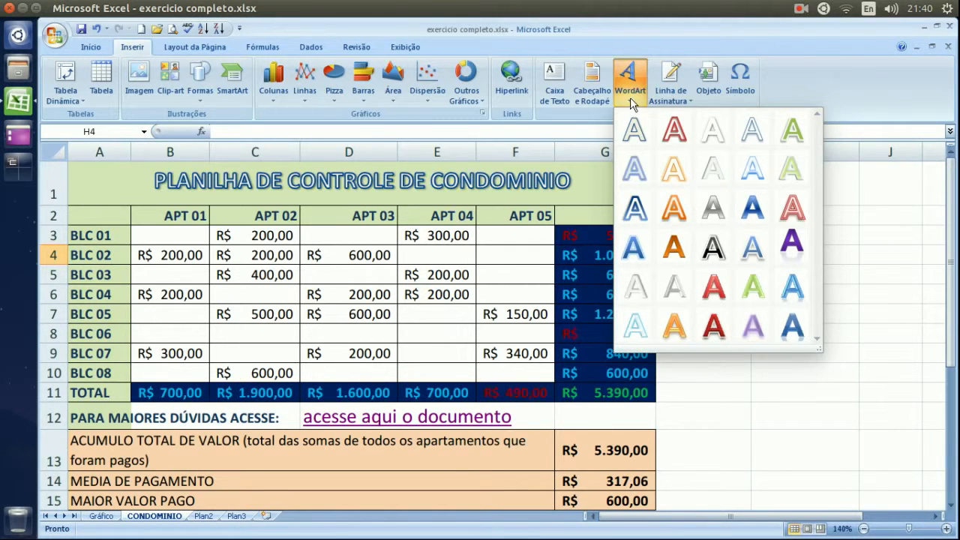
click(681, 253)
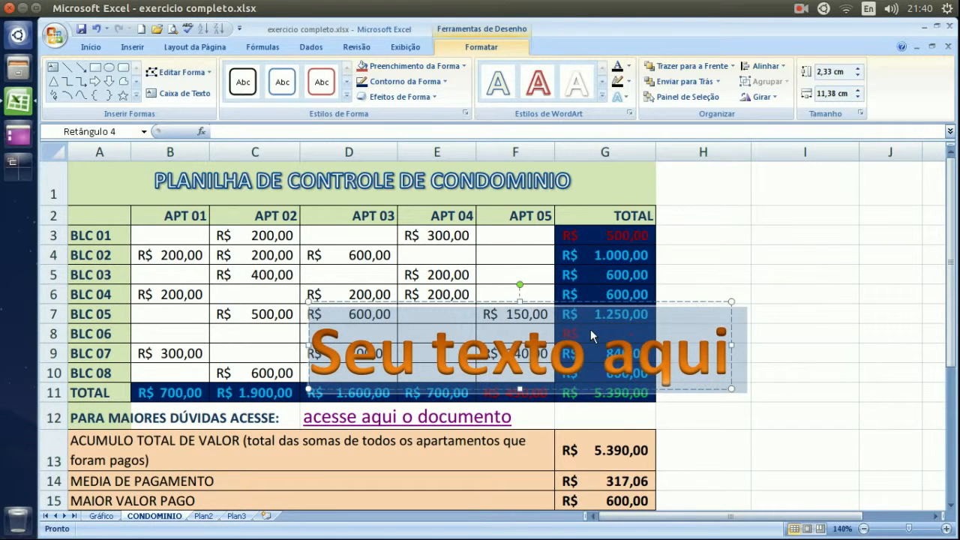
text(EXCEL)
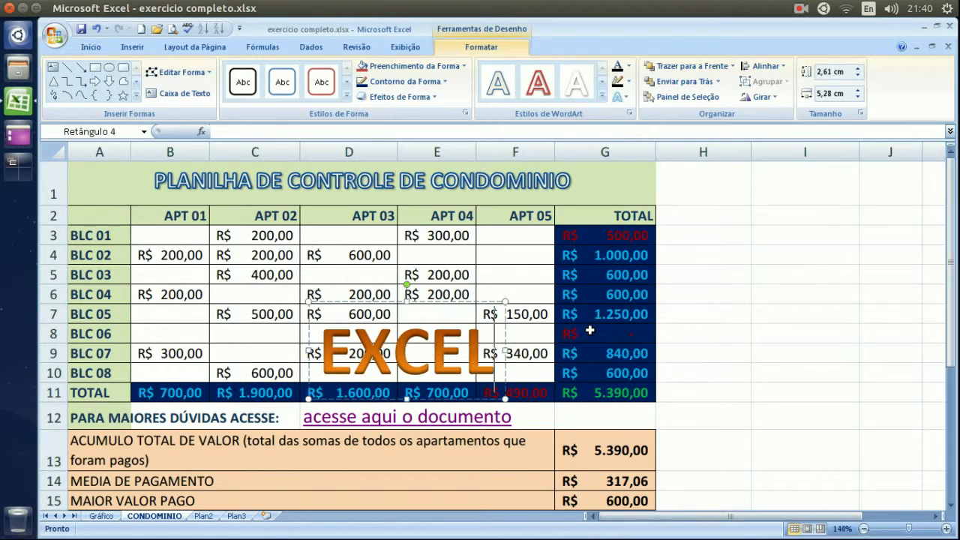
drag(473, 303, 845, 238)
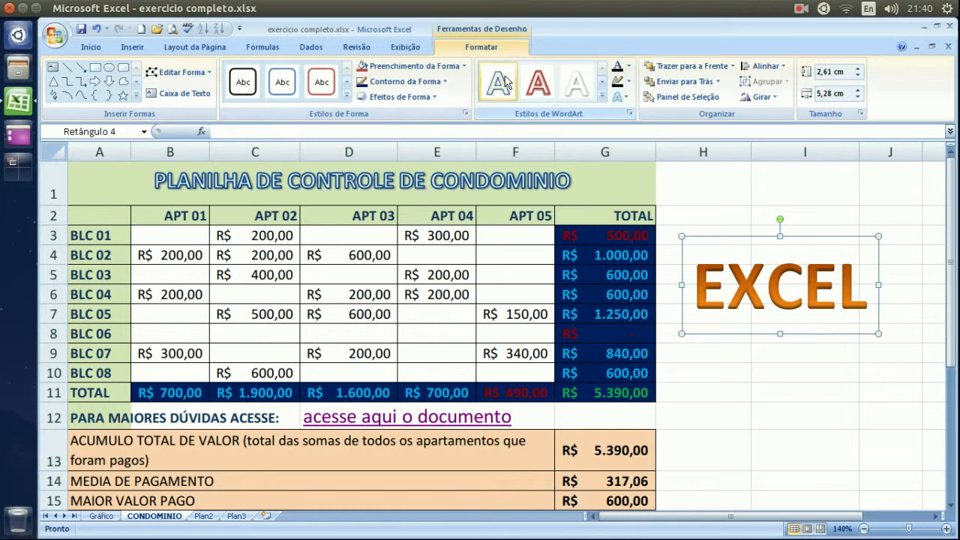
Give the EXCEL WordArt the first Outer shadow preset.
click(618, 98)
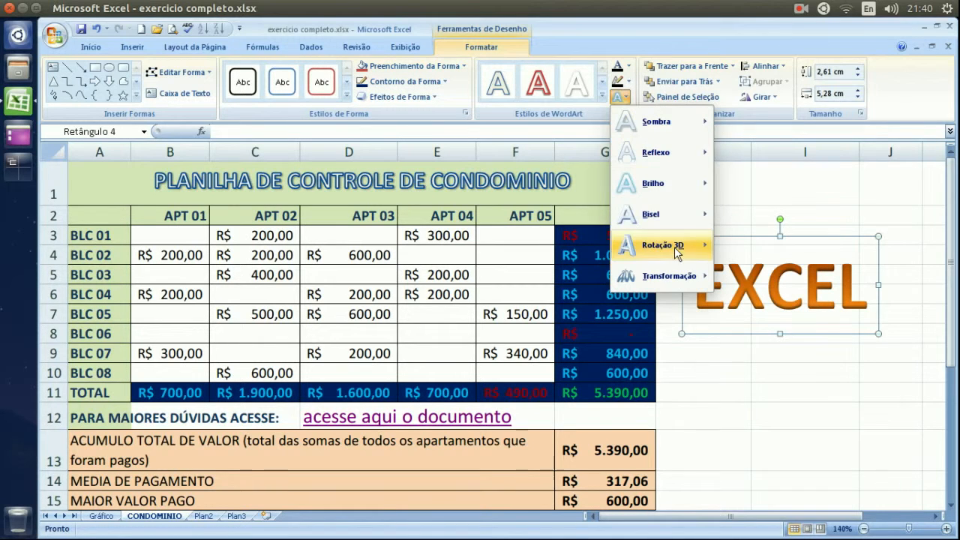
click(628, 99)
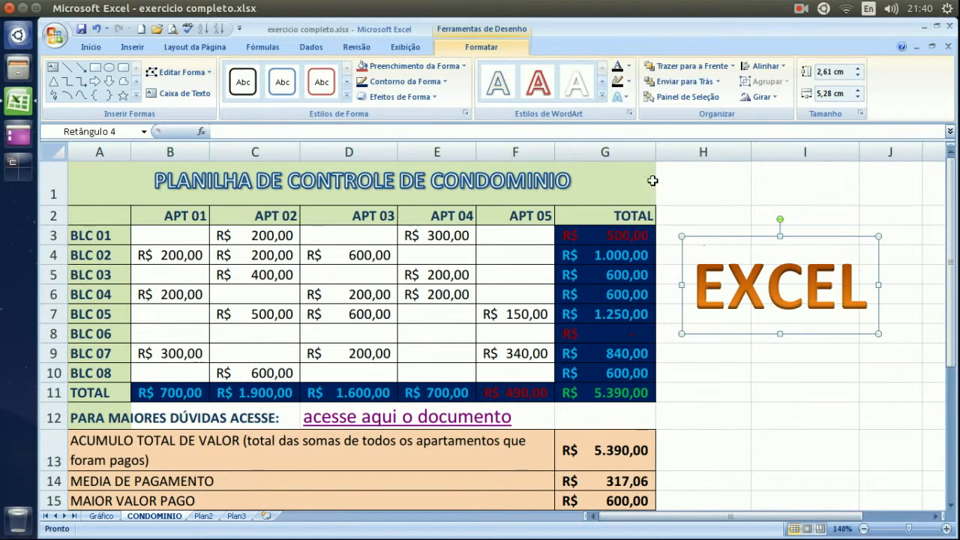
click(619, 98)
mouse_move(651, 129)
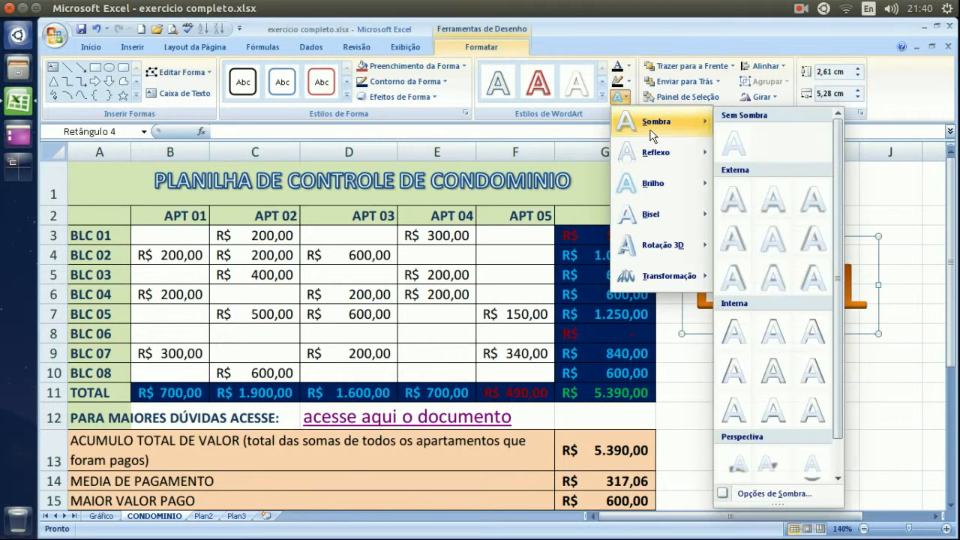
click(741, 213)
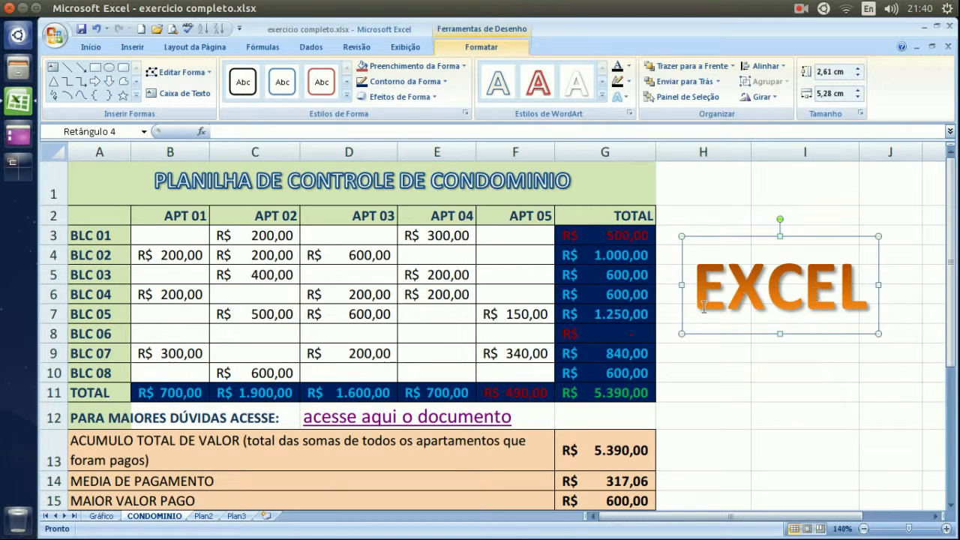
Apply a Parallel 3D rotation preset to the EXCEL WordArt.
click(625, 98)
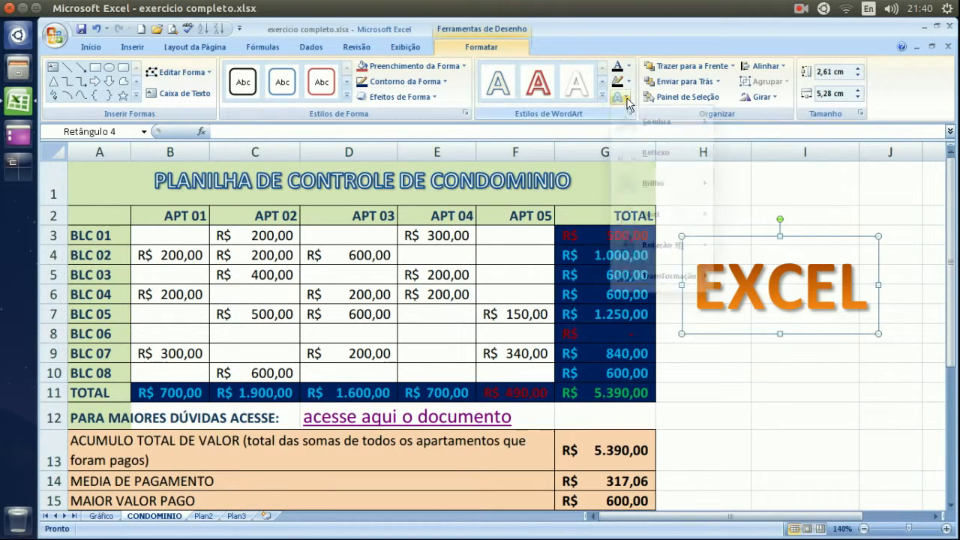
click(672, 217)
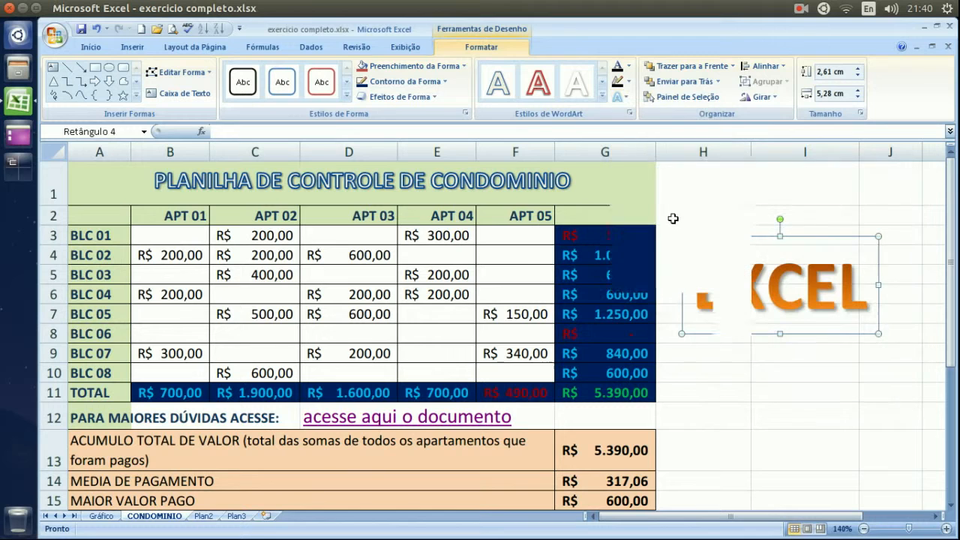
click(623, 98)
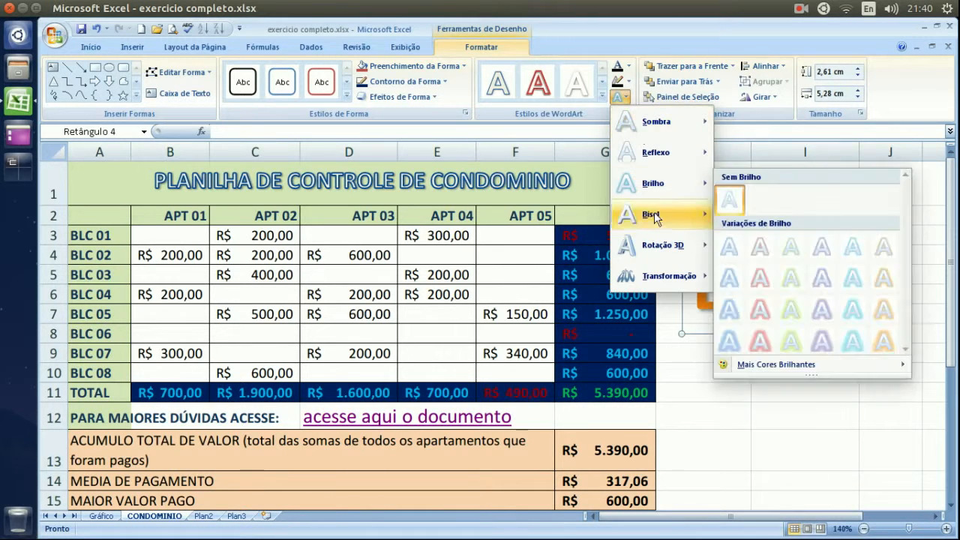
click(667, 252)
click(626, 98)
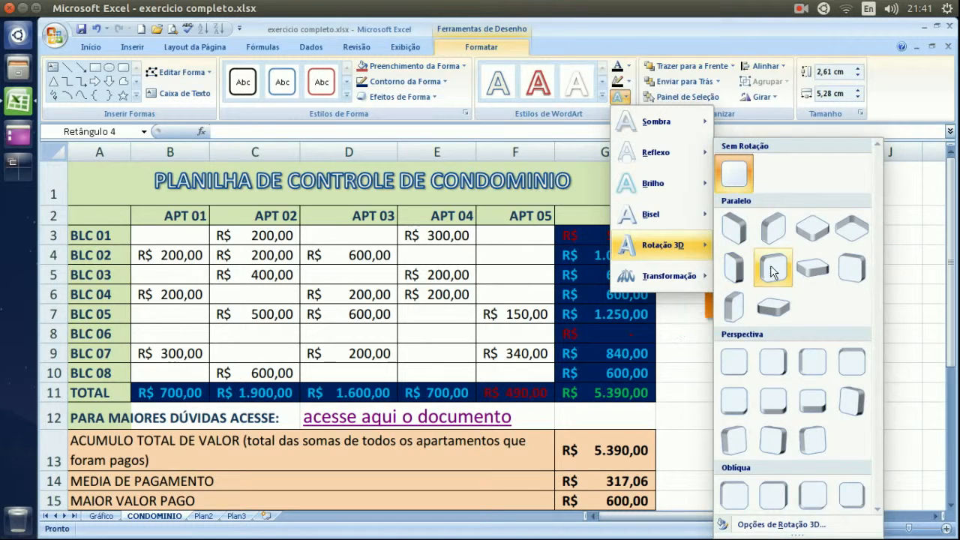
click(737, 264)
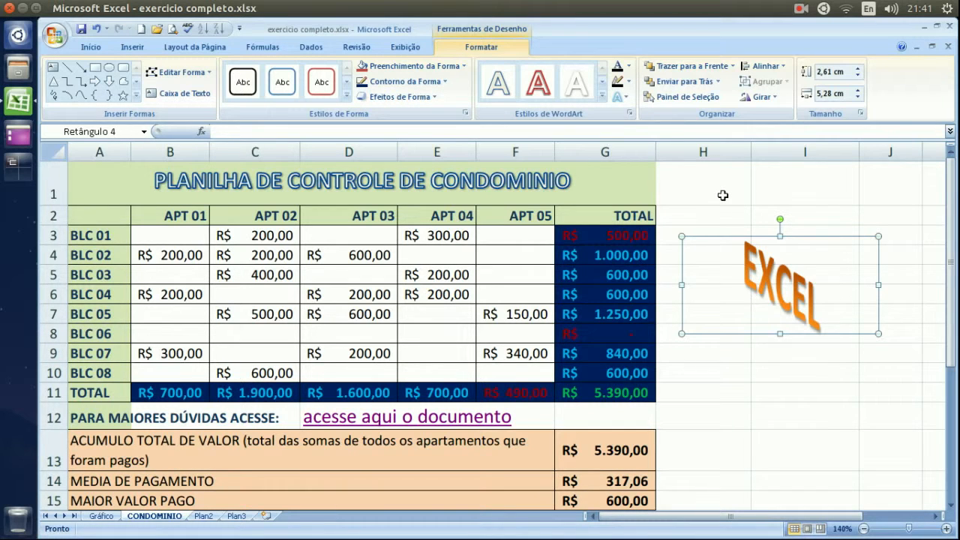
Browse the shape effects and shadow options for the EXCEL WordArt without applying any.
click(434, 97)
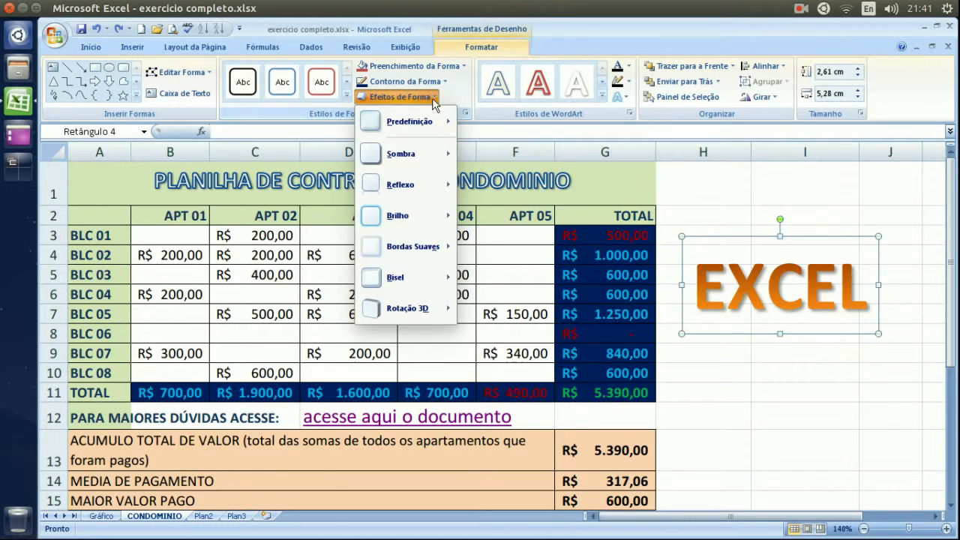
click(425, 157)
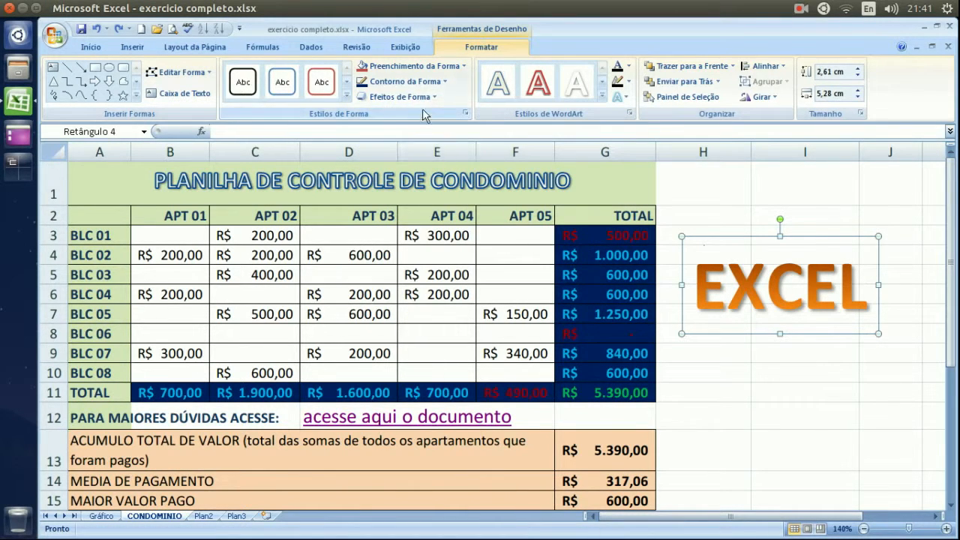
click(431, 83)
click(433, 82)
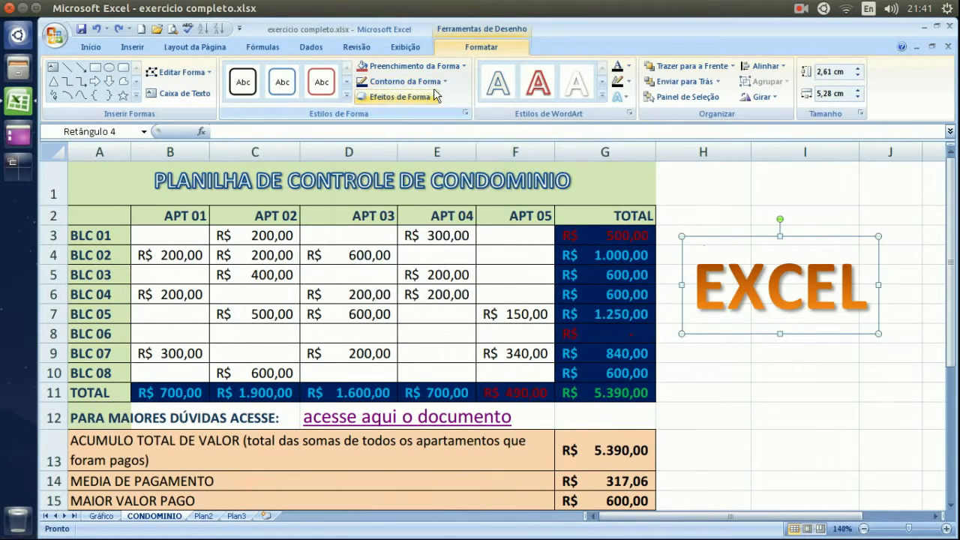
click(399, 96)
mouse_move(439, 157)
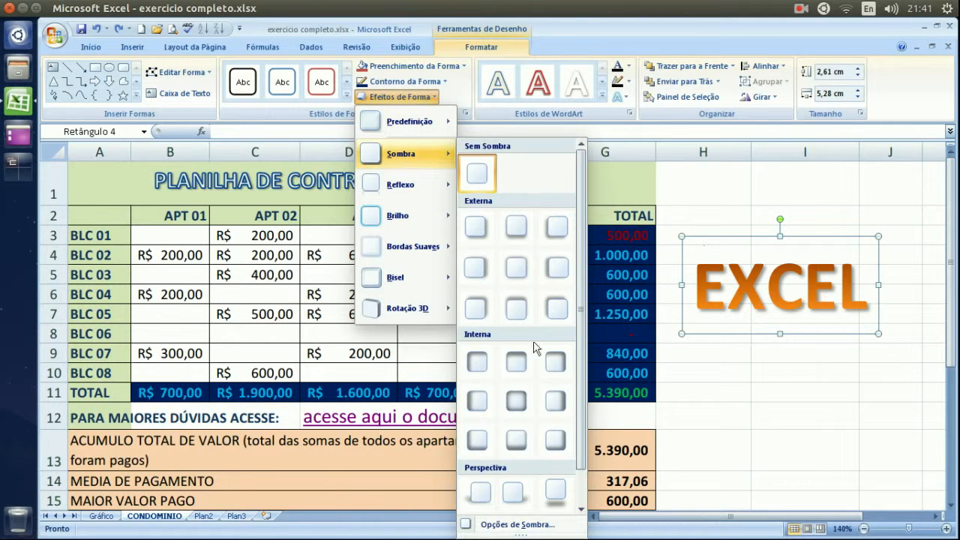
click(481, 368)
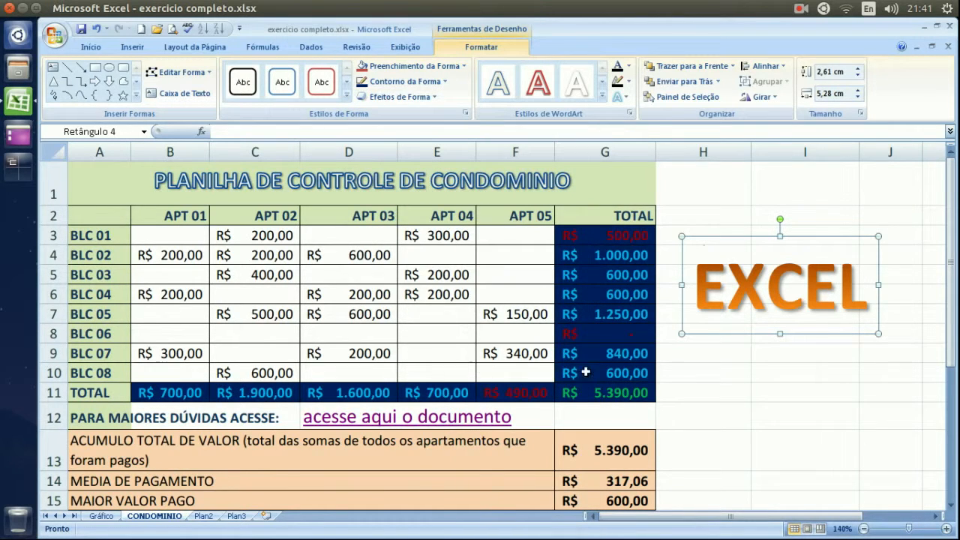
click(432, 98)
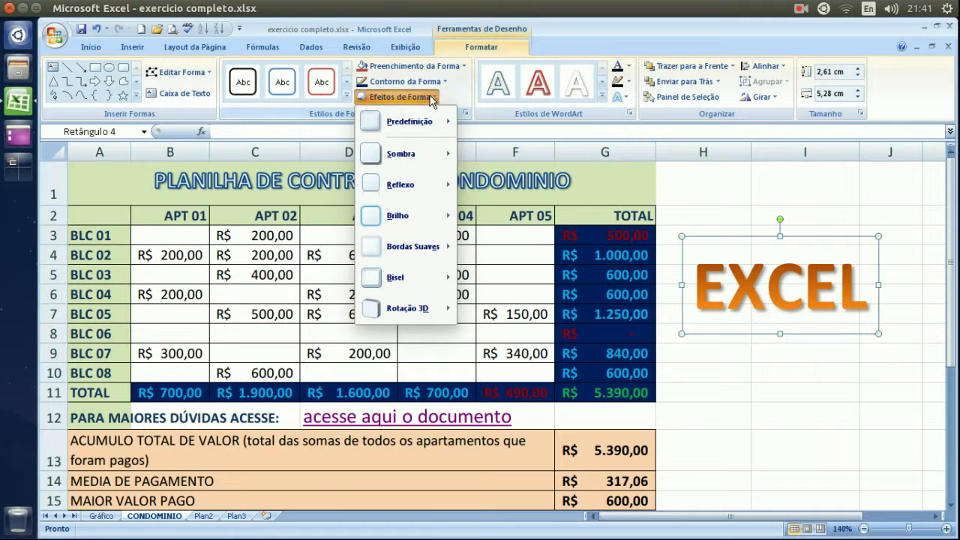
mouse_move(423, 321)
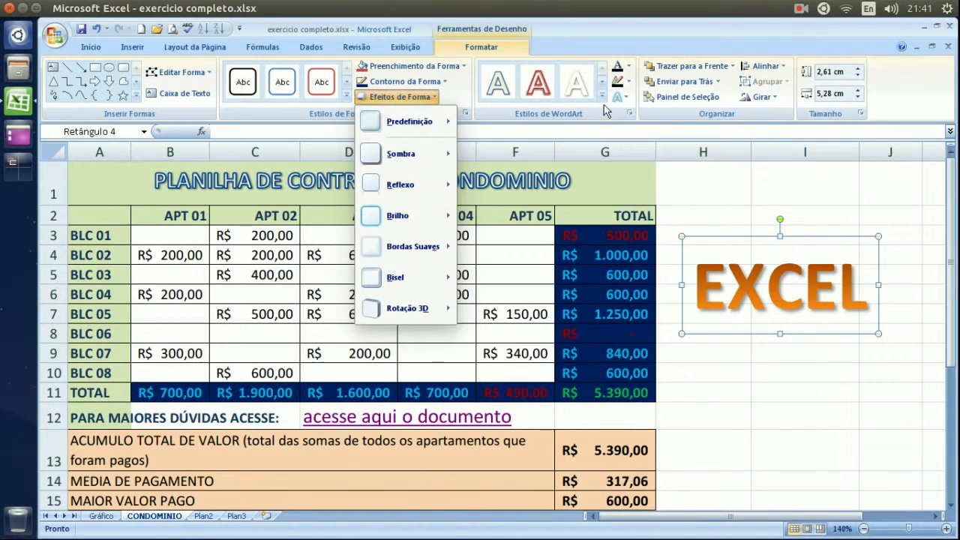
click(674, 113)
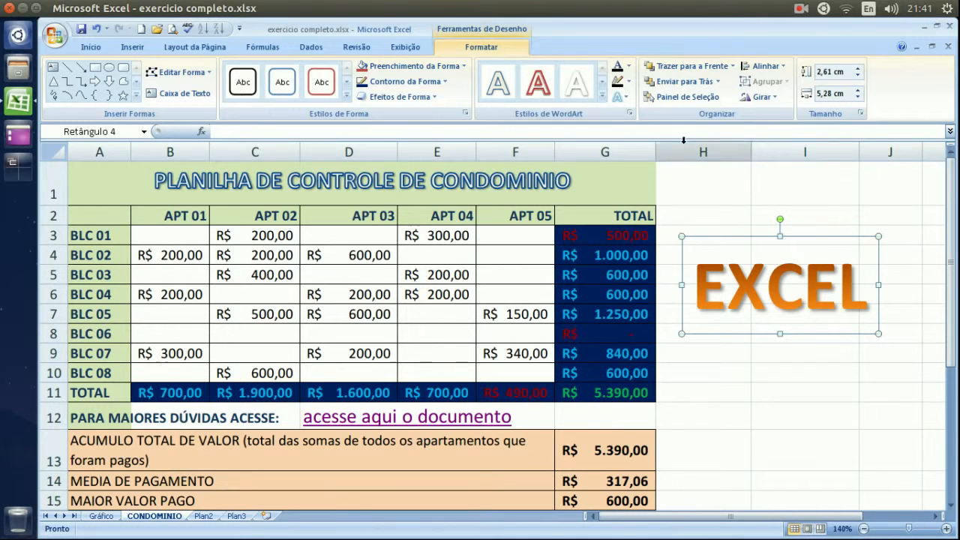
Fill the EXCEL text dark blue and give it a new outline colour.
click(630, 66)
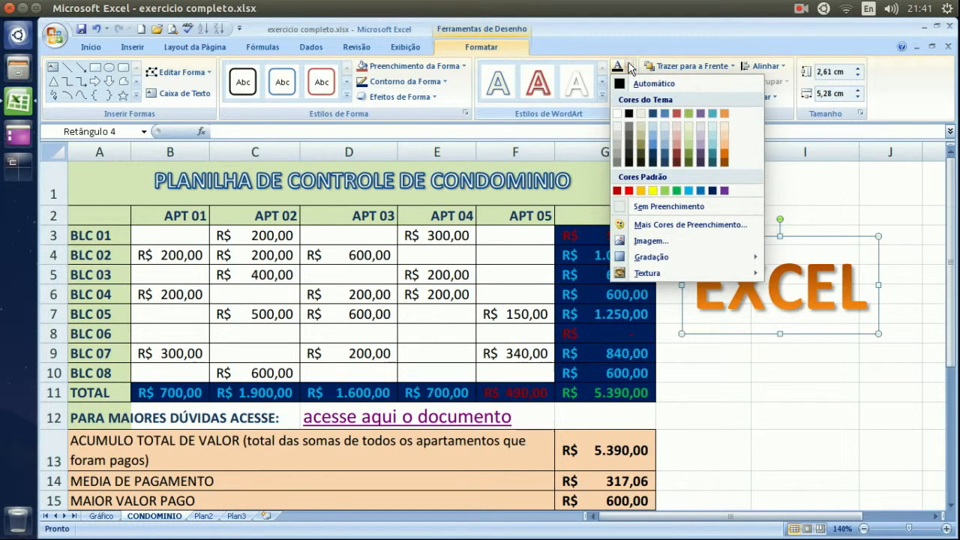
click(665, 153)
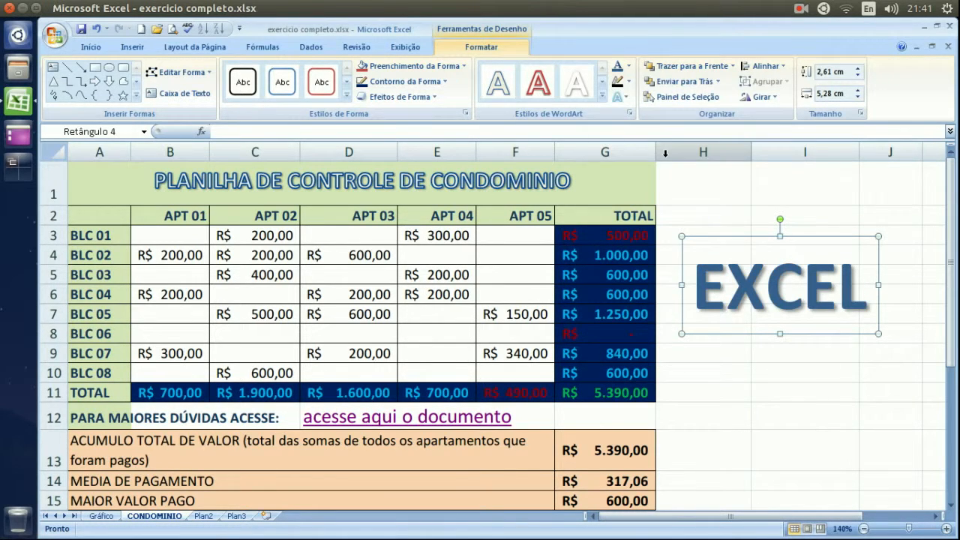
click(629, 83)
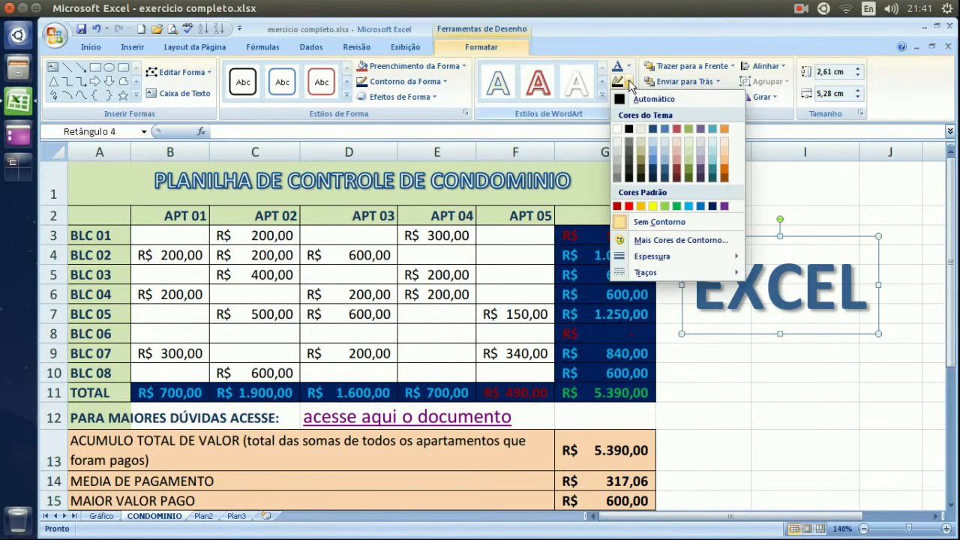
click(725, 160)
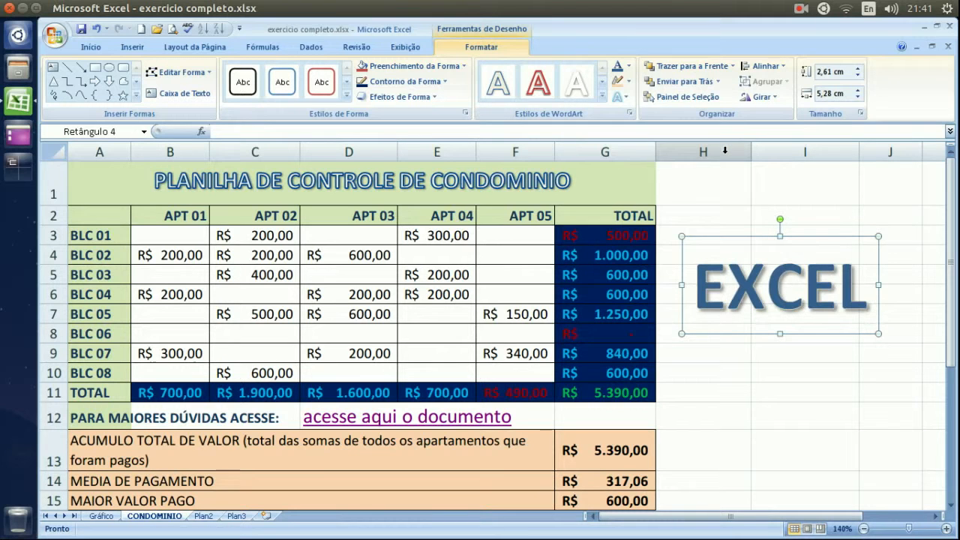
Add a yellow-green glow to the EXCEL text, then return to cell I2.
click(625, 97)
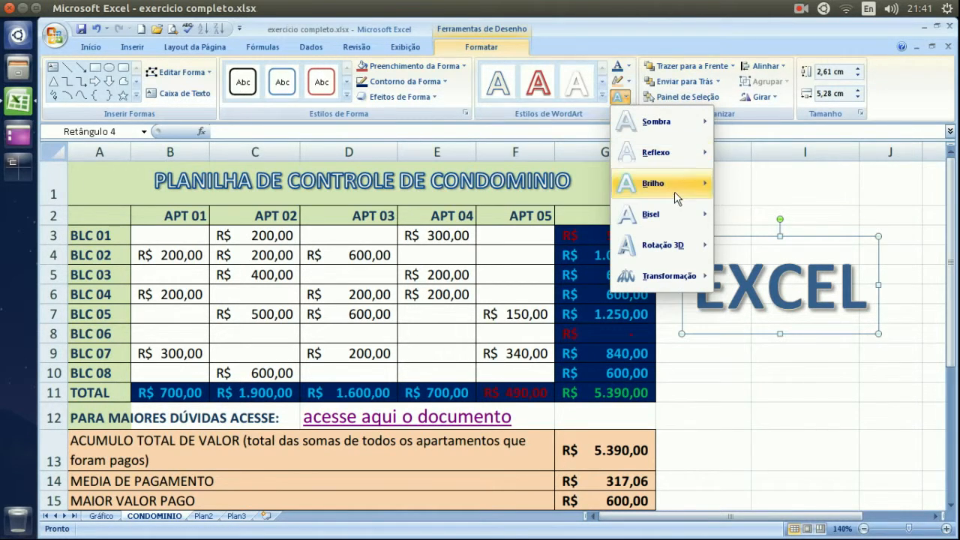
mouse_move(674, 192)
click(790, 279)
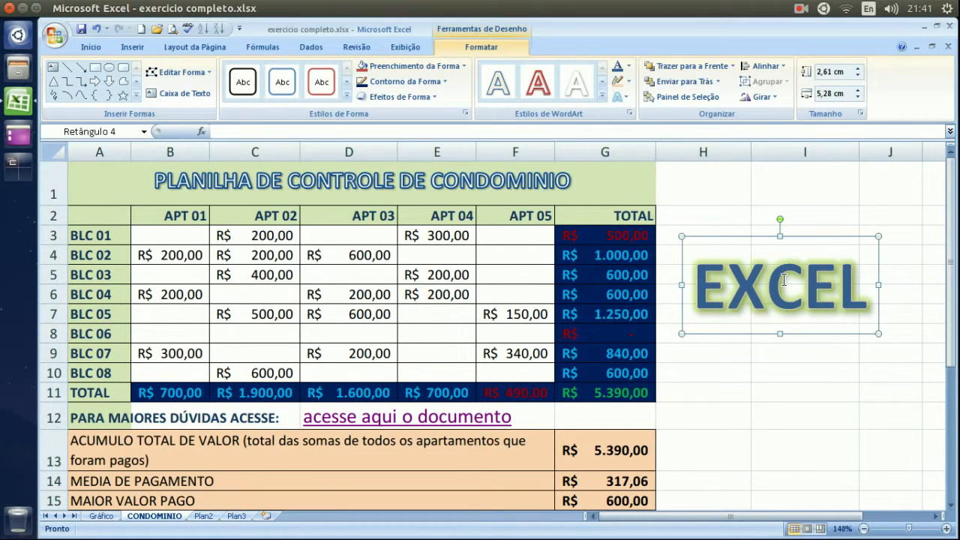
click(724, 198)
click(830, 220)
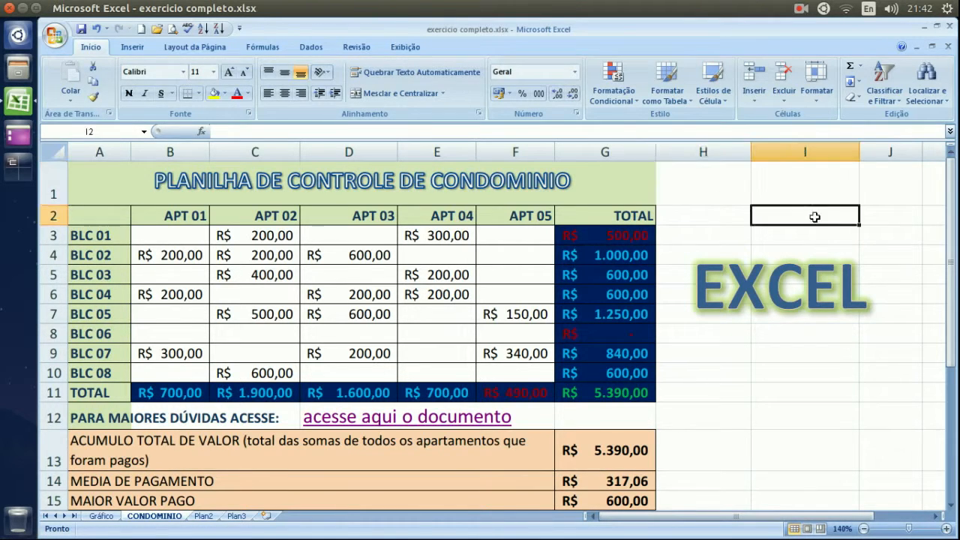
Select the whole EXCEL WordArt box and delete it, then make cell H7 active.
click(131, 48)
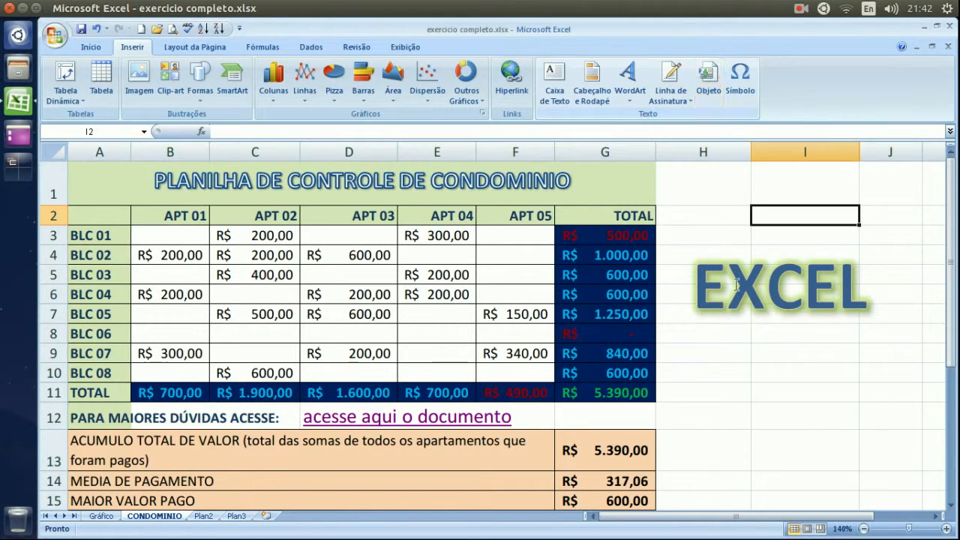
click(770, 267)
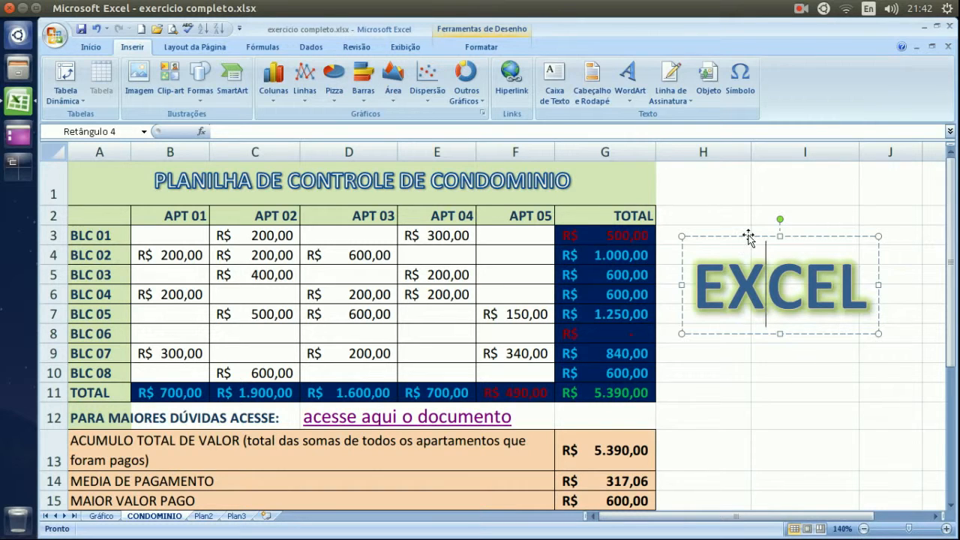
click(749, 236)
key(Delete)
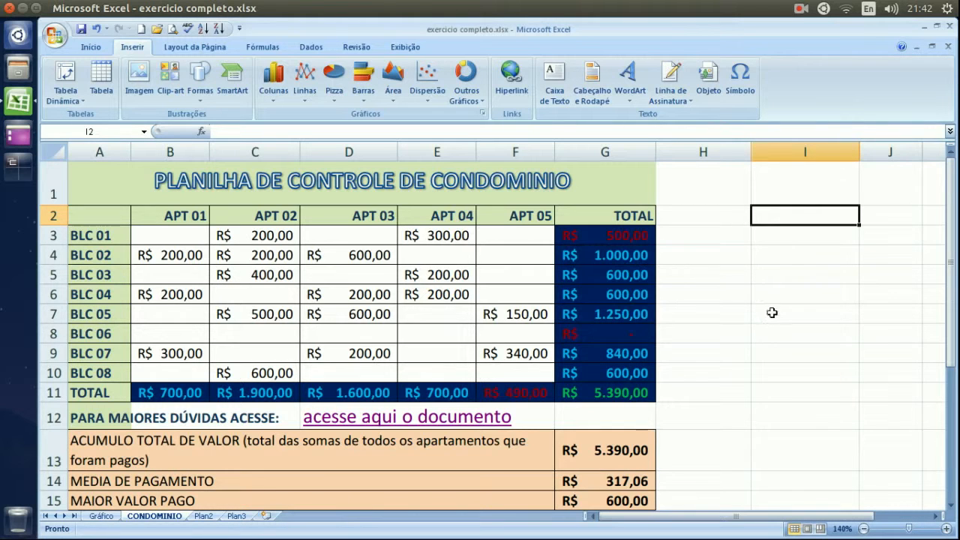
click(722, 308)
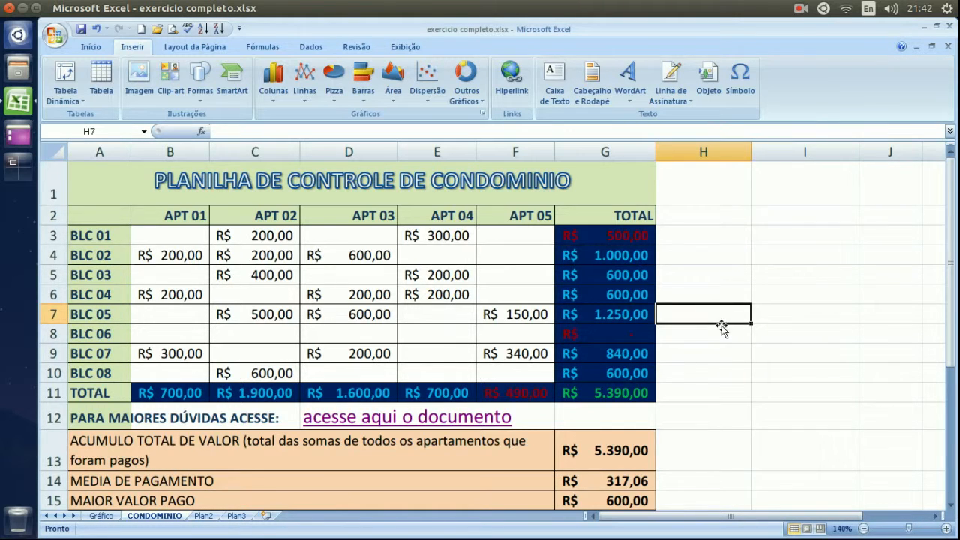
scroll(724, 378, down, 3)
scroll(724, 353, up, 2)
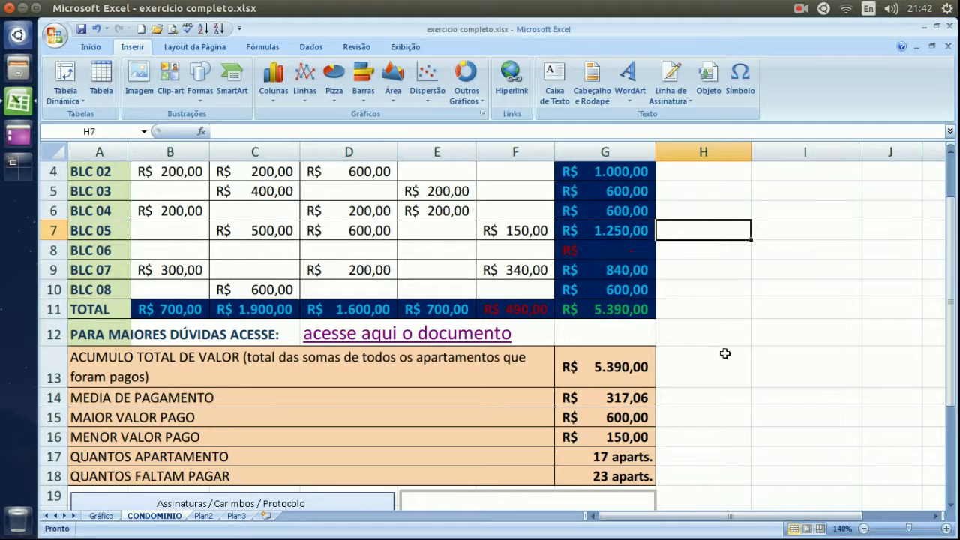
From cell H10, start a Microsoft Office signature line and dismiss the digital signature notice.
click(729, 288)
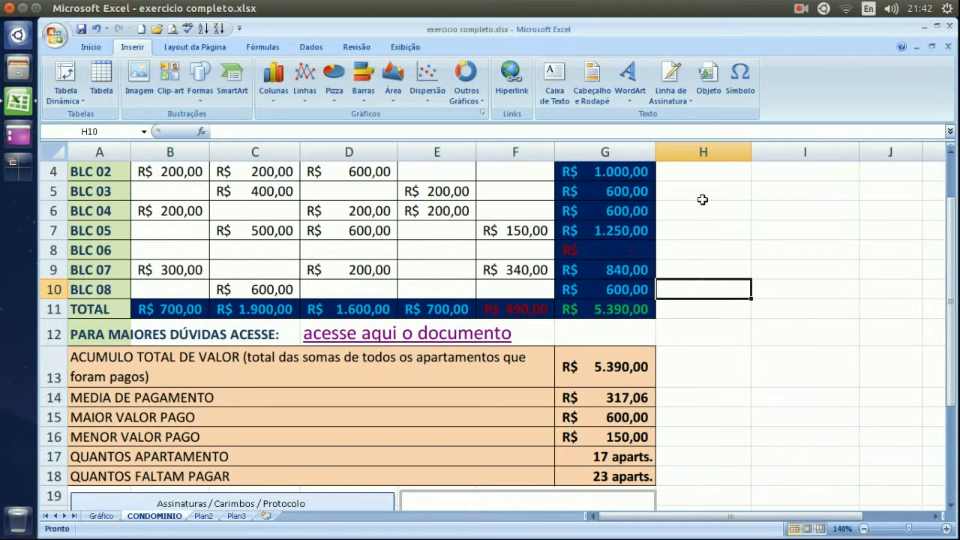
click(690, 100)
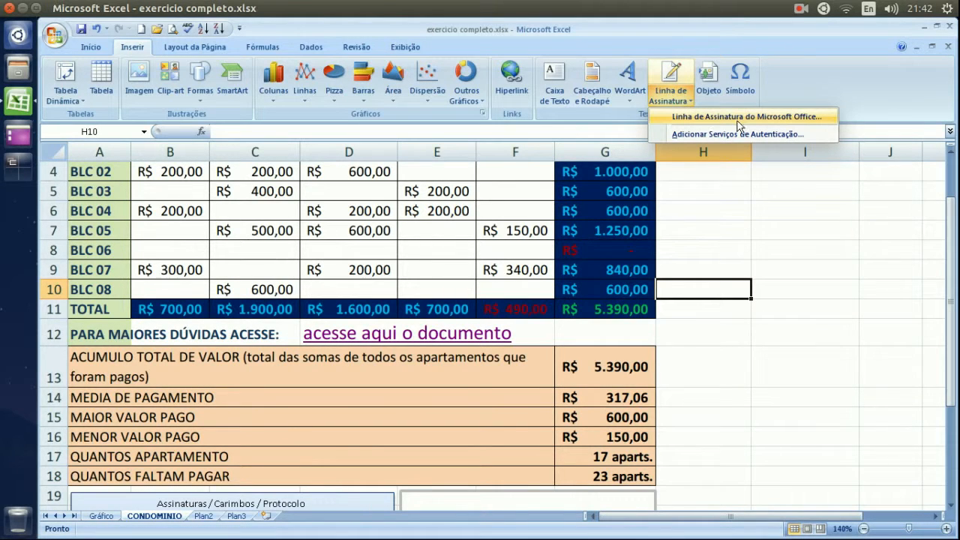
click(797, 117)
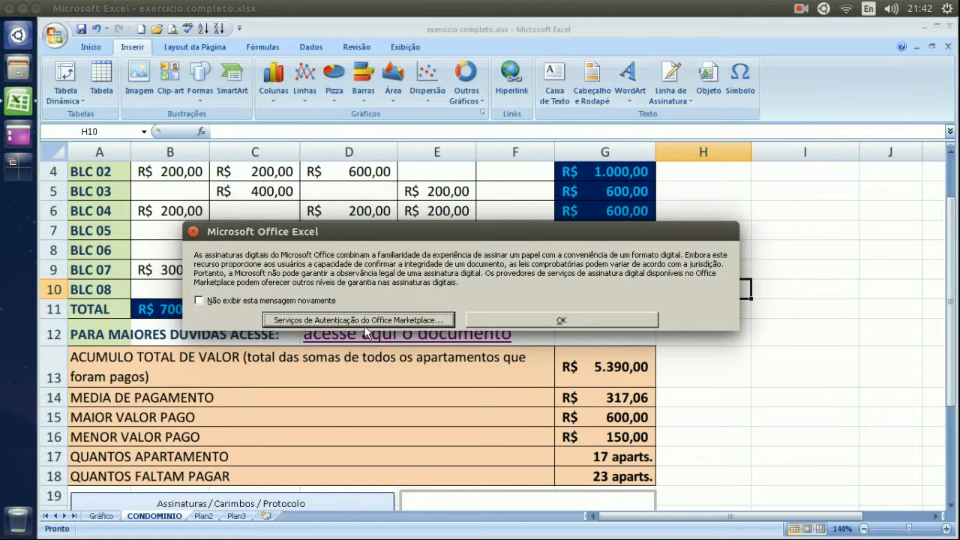
click(573, 319)
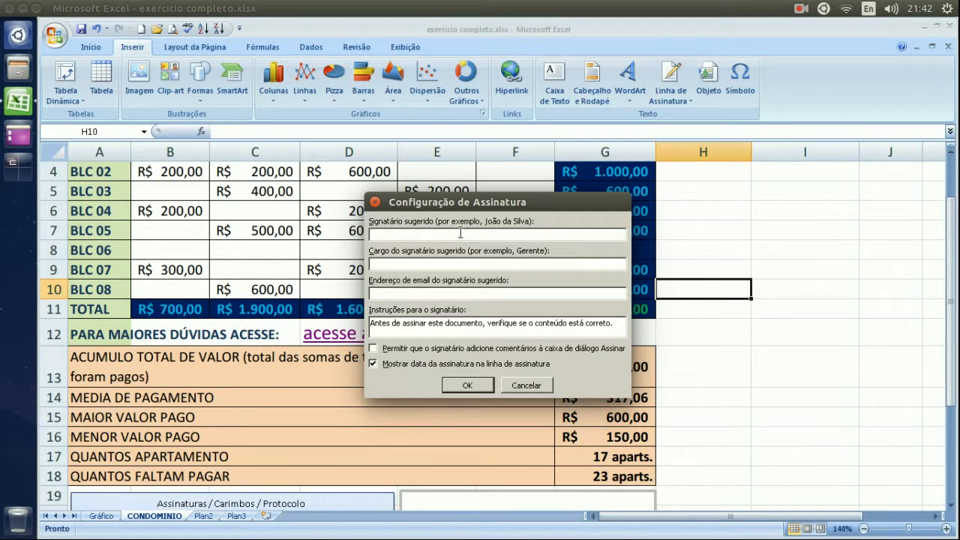
Enter the signer's name, the title Diretor and the signer's e-mail address, then confirm.
text(aDRIAN)
key(BackSpace)
key(BackSpace)
key(BackSpace)
click(418, 263)
text(Dir)
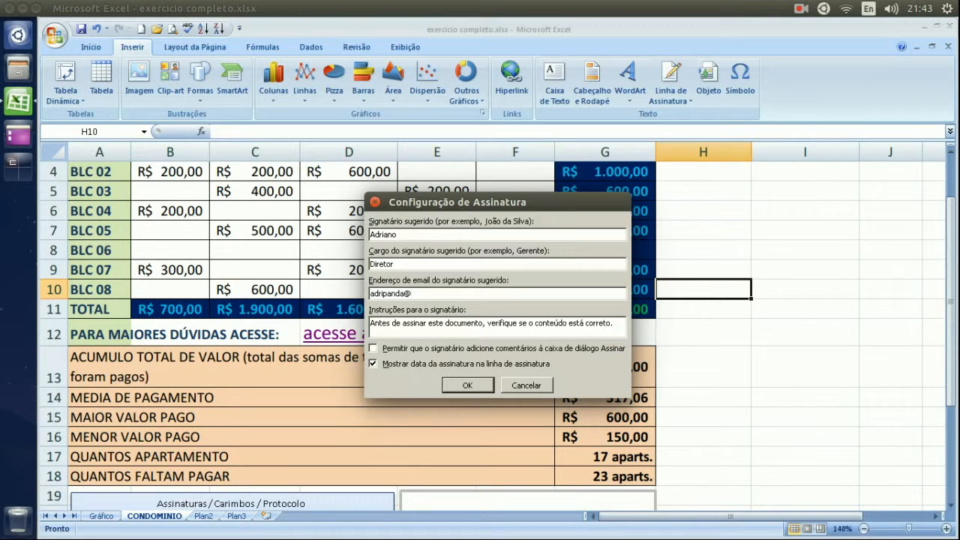
click(469, 385)
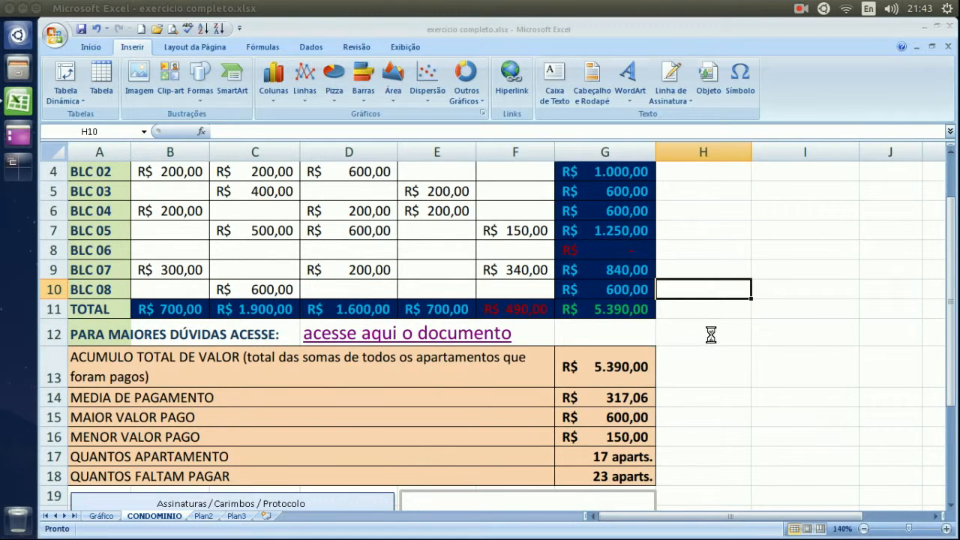
Shrink the Diretor signature line, move it beside the totals table, then delete it.
click(729, 367)
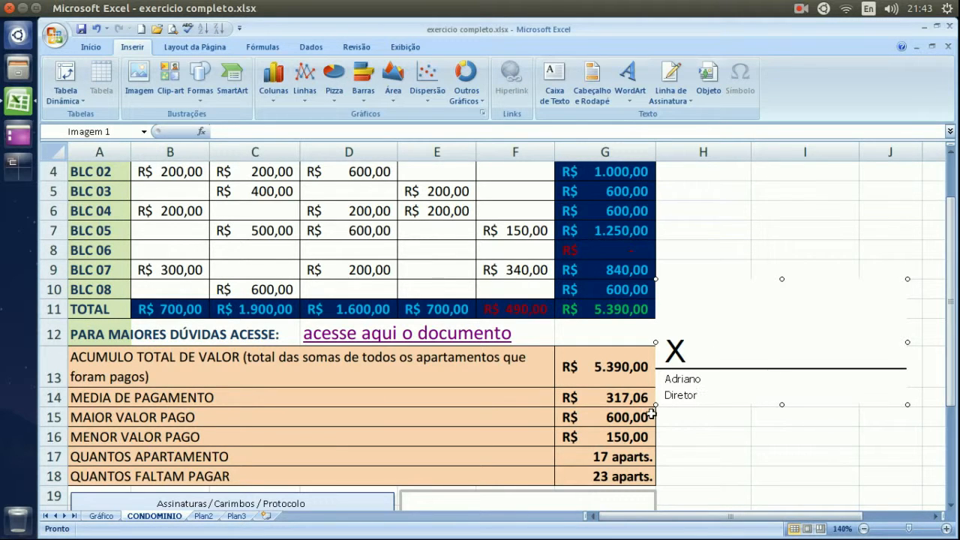
mouse_move(655, 405)
mouse_down()
mouse_move(701, 349)
mouse_move(733, 333)
mouse_up()
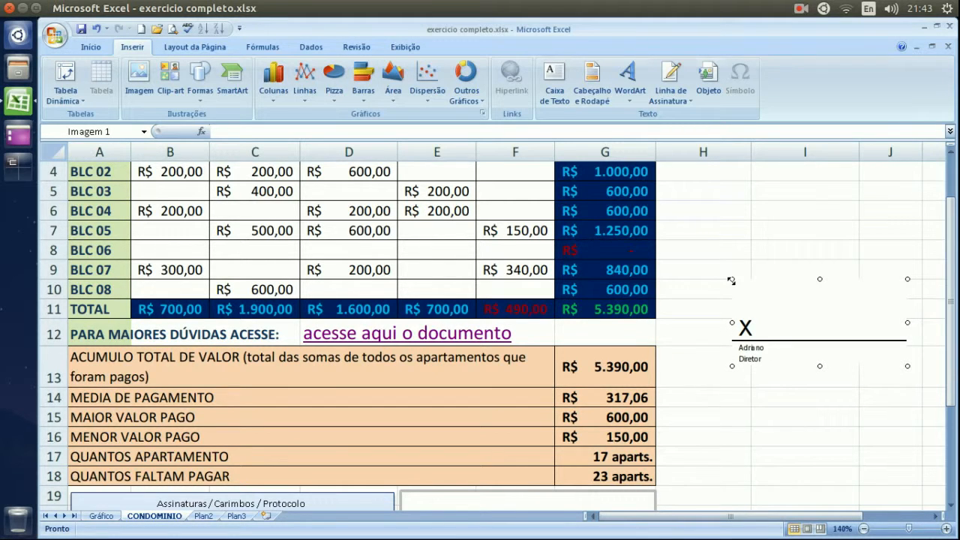
drag(731, 279, 772, 299)
mouse_move(809, 338)
mouse_down()
mouse_move(756, 317)
mouse_move(701, 268)
mouse_up()
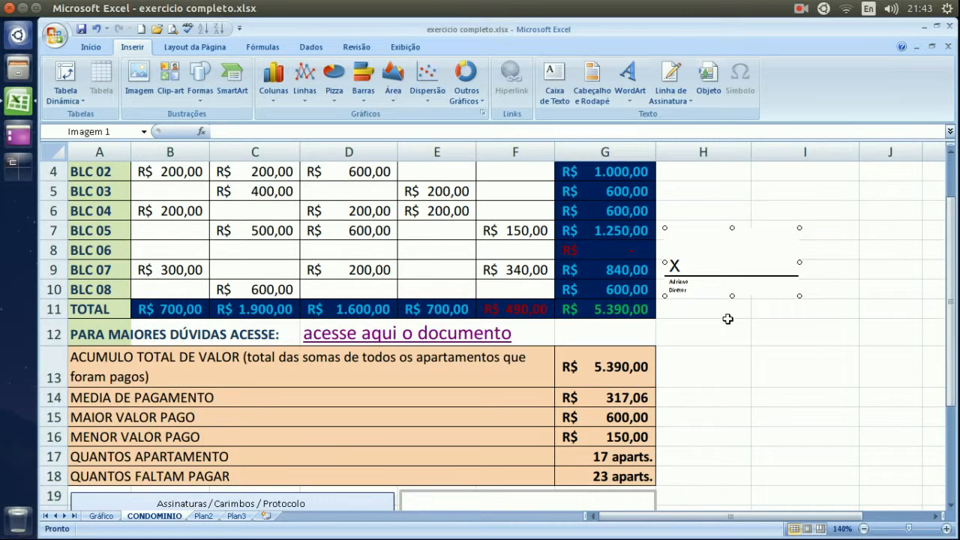
key(Delete)
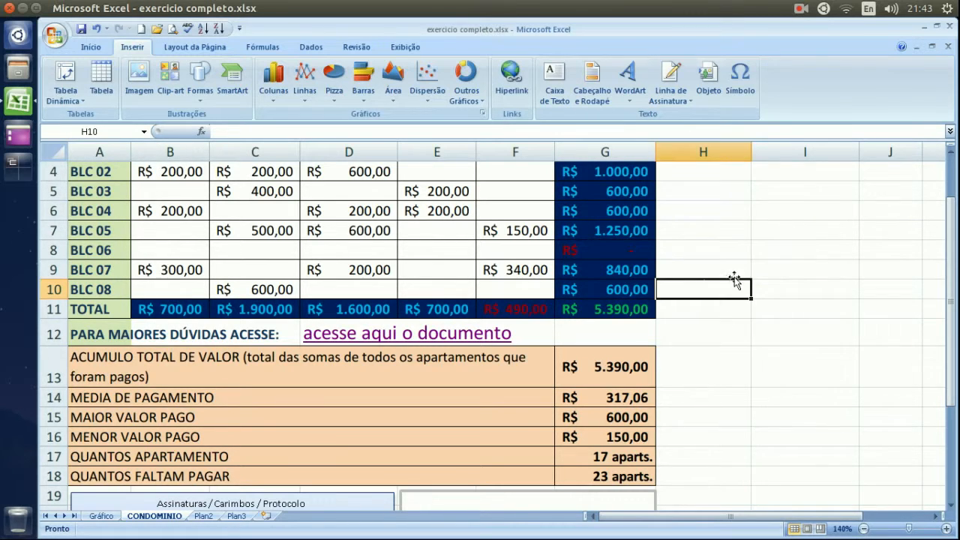
click(771, 229)
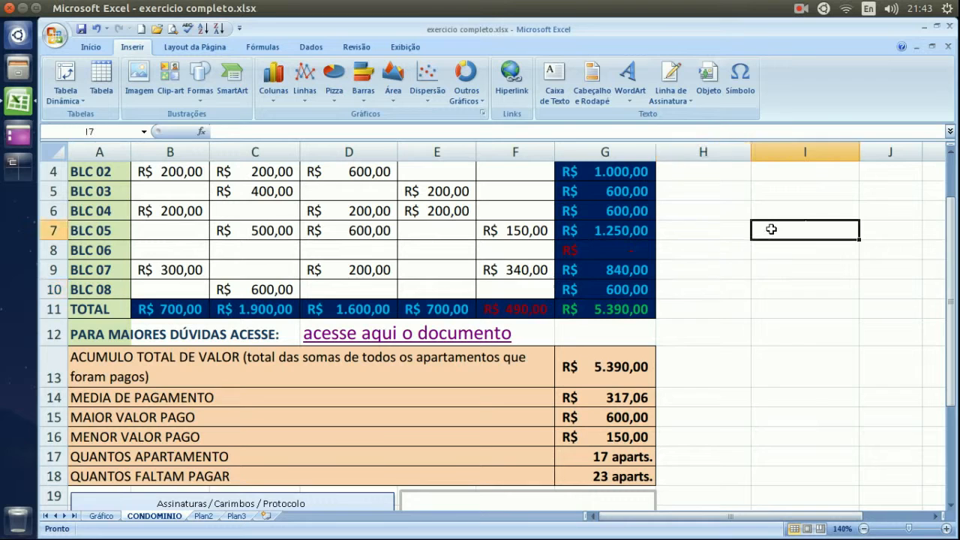
click(739, 255)
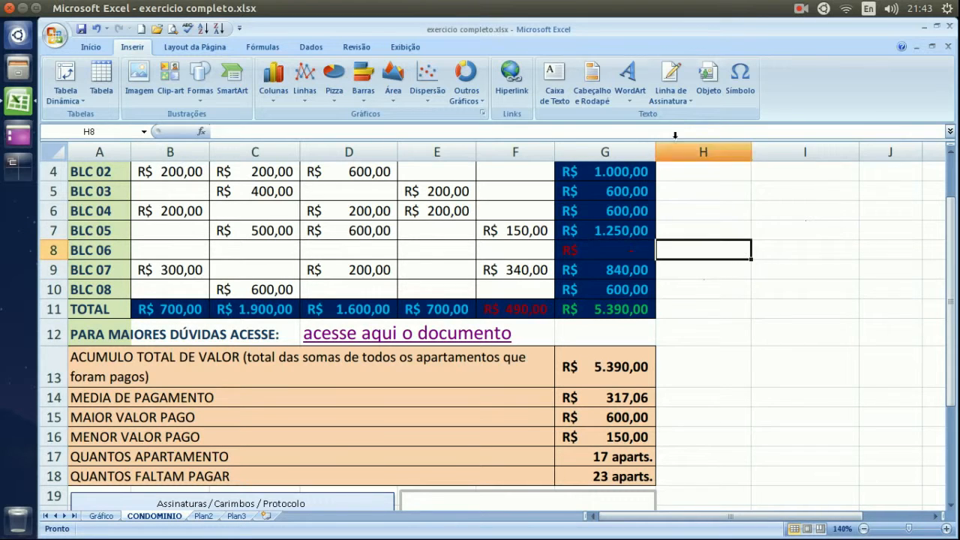
click(708, 332)
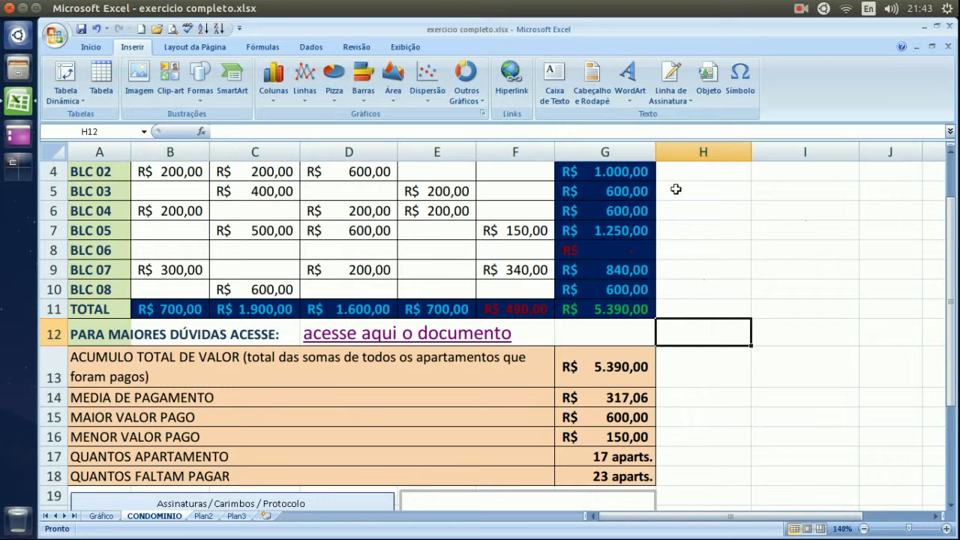
click(684, 104)
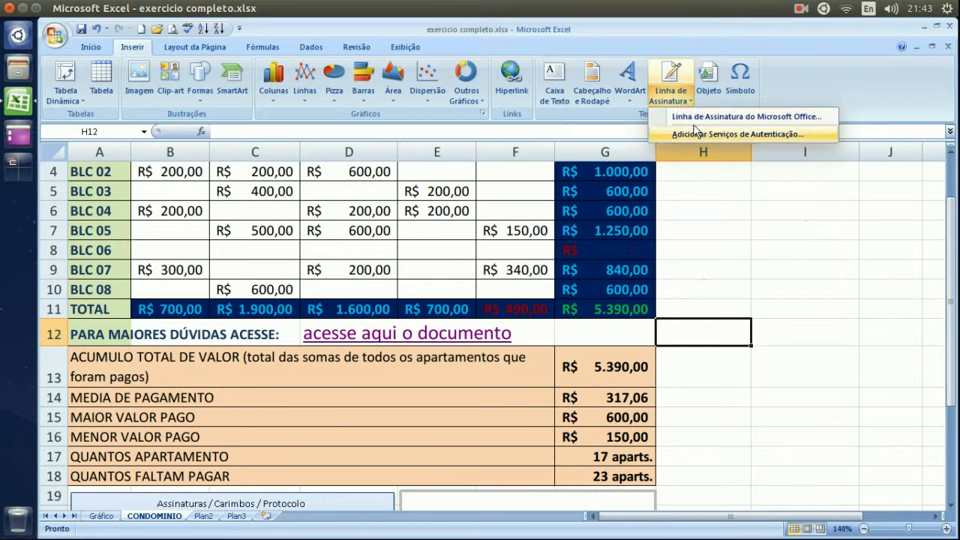
click(770, 119)
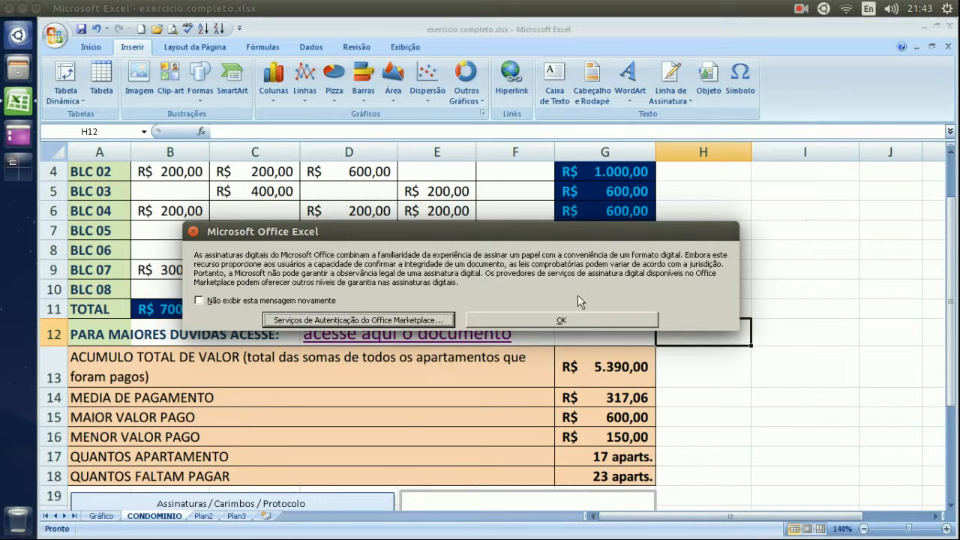
click(584, 319)
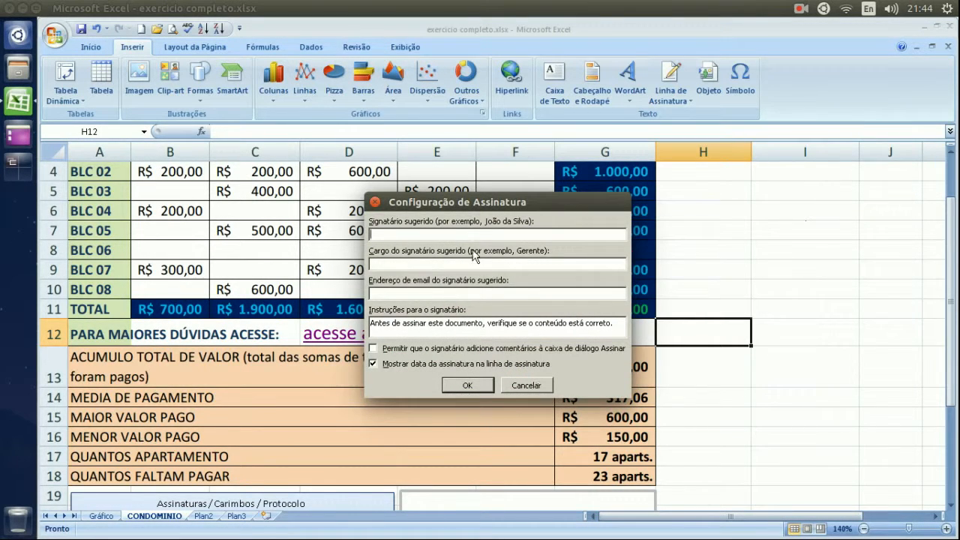
click(525, 385)
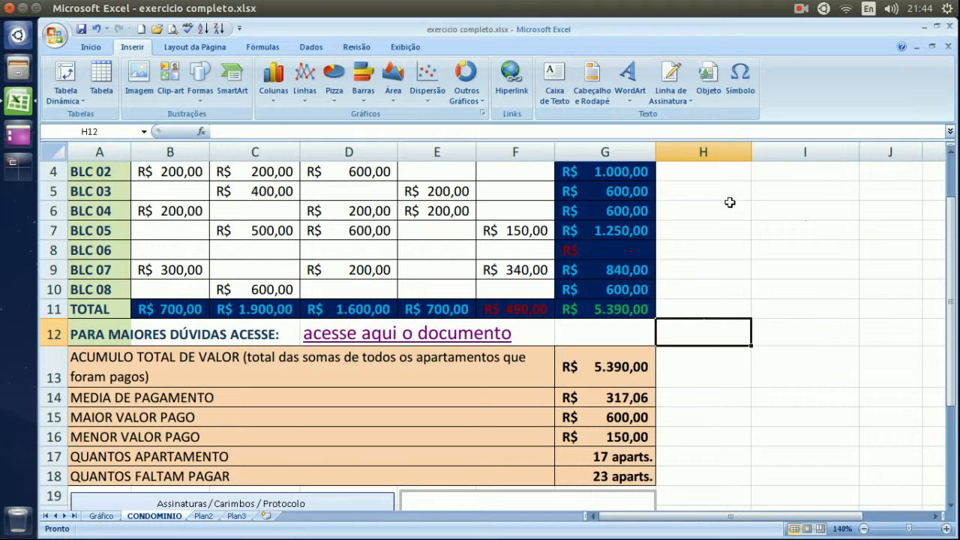
click(740, 229)
click(801, 232)
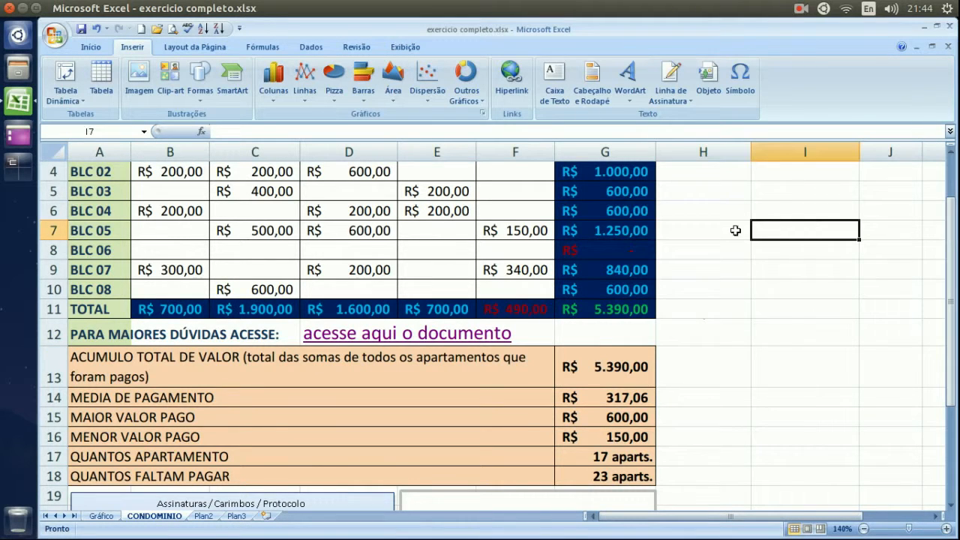
click(734, 231)
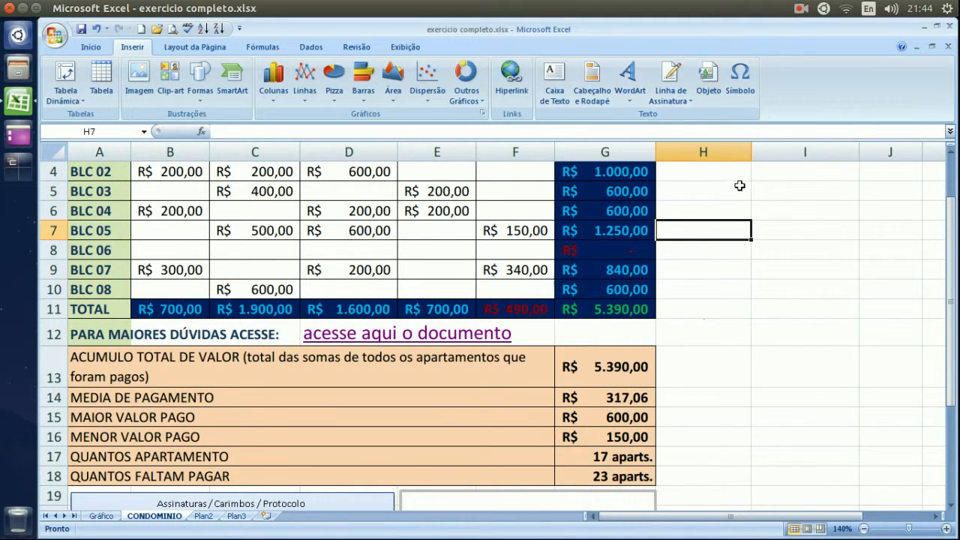
click(788, 197)
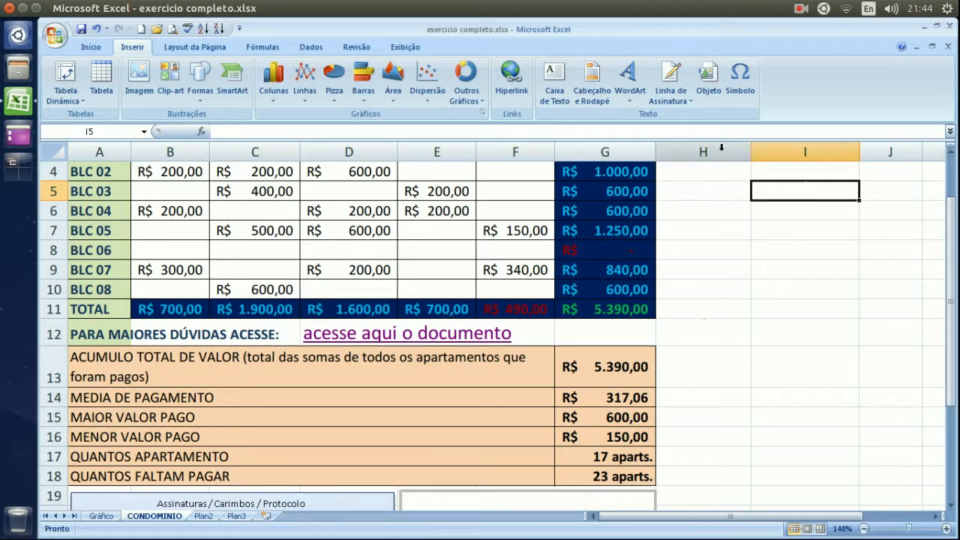
click(709, 92)
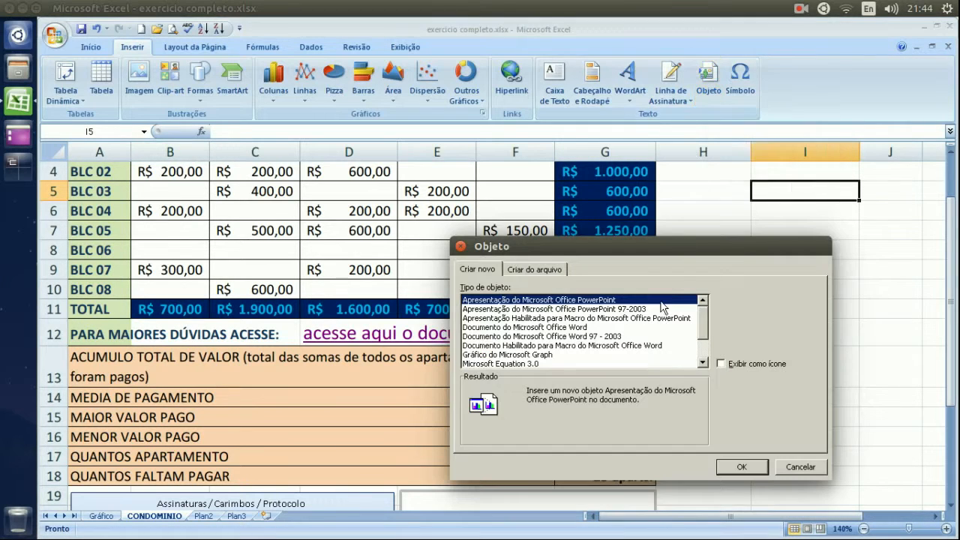
click(798, 467)
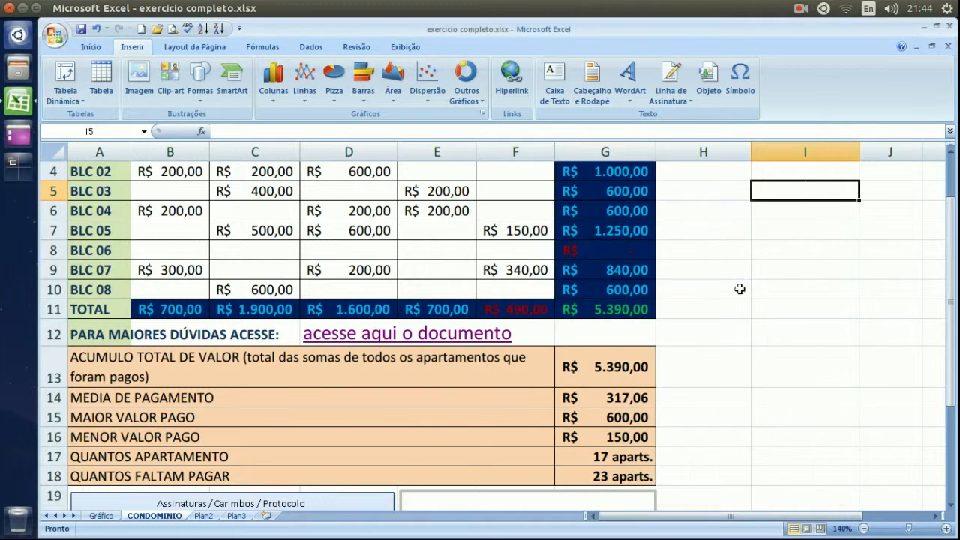
click(705, 98)
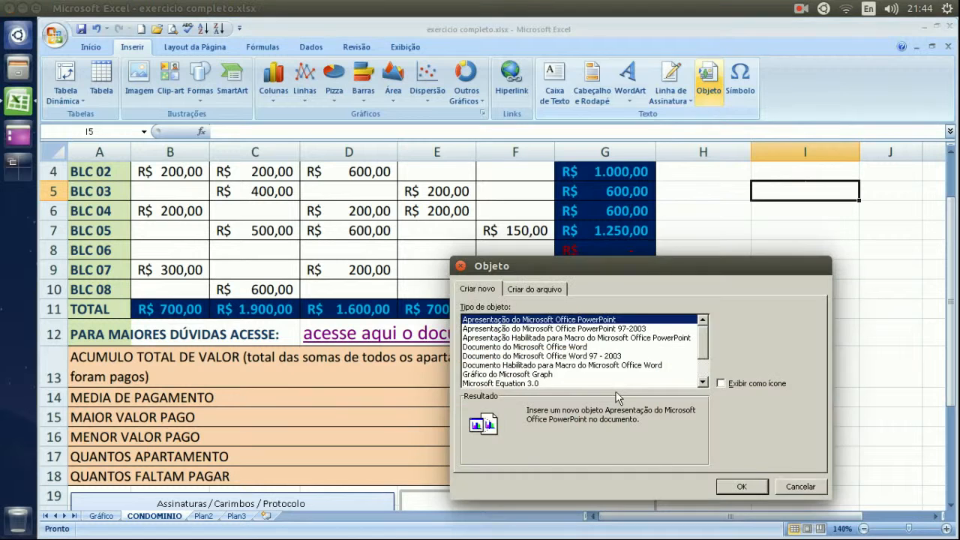
click(618, 375)
click(617, 365)
scroll(623, 344, down, 1)
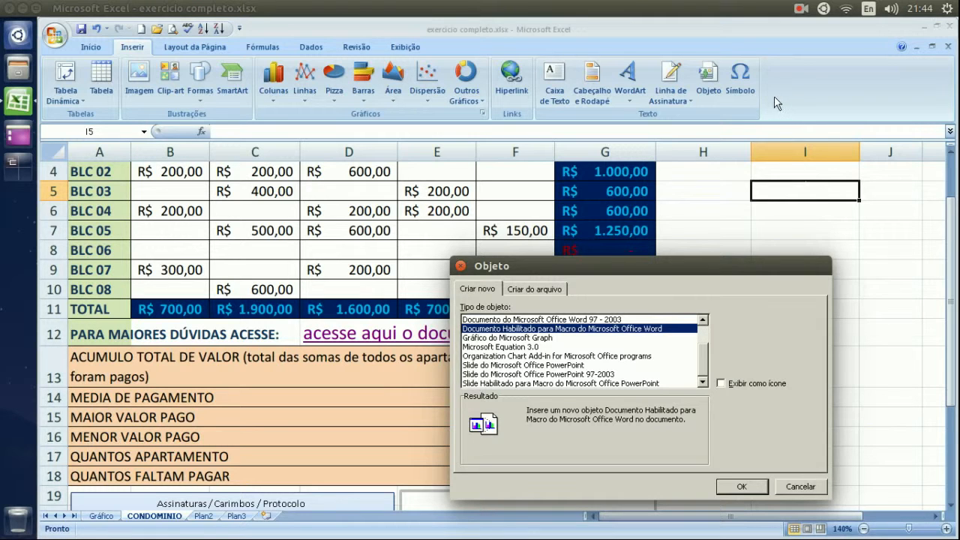
click(598, 357)
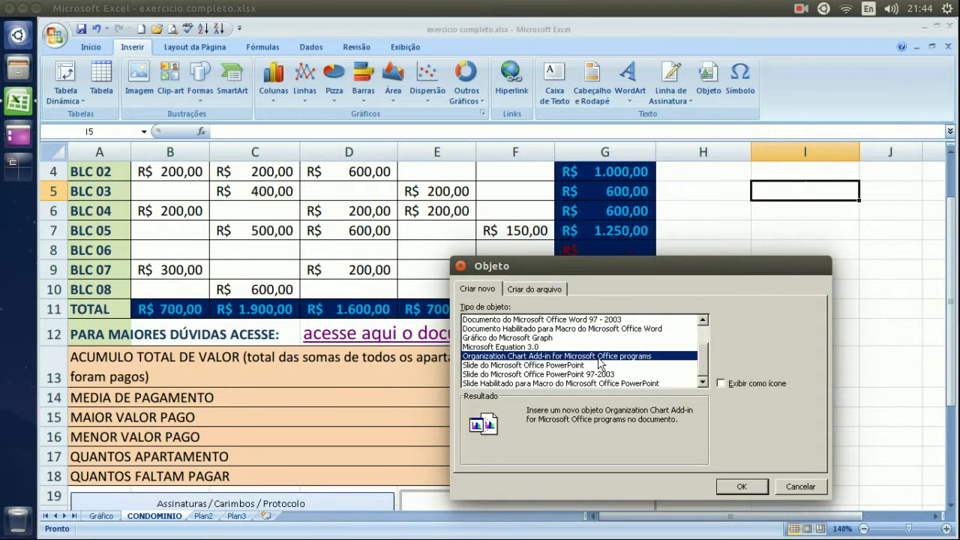
scroll(599, 360, up, 1)
scroll(599, 360, down, 1)
click(575, 330)
click(573, 365)
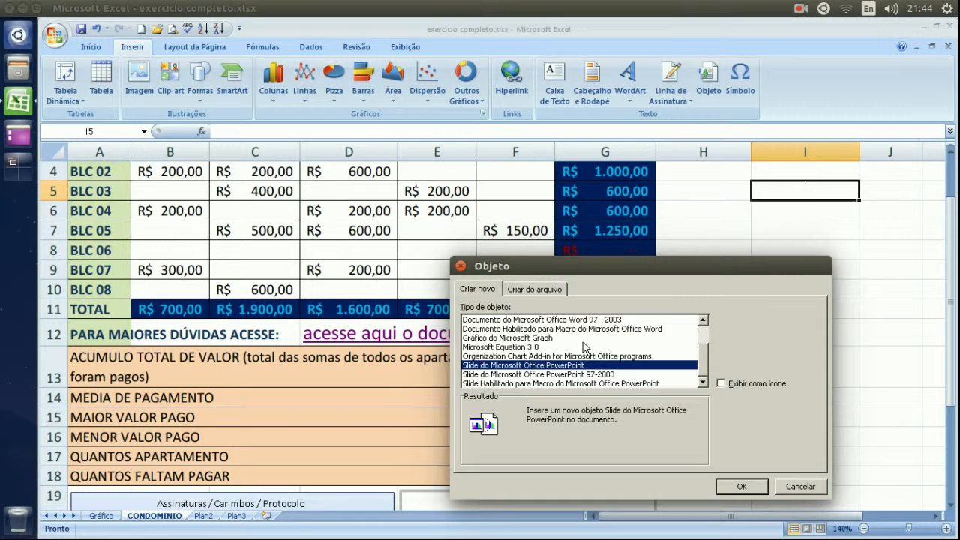
scroll(585, 347, up, 1)
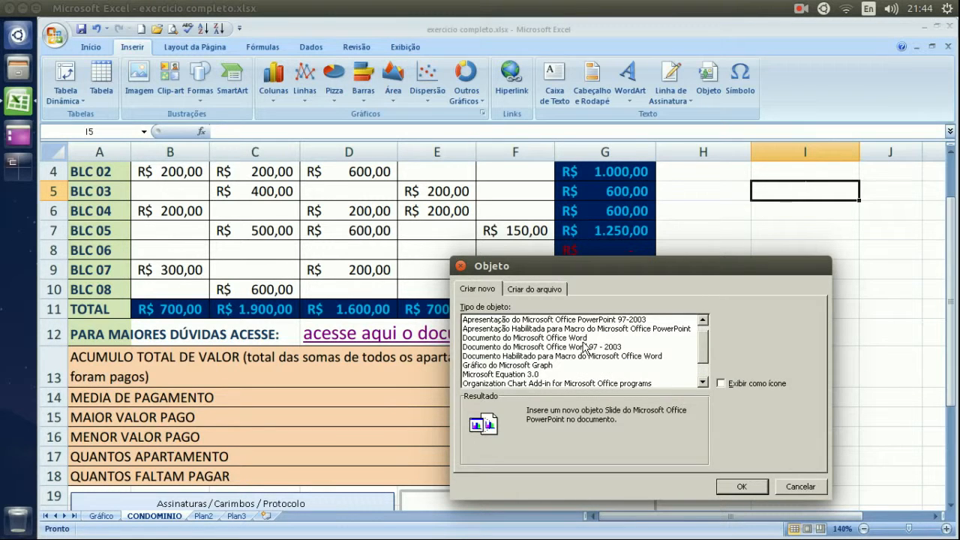
click(584, 346)
scroll(584, 346, down, 1)
click(560, 357)
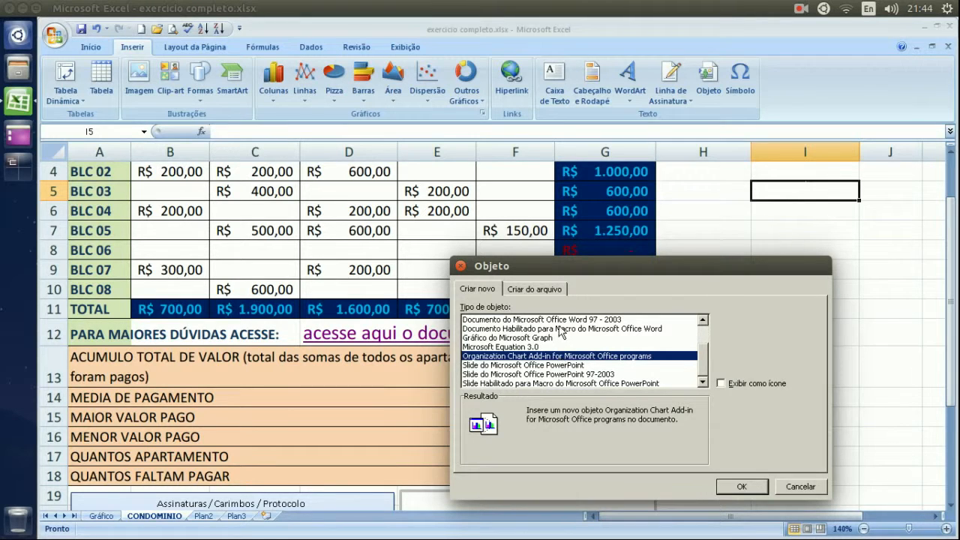
click(560, 330)
click(555, 365)
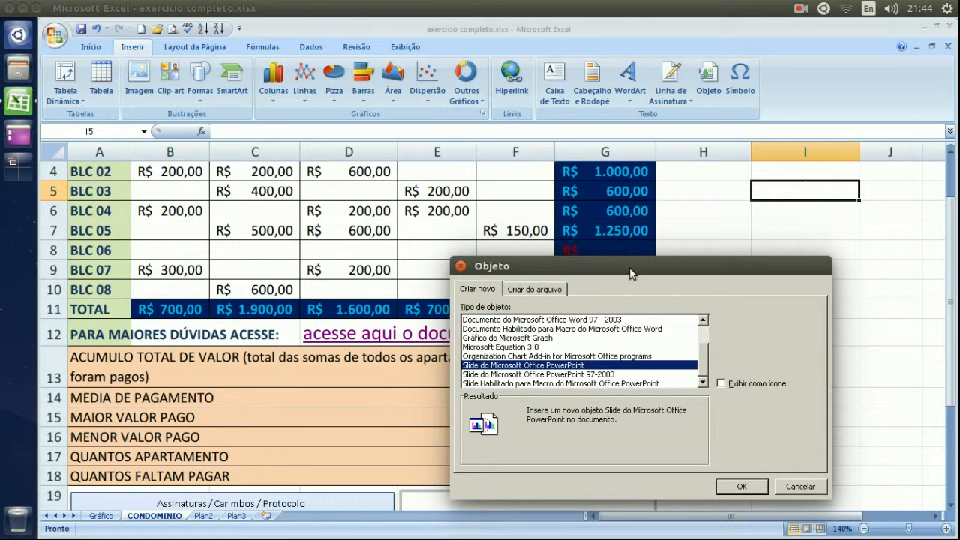
click(590, 337)
click(565, 357)
click(559, 365)
click(557, 356)
click(806, 487)
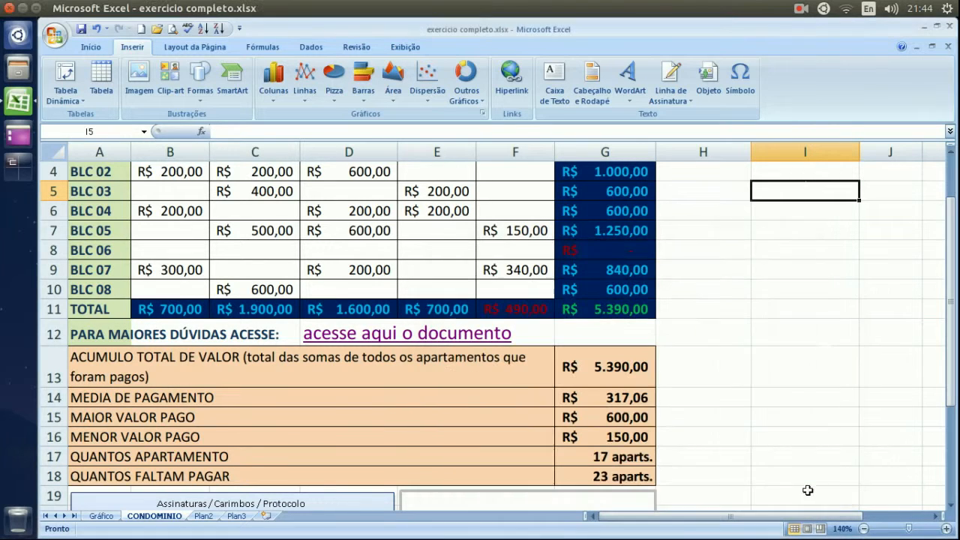
click(732, 219)
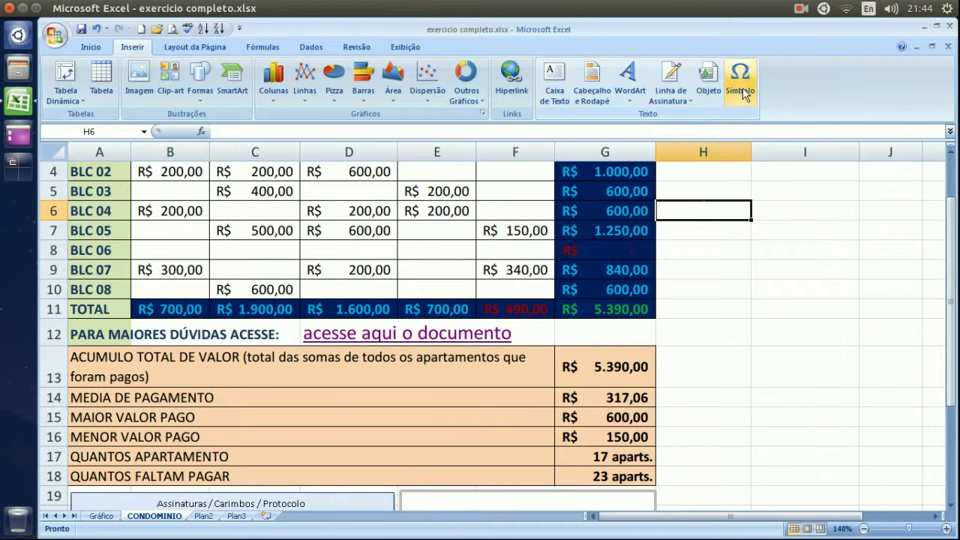
click(748, 289)
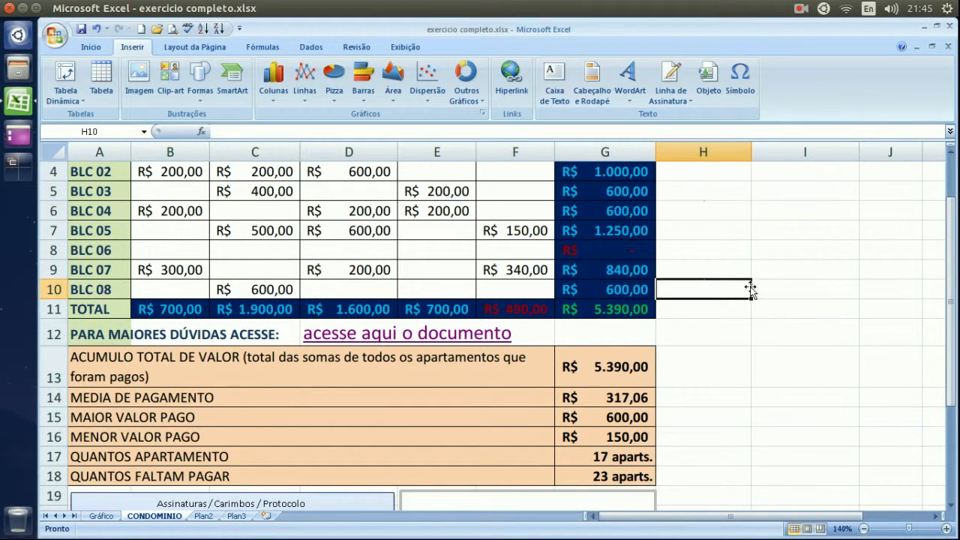
click(761, 339)
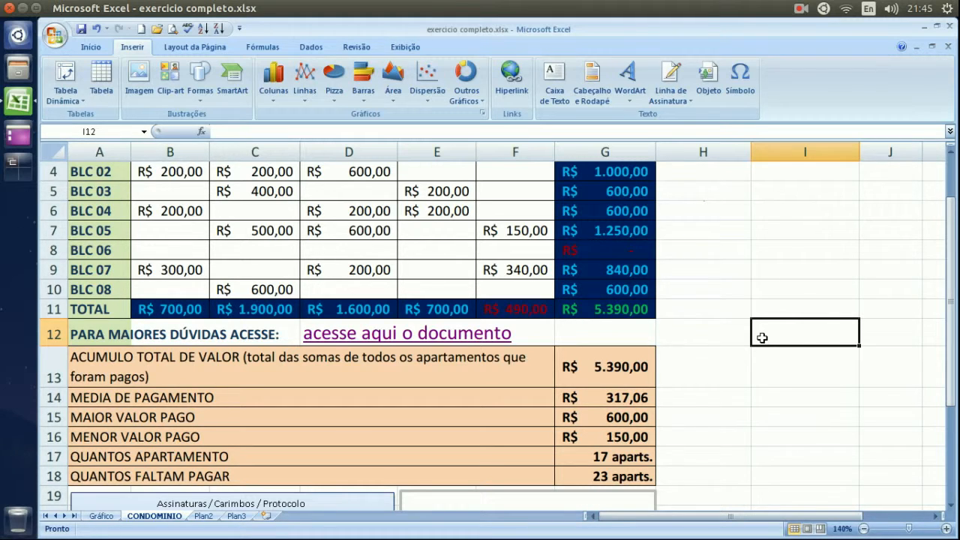
Scroll below the two signature boxes and select cell A26 for the legal note.
click(765, 227)
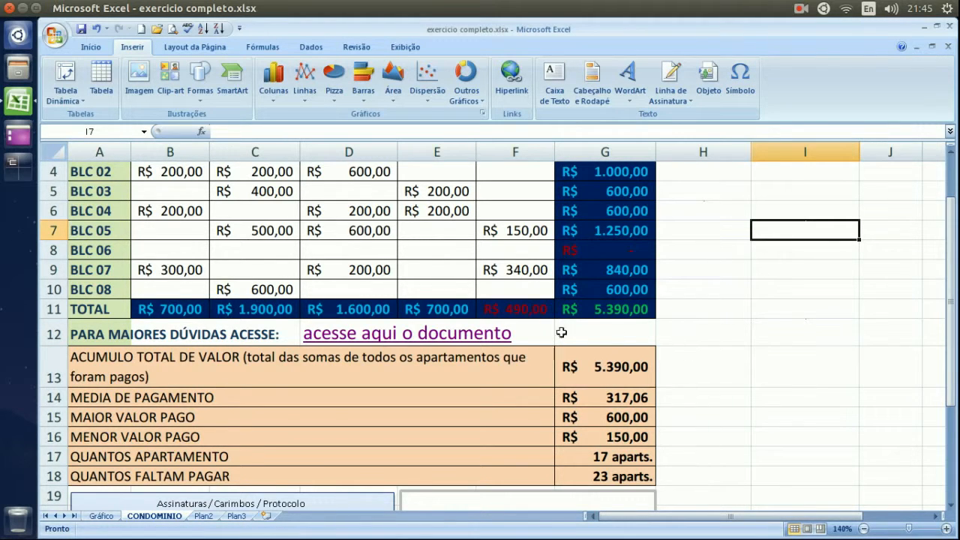
scroll(697, 442, down, 3)
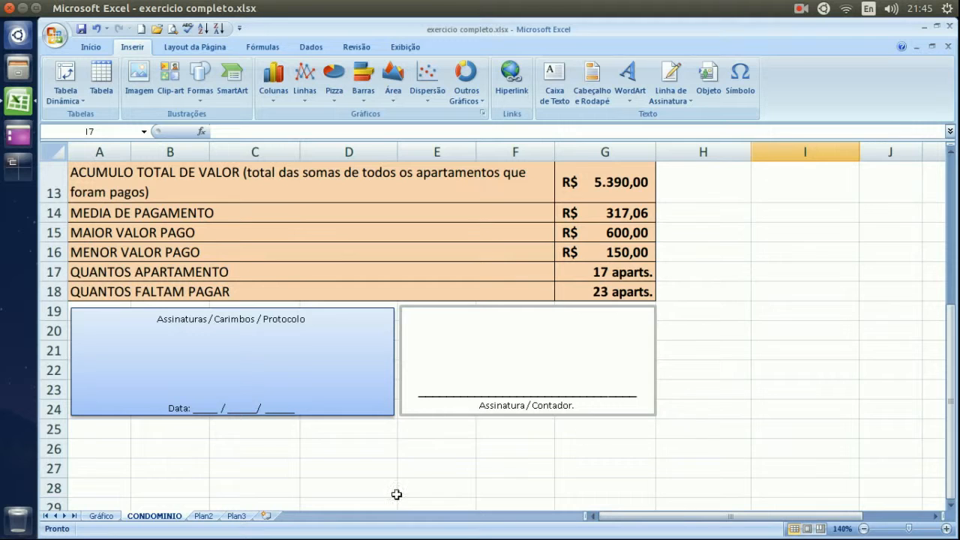
click(102, 445)
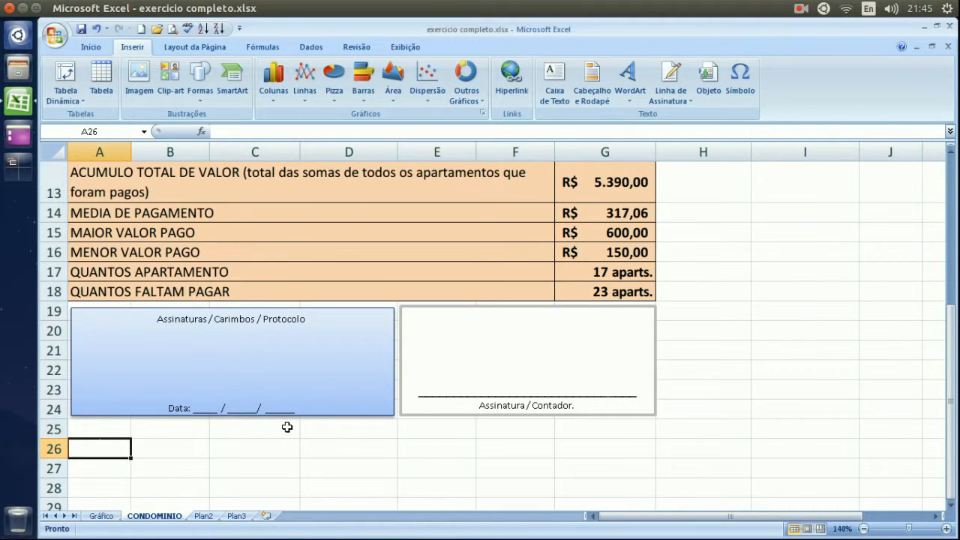
Type 'As concordancias do relatorio acima estao em conjunto com a lei 1289' into A26, fixing 'conjuinto'.
text(As concor)
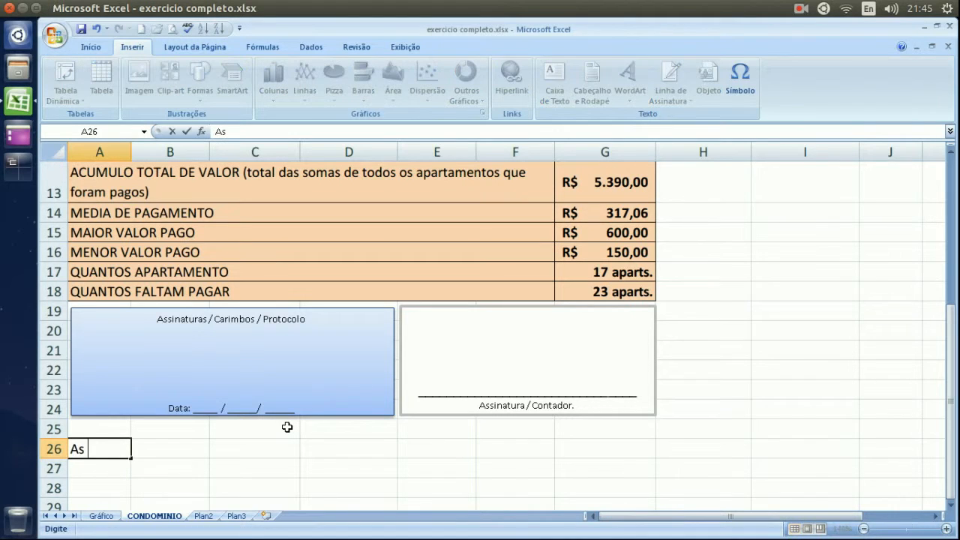
text(ias )
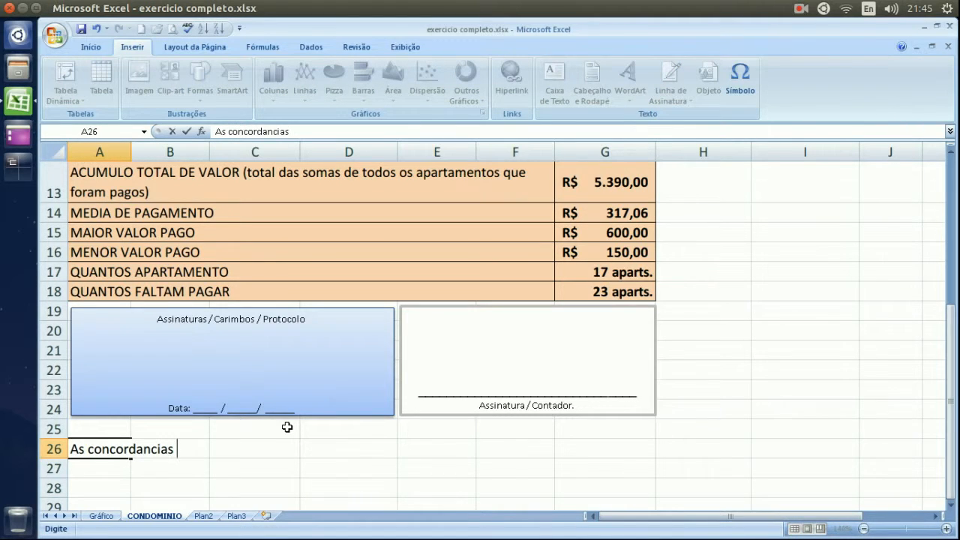
text(do relatorio a)
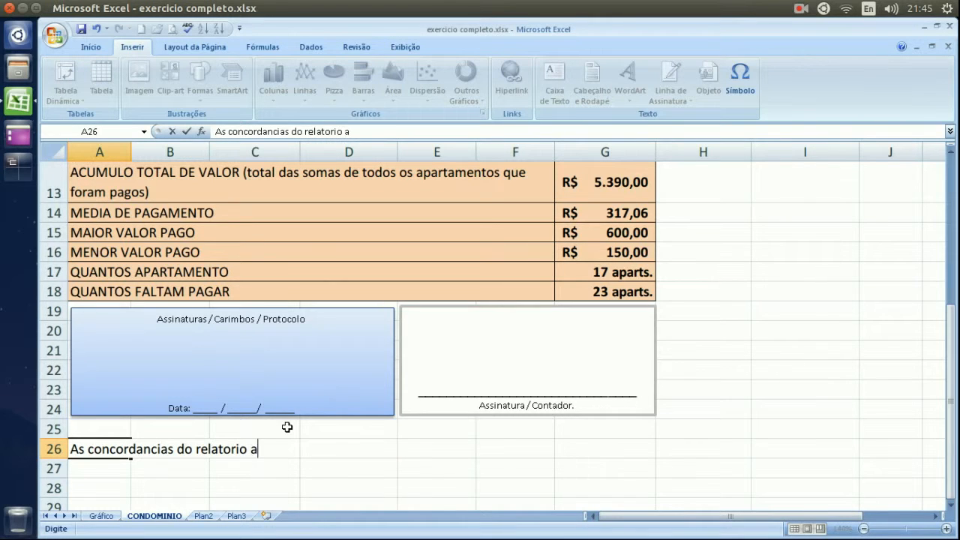
text(cima estao em)
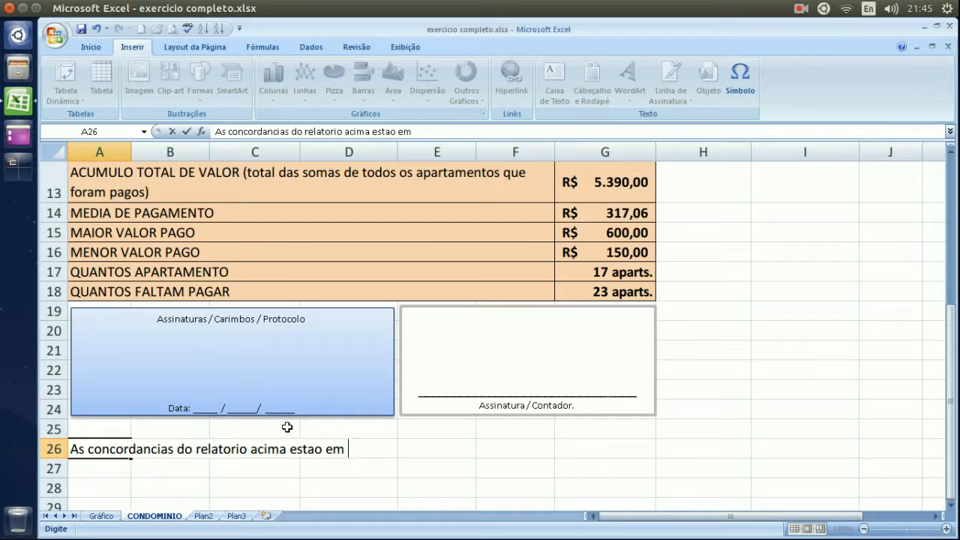
text( conjuinto)
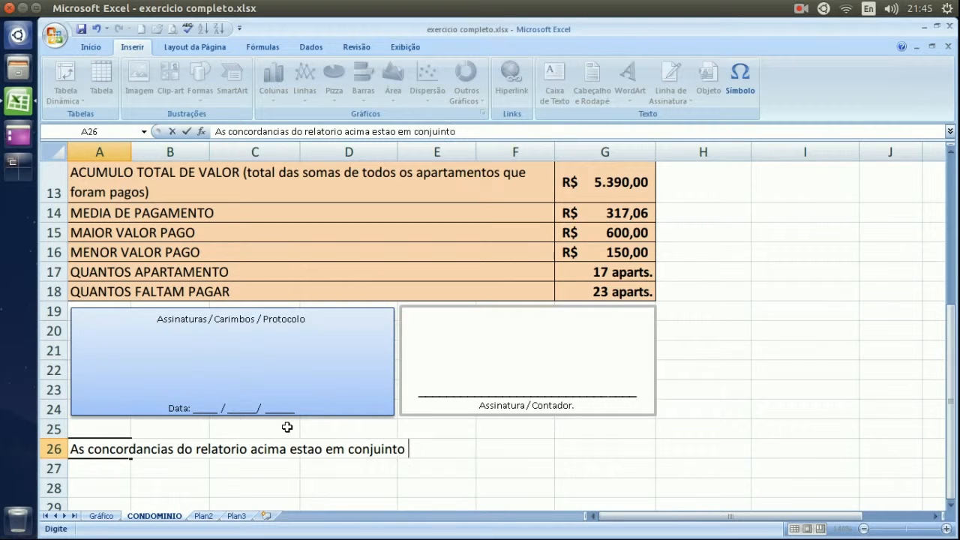
key(BackSpace)
key(BackSpace)
key(BackSpace)
key(BackSpace)
key(BackSpace)
text(nto com a le)
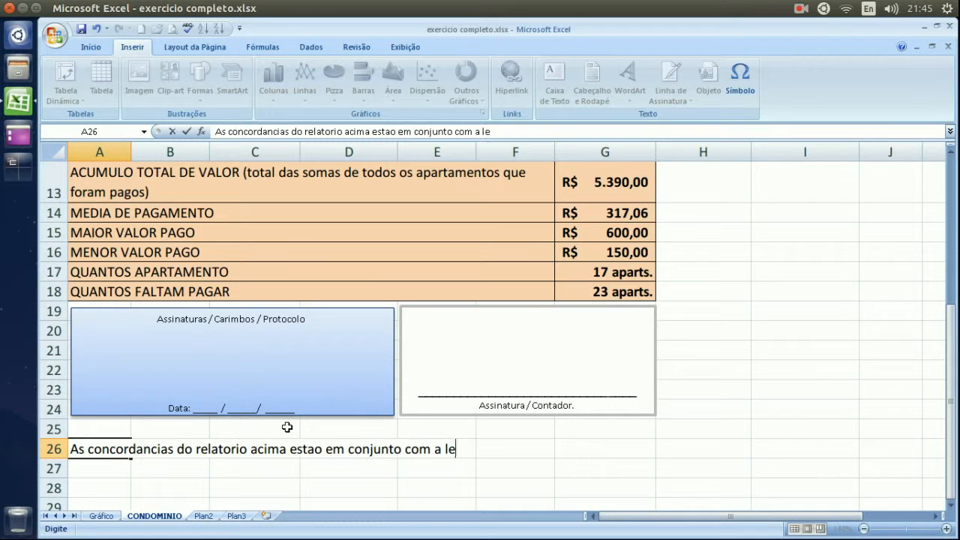
text(i 1289)
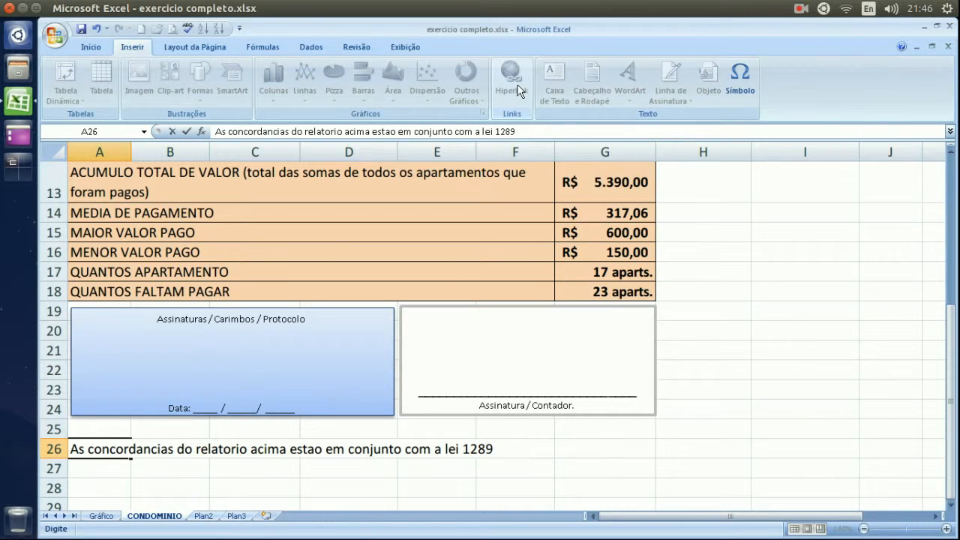
Open the Symbol dialog, move it clear of row 26, and browse through the character list.
click(748, 79)
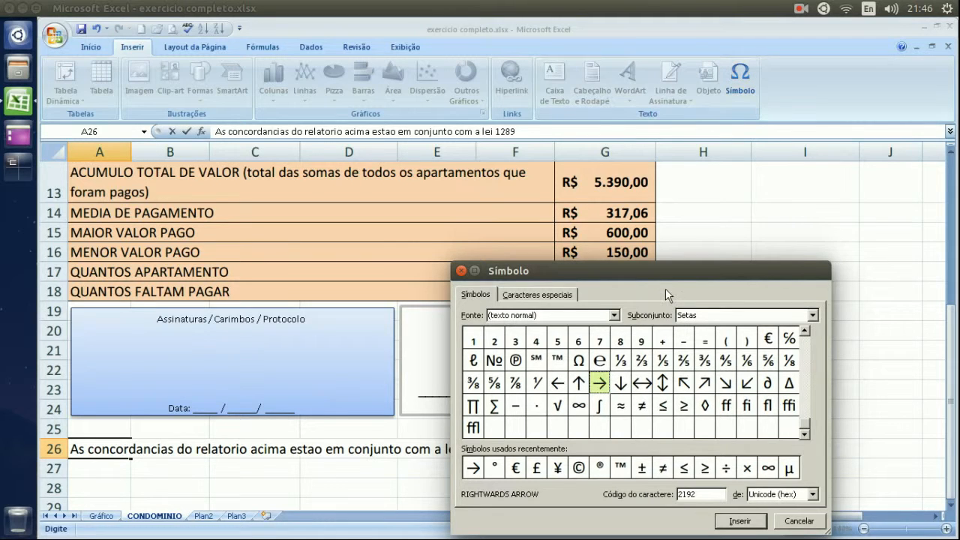
drag(669, 277, 559, 155)
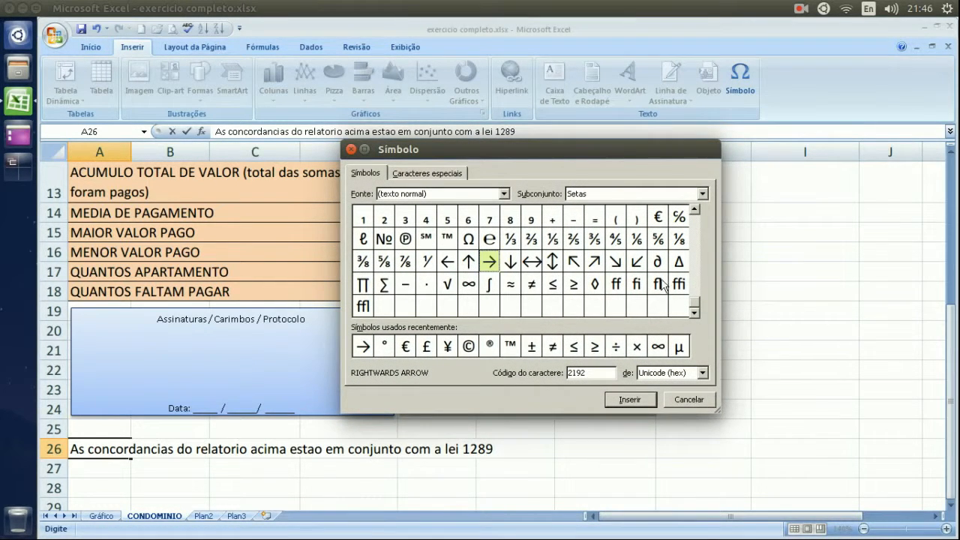
click(694, 210)
click(694, 211)
click(694, 211)
click(694, 211)
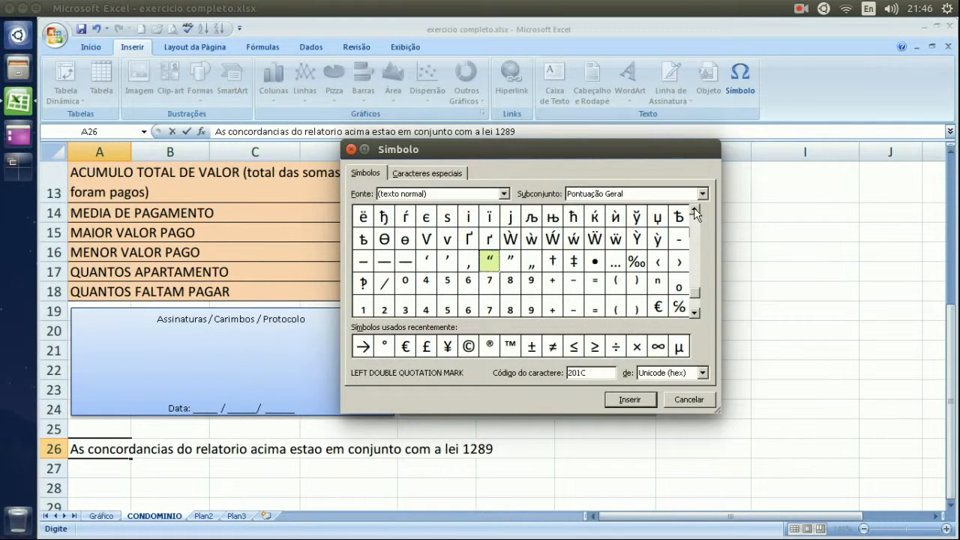
click(695, 210)
click(694, 211)
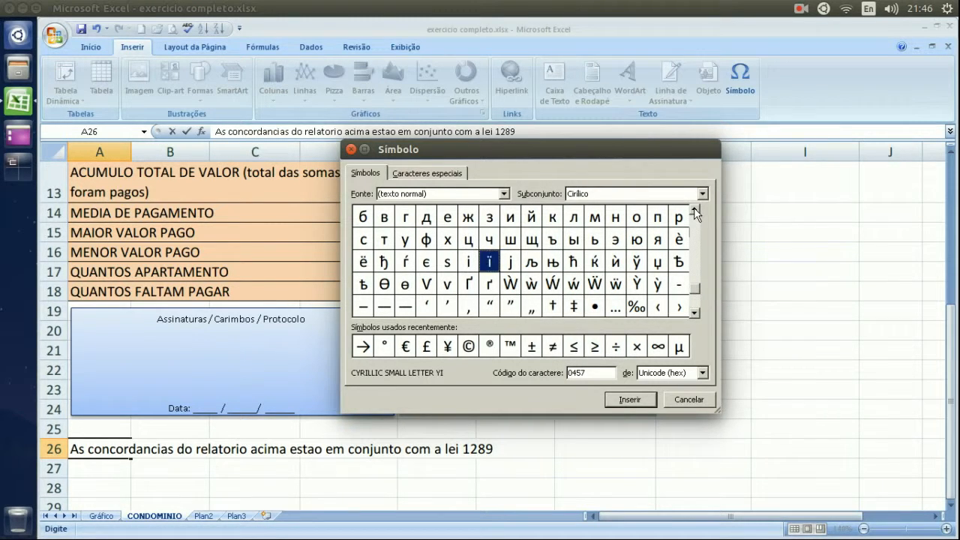
click(695, 211)
click(694, 211)
click(694, 211)
click(694, 211)
click(694, 211)
click(695, 210)
click(694, 211)
click(694, 211)
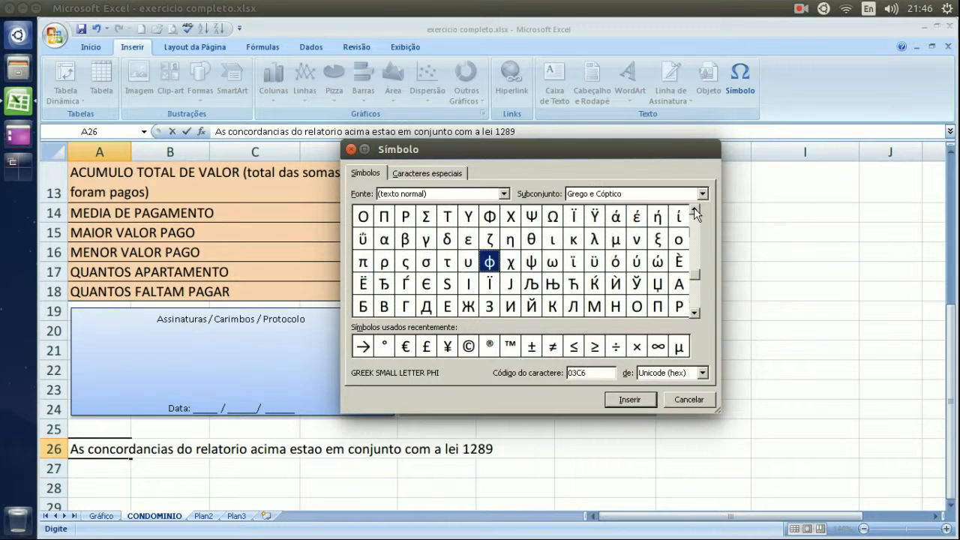
click(694, 210)
click(695, 210)
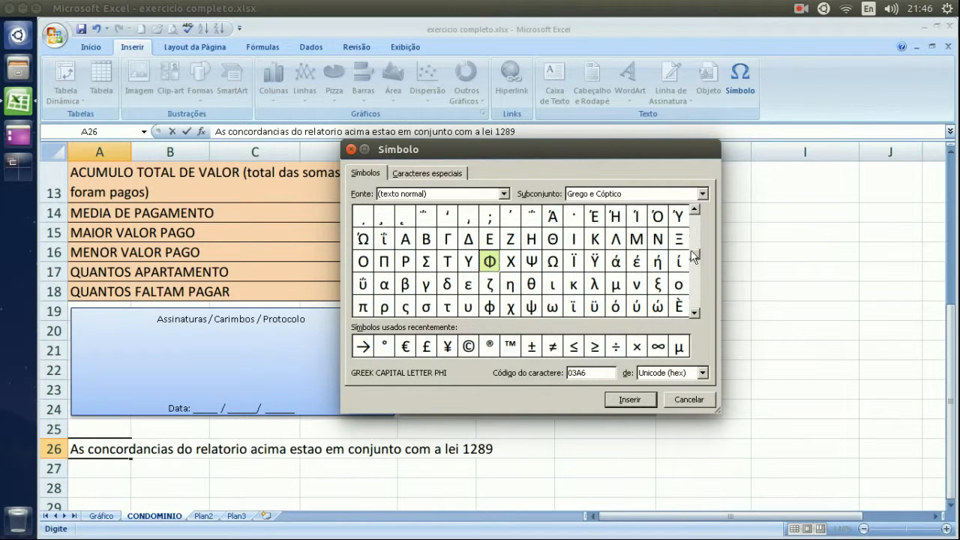
drag(693, 257, 700, 216)
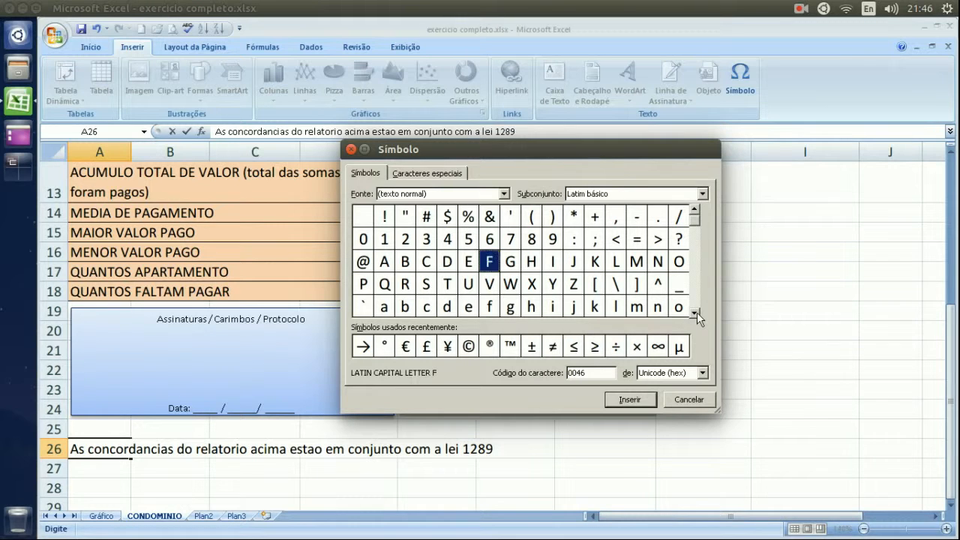
Insert the section sign § from Latin-1 Suplementar after 'lei 1289' and close the dialog.
click(453, 217)
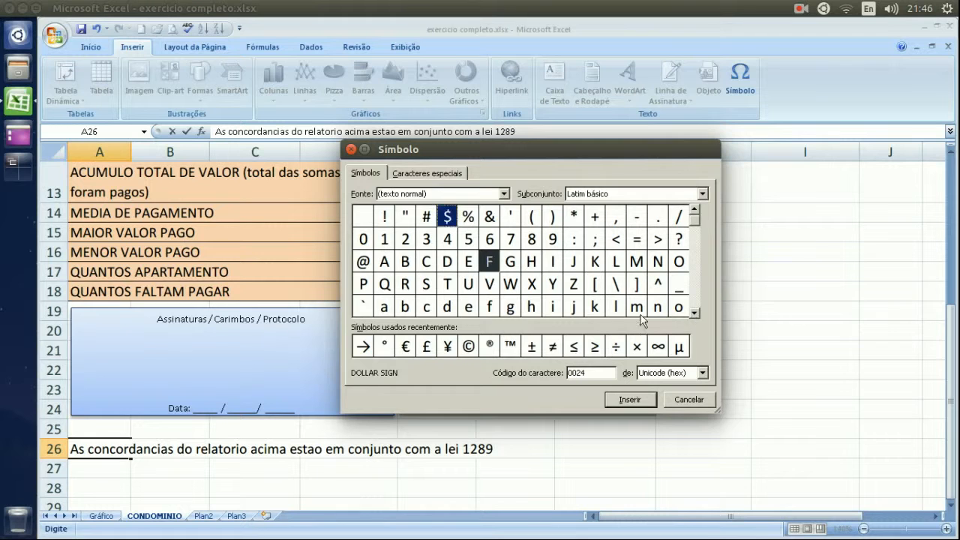
click(694, 313)
click(695, 314)
click(694, 313)
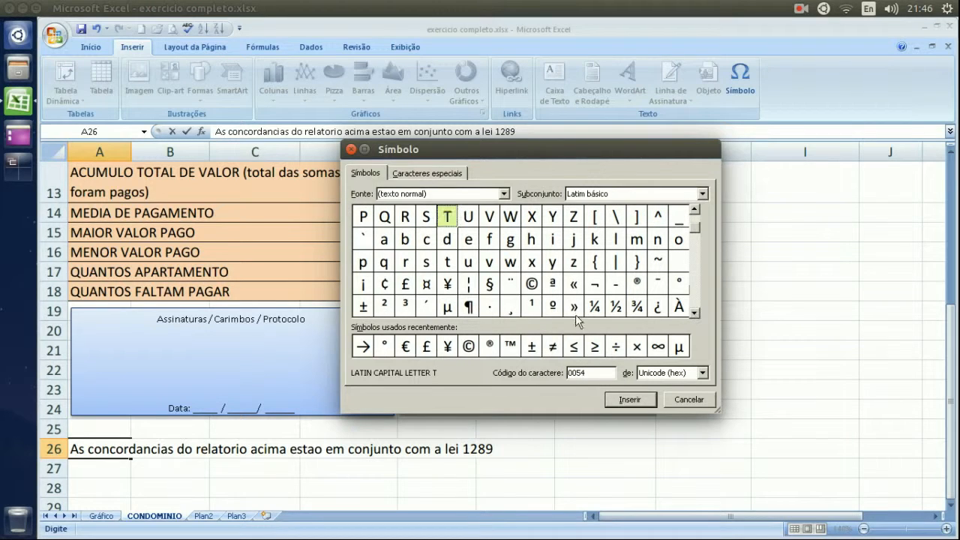
click(493, 288)
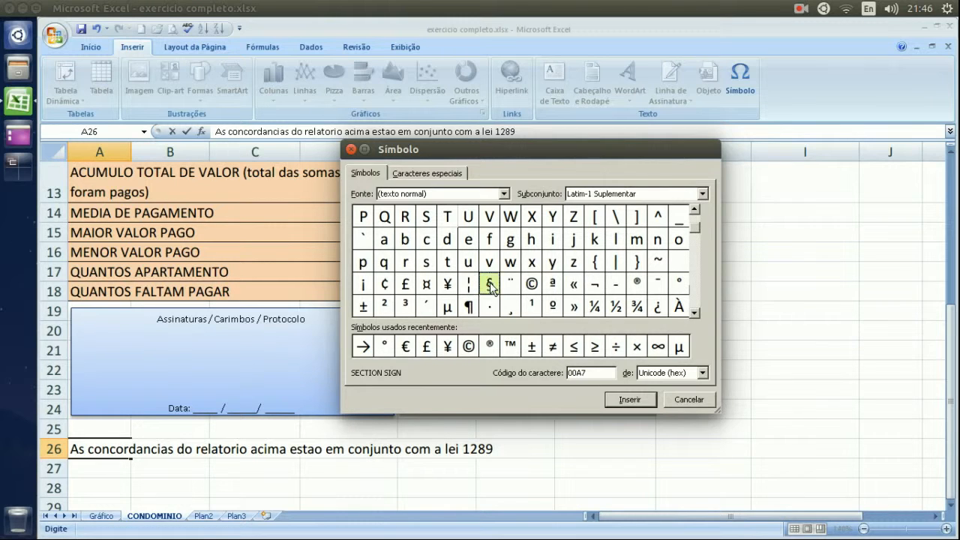
double_click(491, 288)
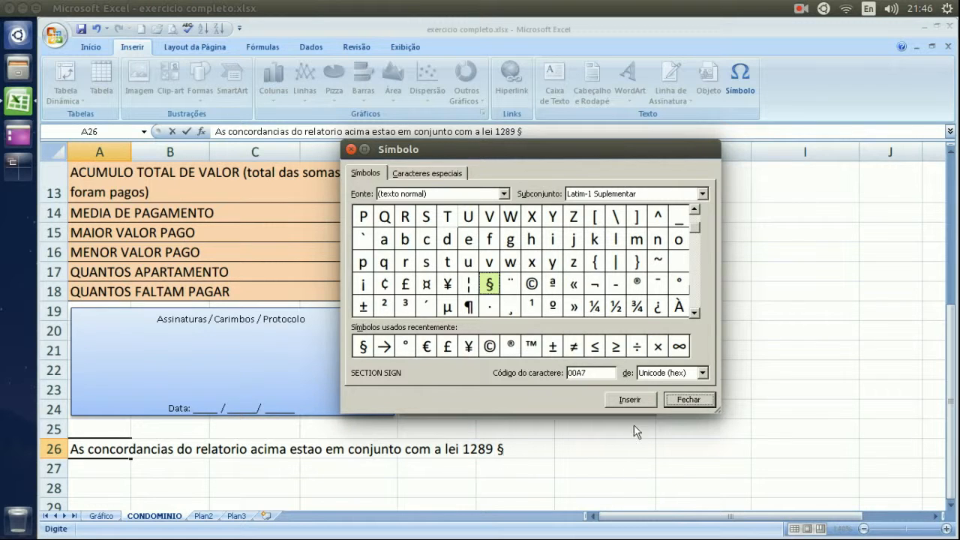
click(688, 400)
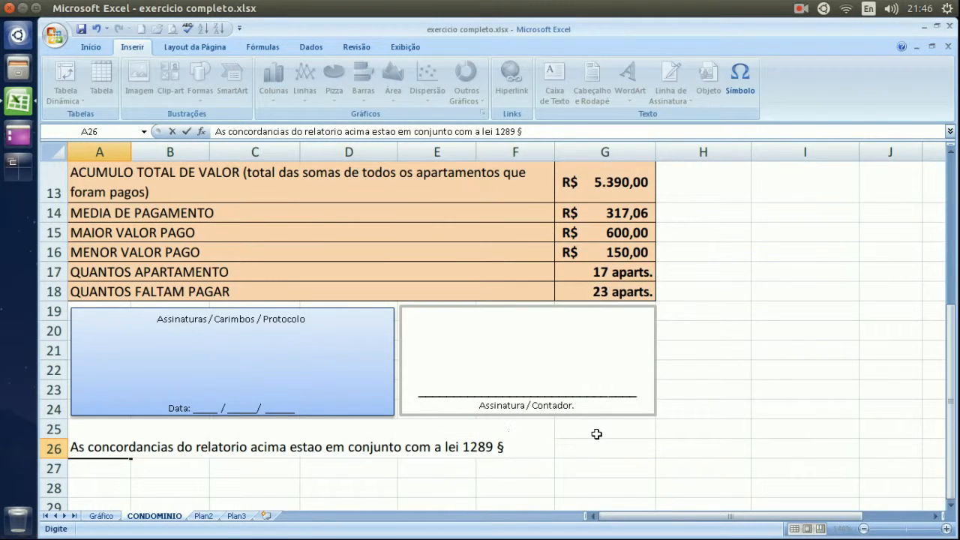
Add the word 'único.' after the § sign in the note.
text(único)
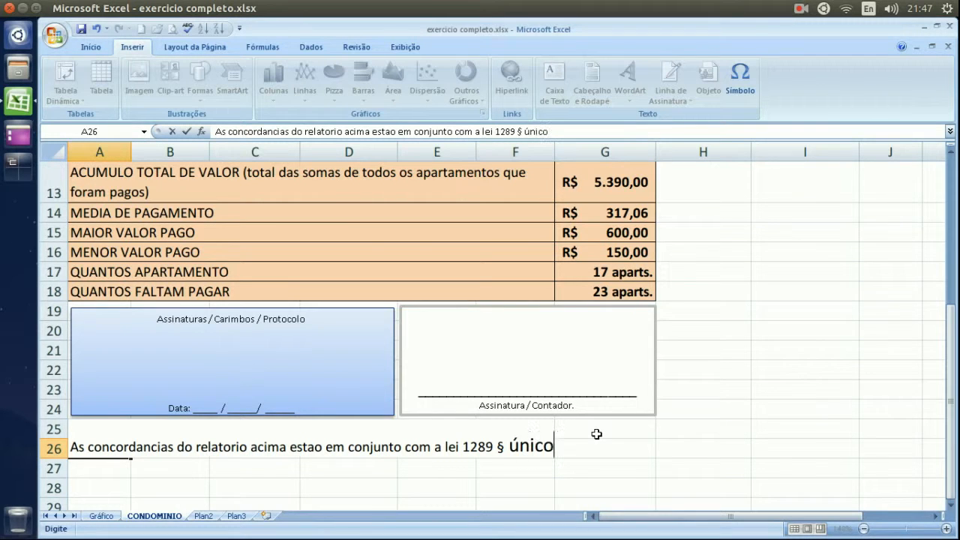
text(.)
click(737, 81)
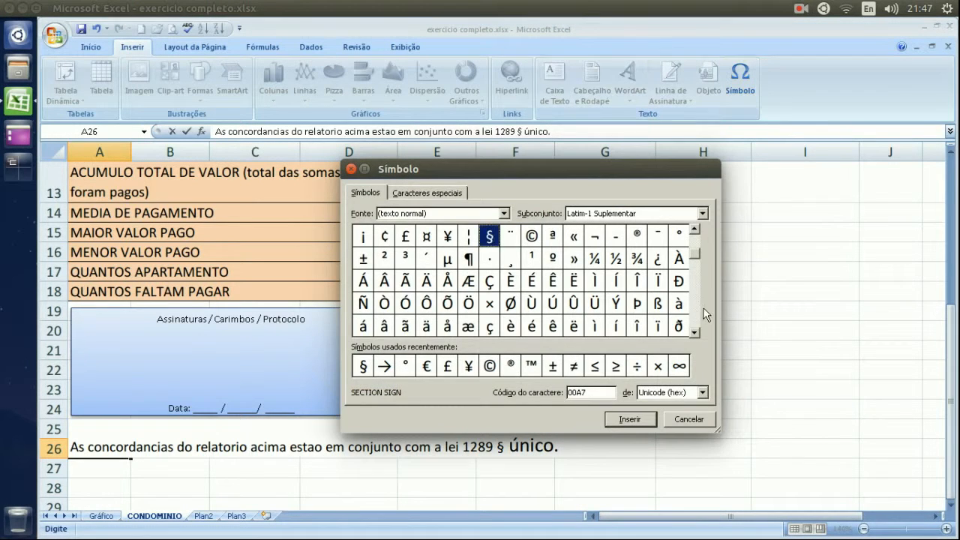
click(686, 421)
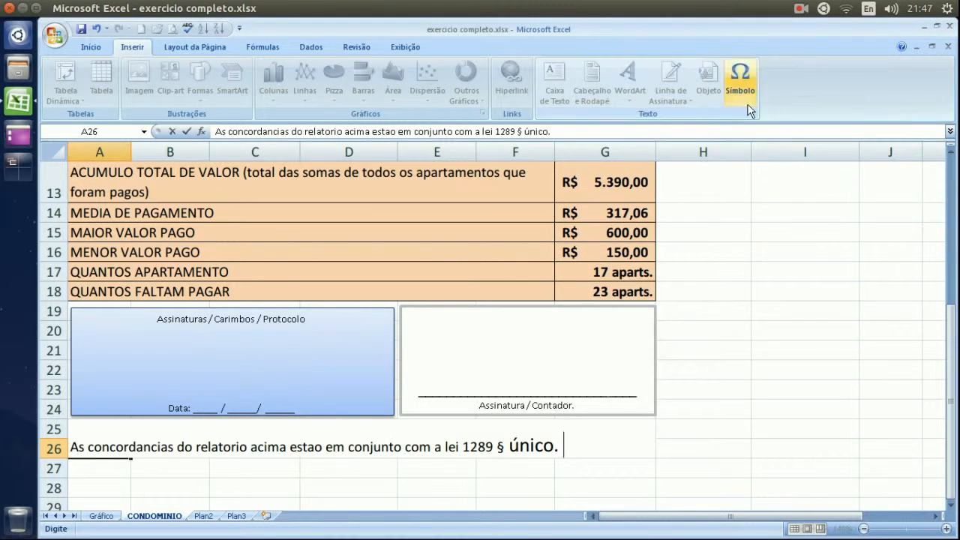
Reopen the Symbol dialog and scroll down to the Grego e Cóptico characters.
click(740, 79)
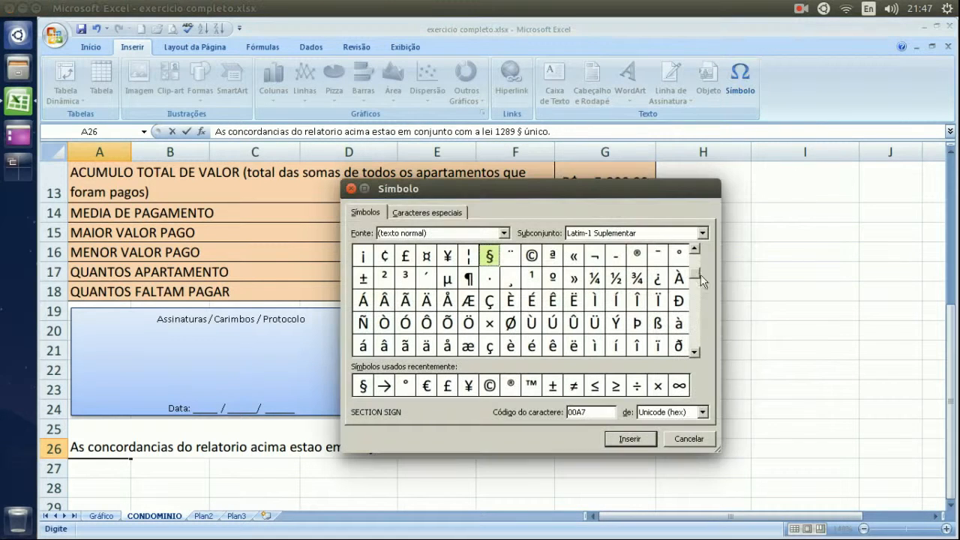
click(694, 353)
click(695, 354)
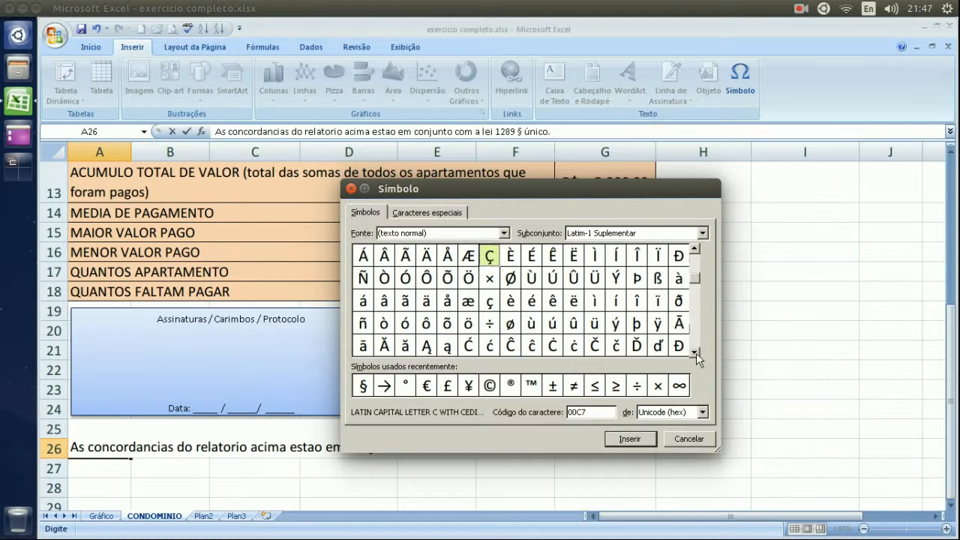
click(696, 353)
click(696, 352)
click(695, 353)
click(695, 352)
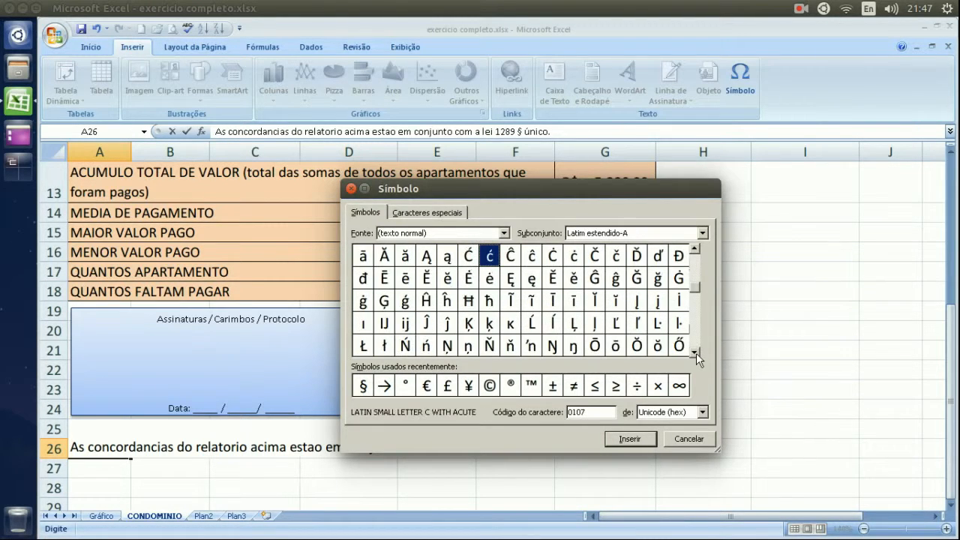
click(696, 353)
click(696, 352)
click(695, 353)
click(696, 352)
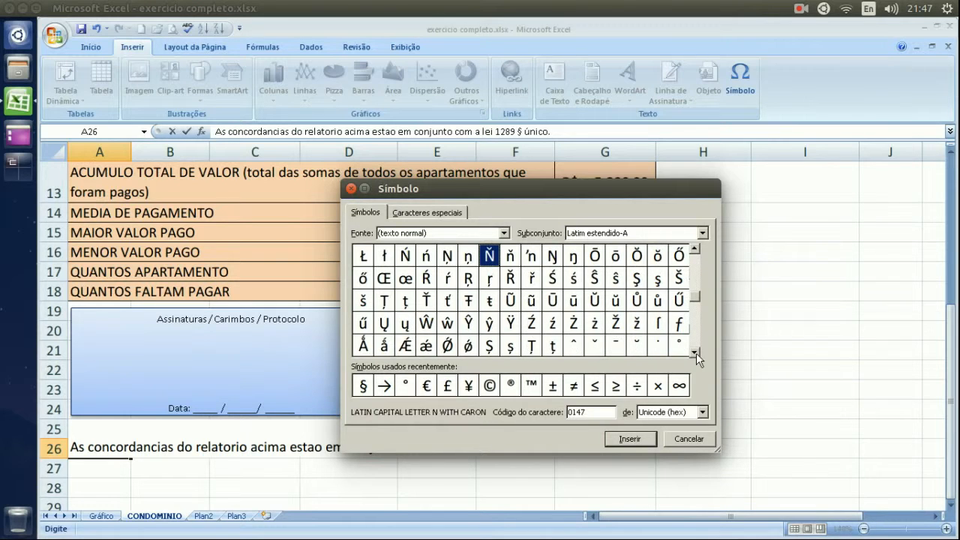
click(696, 352)
click(695, 352)
click(696, 352)
click(696, 352)
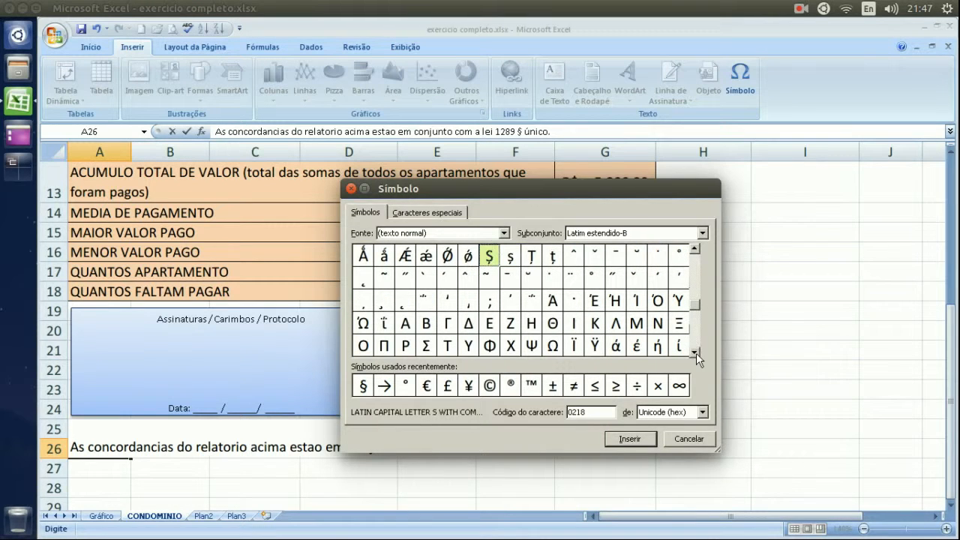
Insert the Greek omega with accent Ώ after 'único.' and close the dialog.
click(362, 328)
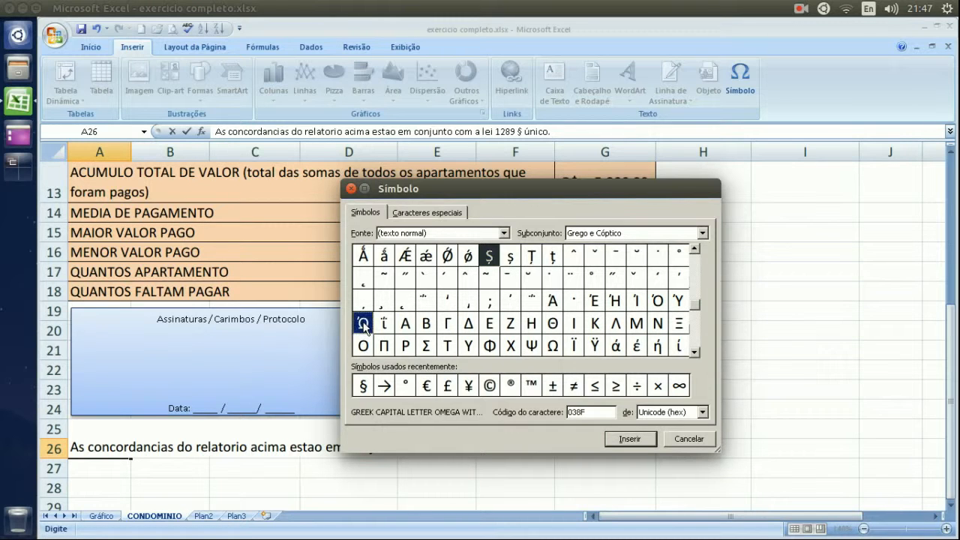
double_click(362, 324)
click(705, 442)
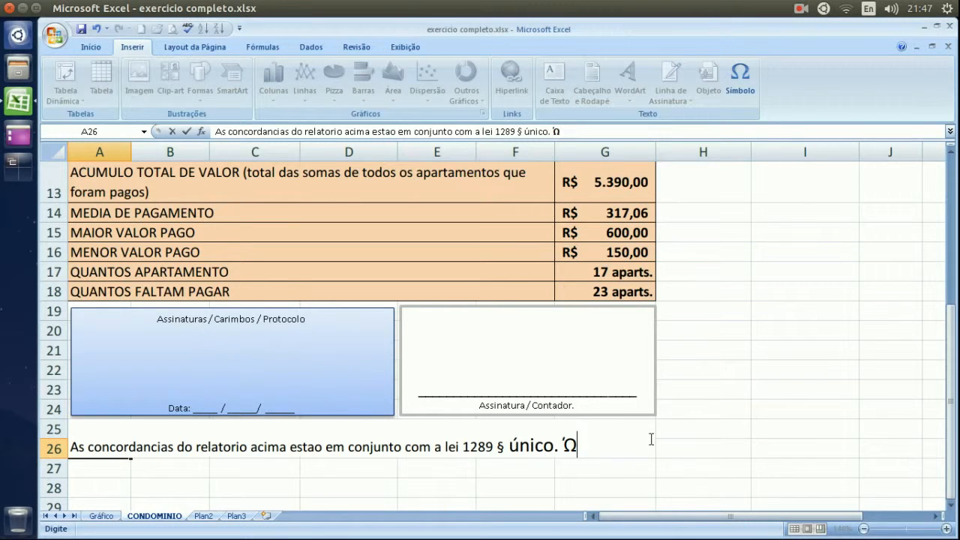
Commit the finished legal note in A26 and scroll back to the top of the sheet.
click(726, 411)
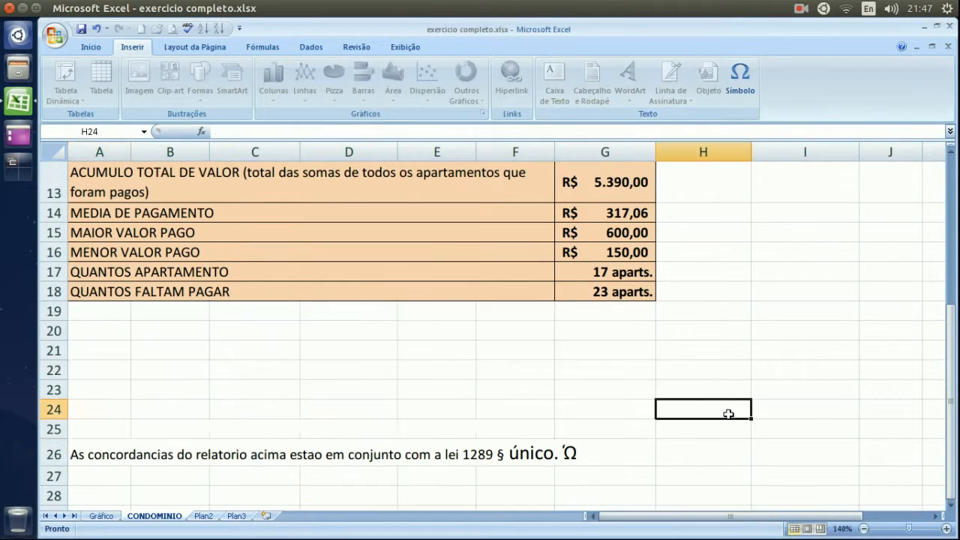
click(731, 311)
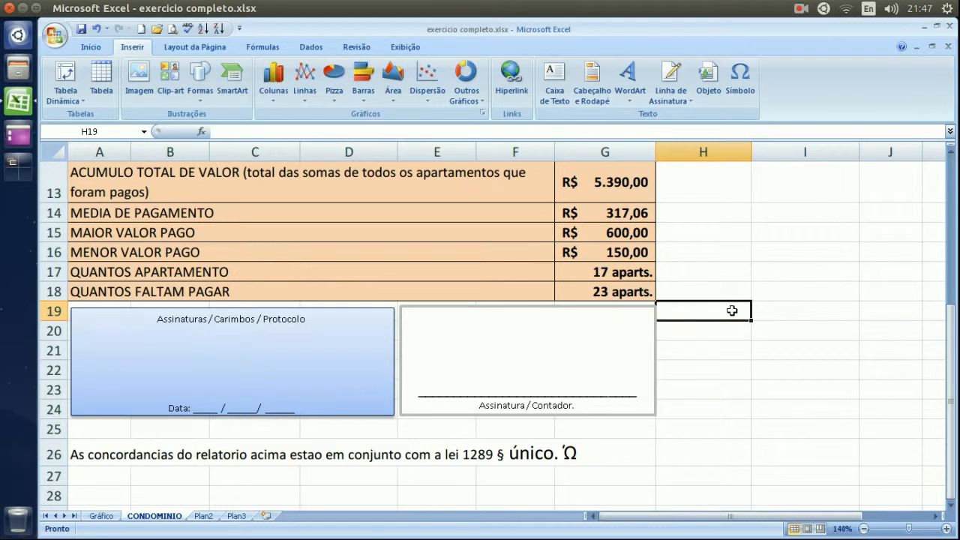
scroll(731, 310, up, 4)
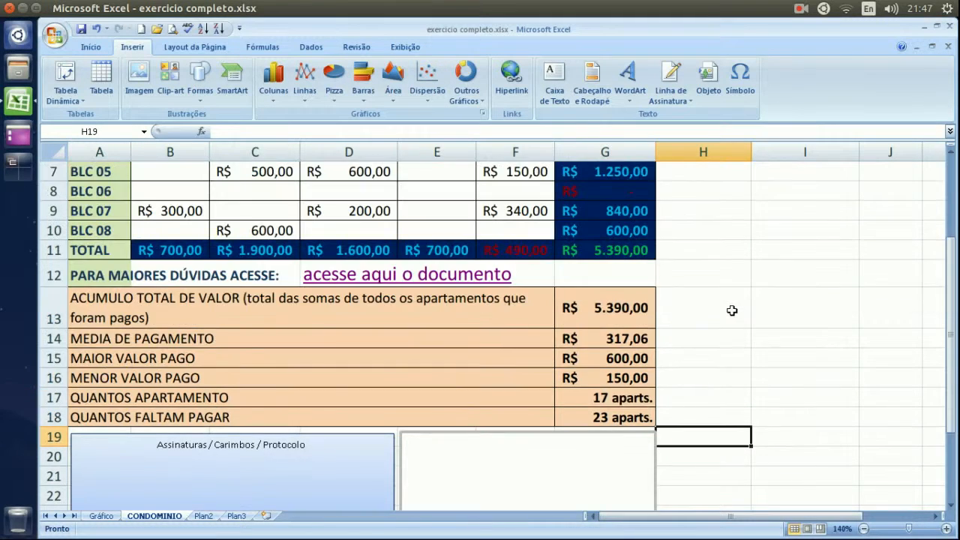
click(740, 93)
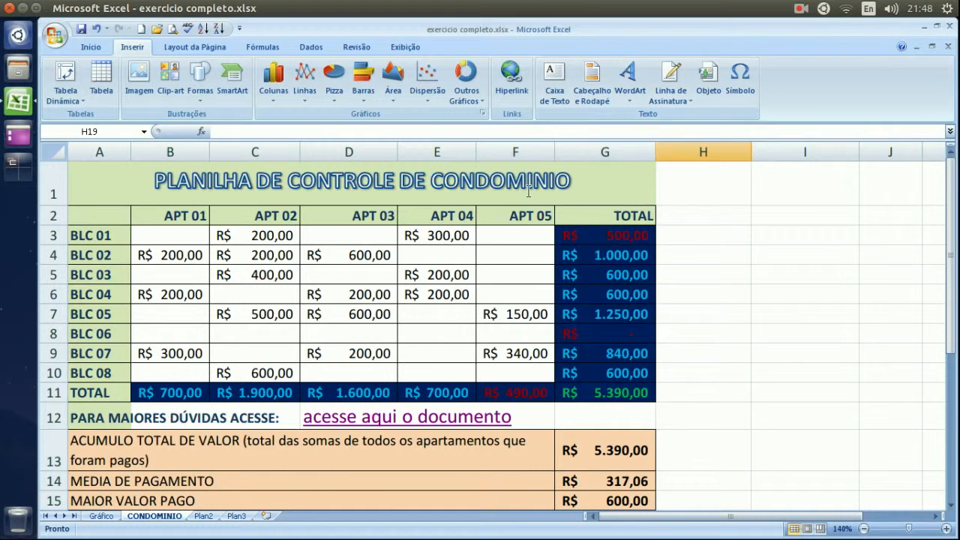
Select the condominium WordArt title shape and show the Layout da Página options.
click(282, 190)
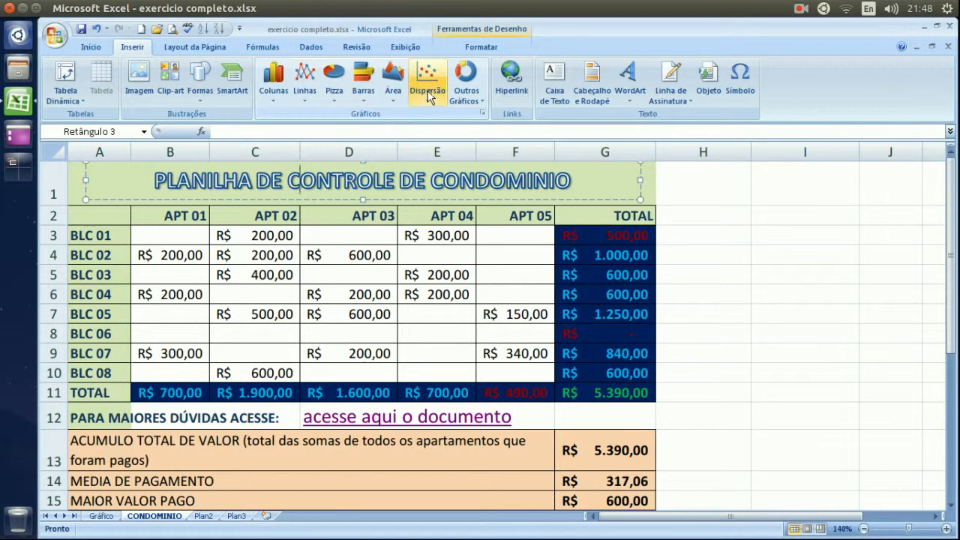
click(212, 53)
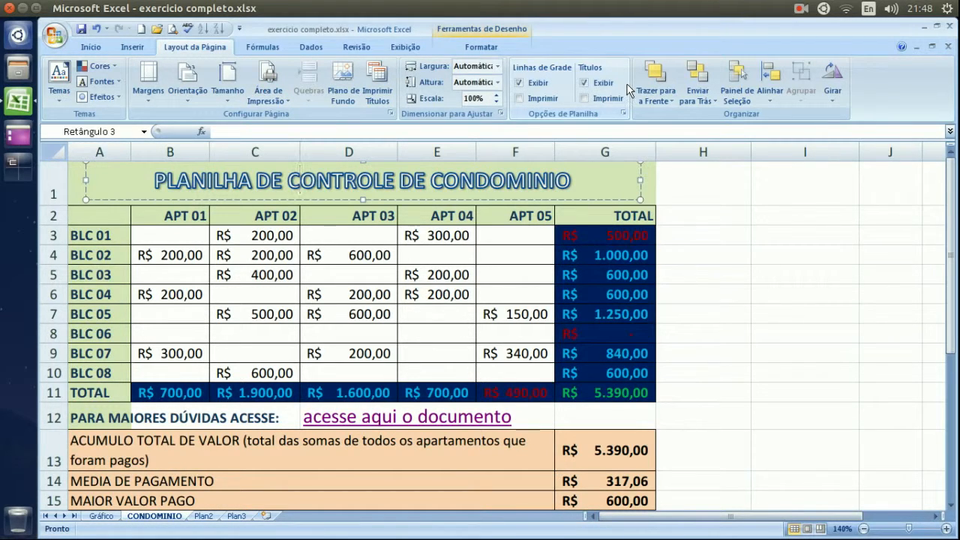
click(800, 8)
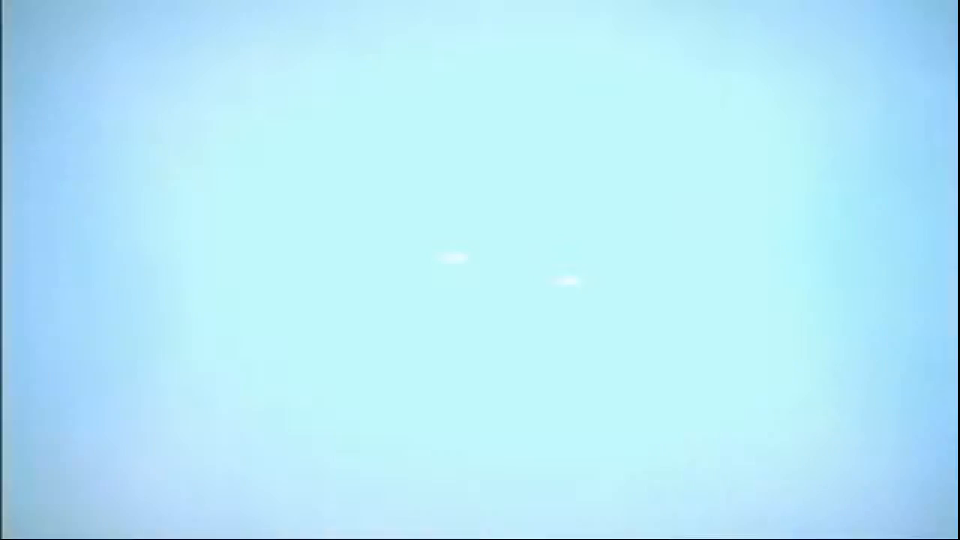